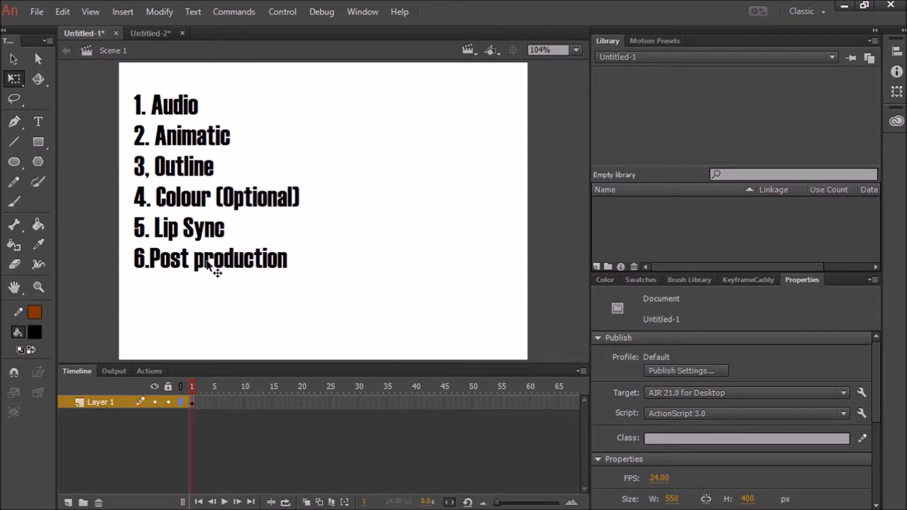
- Switch to the Untitled-2 document and preview the auds.ogg sound in its library
left_click(154, 34)
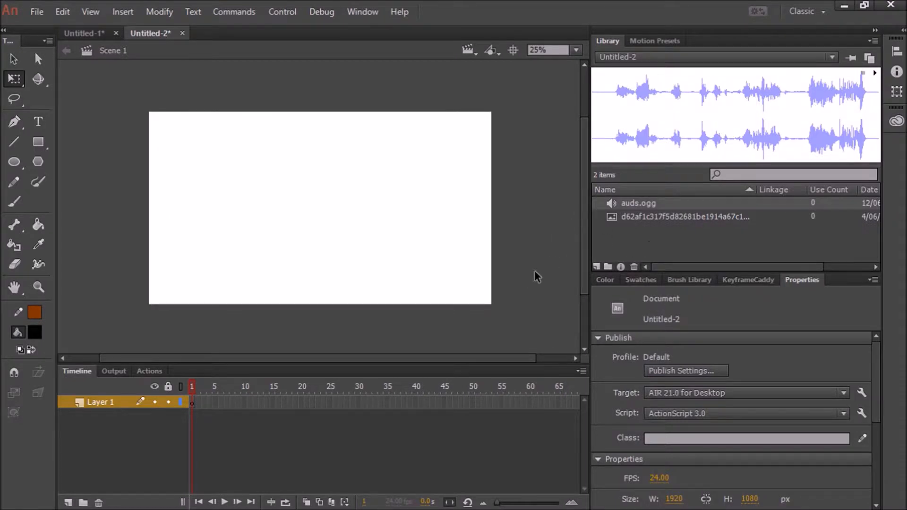
left_click(648, 244)
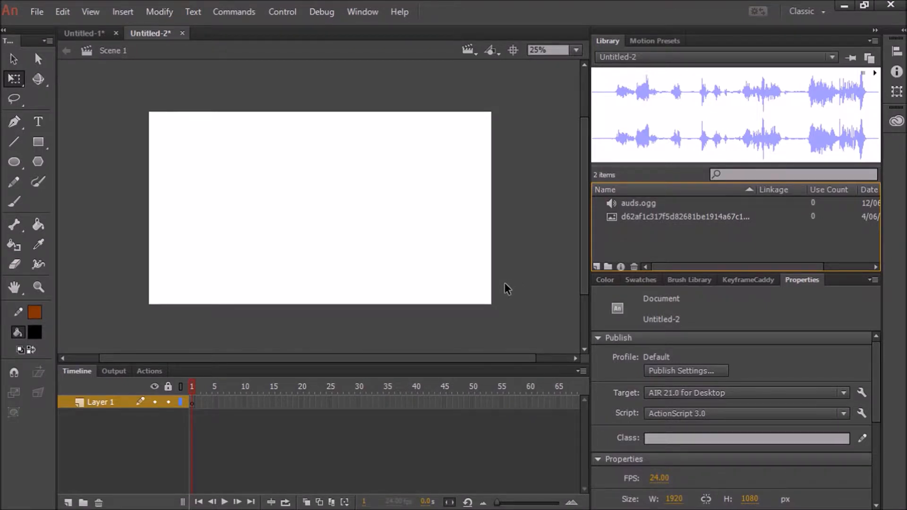
left_click(873, 72)
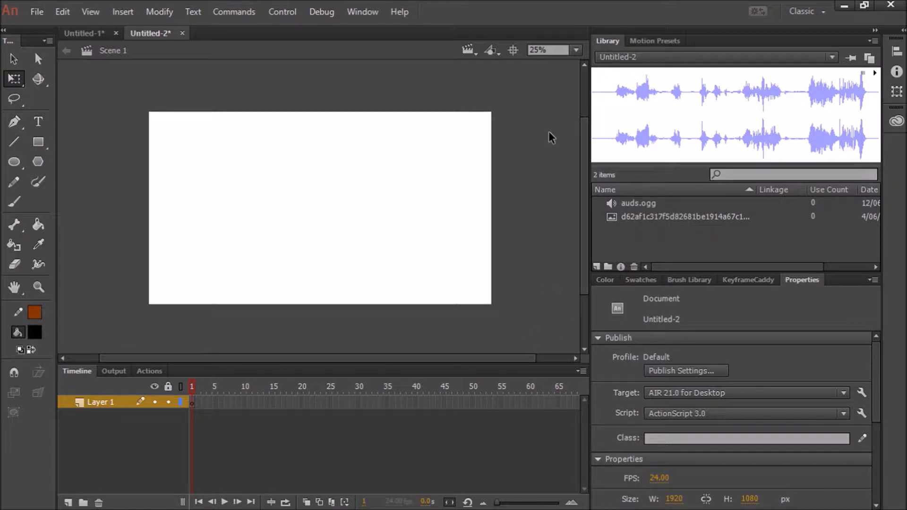
- Extend Layer 1 to frame 67 and remove the extra frame at 68
left_click(571, 412)
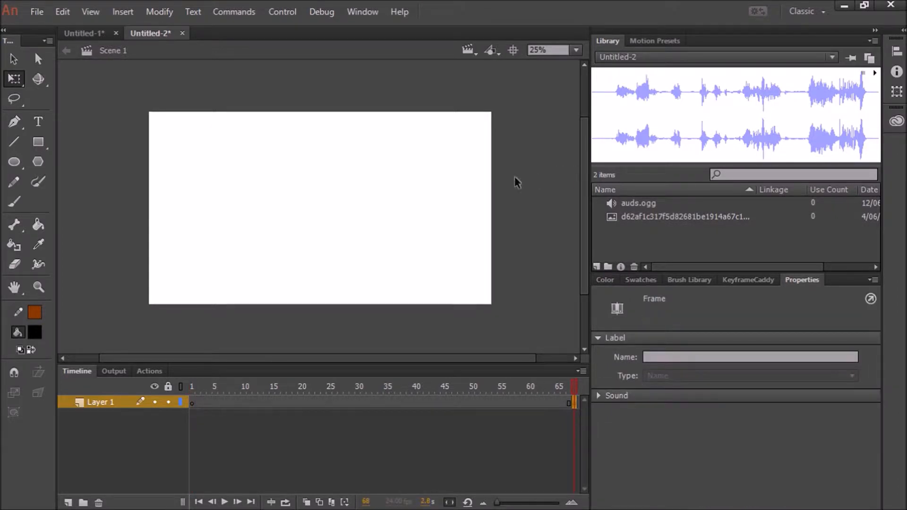
right_click(575, 402)
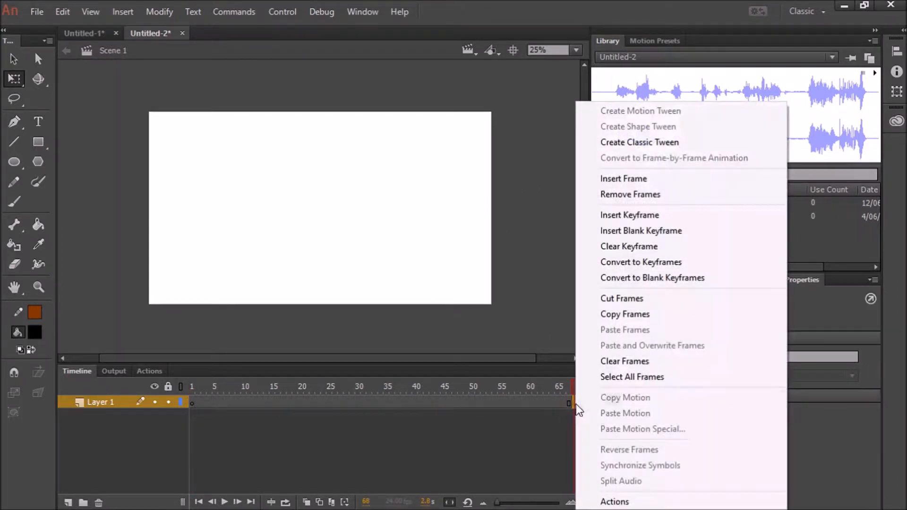
left_click(649, 194)
left_click(396, 402)
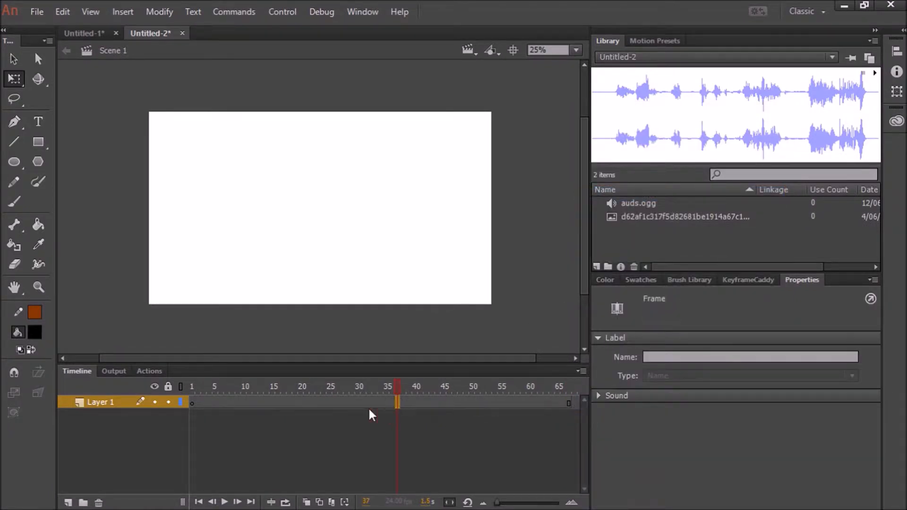
- Place the auds.ogg sound on Layer 1 from frame 1 and play it on the timeline
left_click(193, 387)
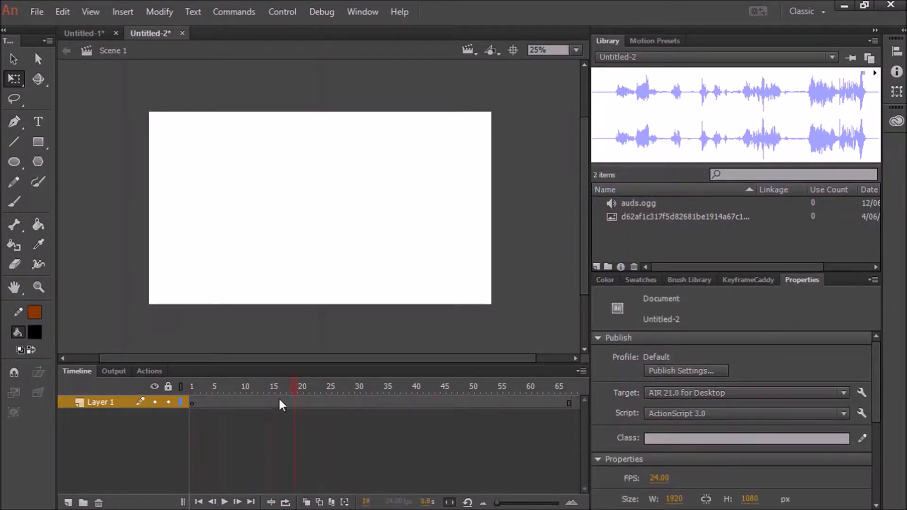
left_click(646, 202)
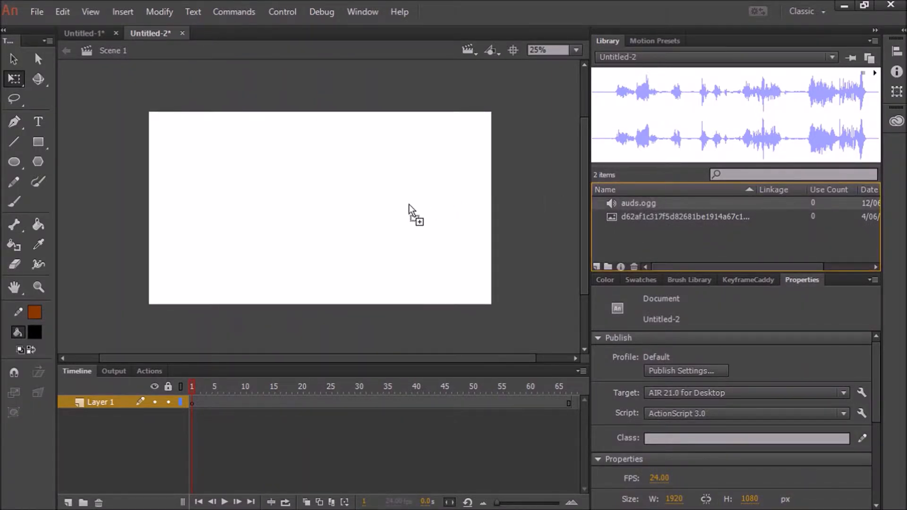
left_click_drag(409, 205, 409, 205)
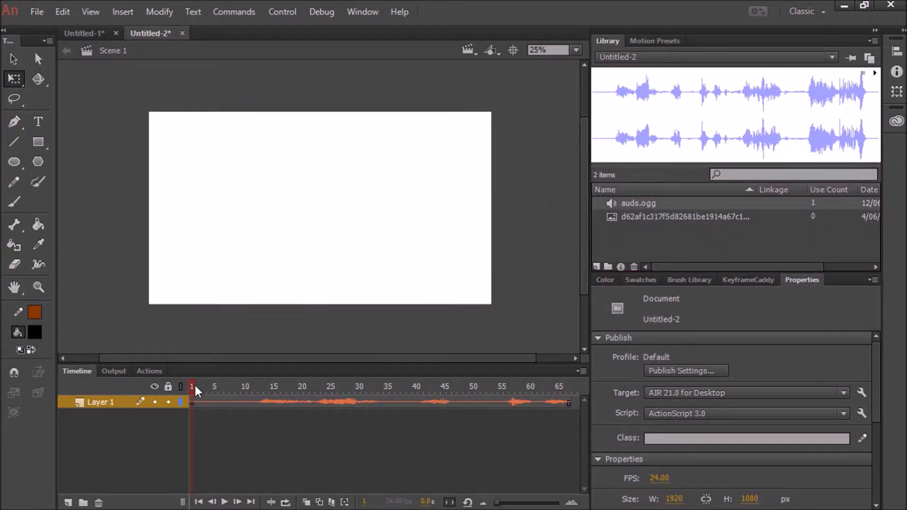
left_click(225, 502)
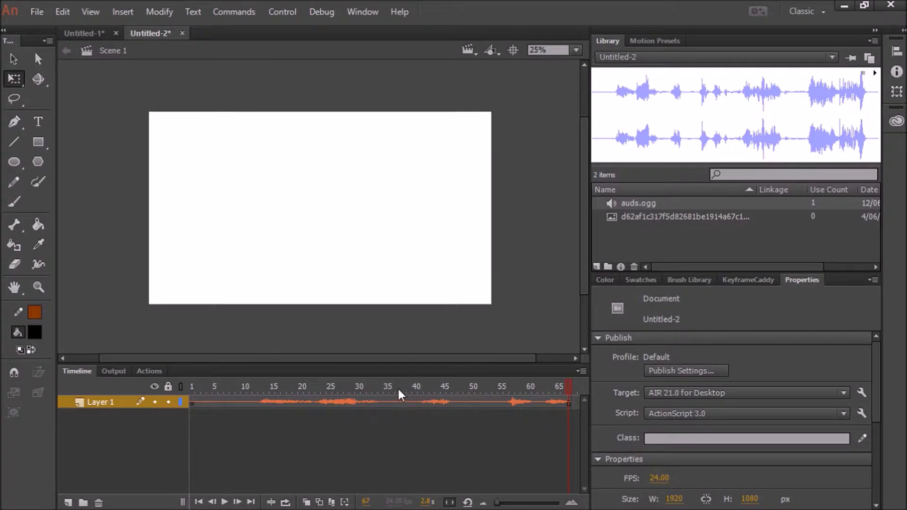
key("Return")
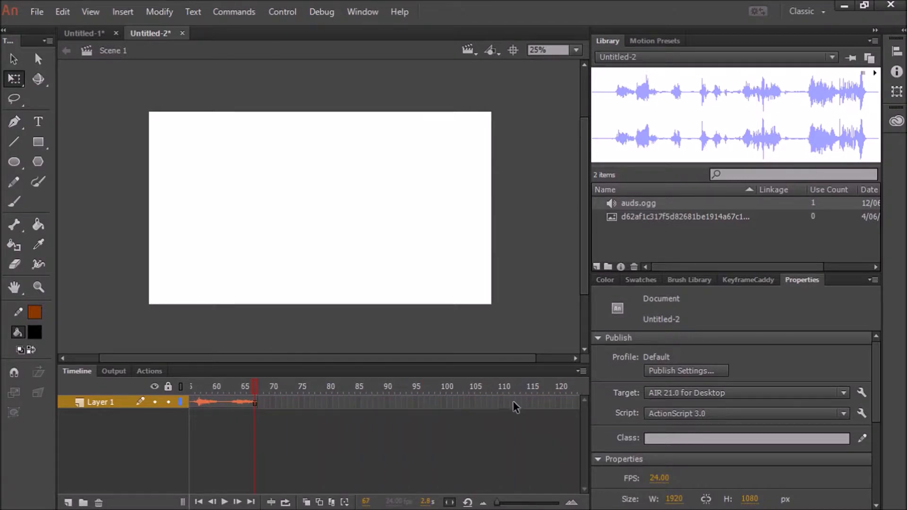
- Extend Layer 1 to frame 112 to cover more of the sound and play it from frame 75
key("F5")
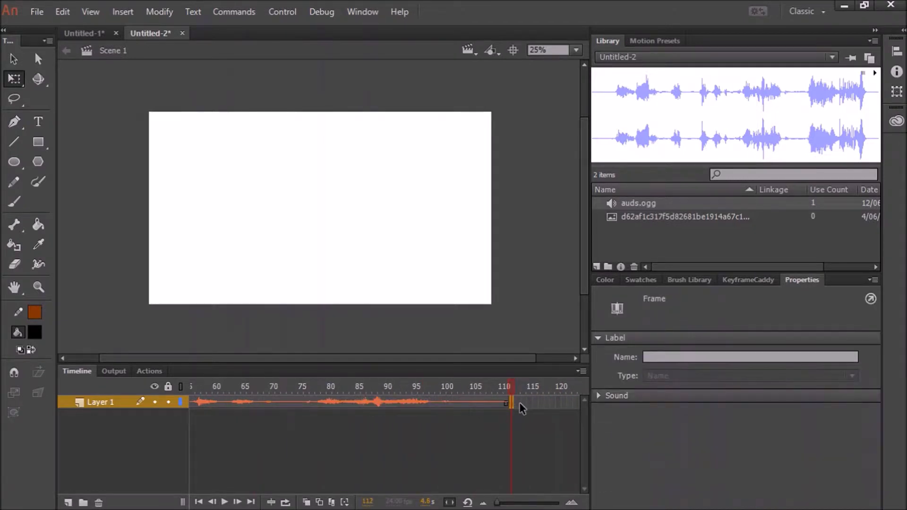
left_click(300, 385)
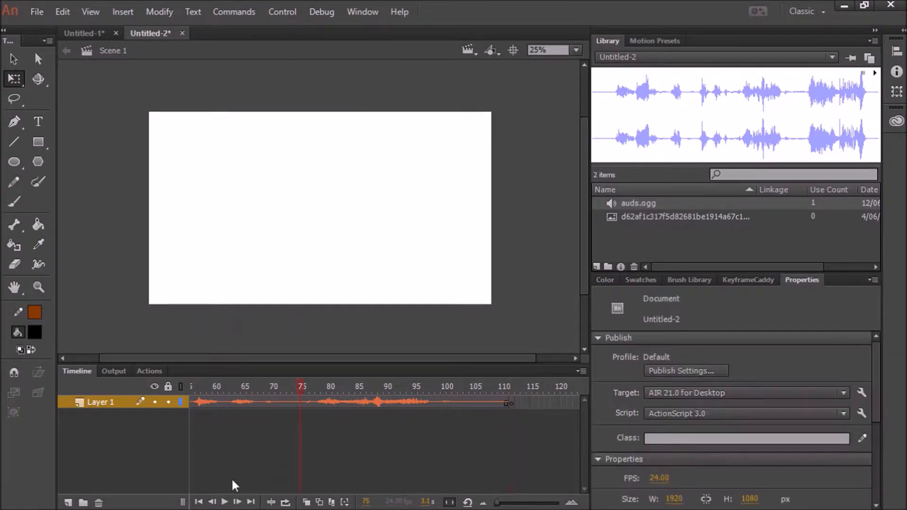
left_click(224, 502)
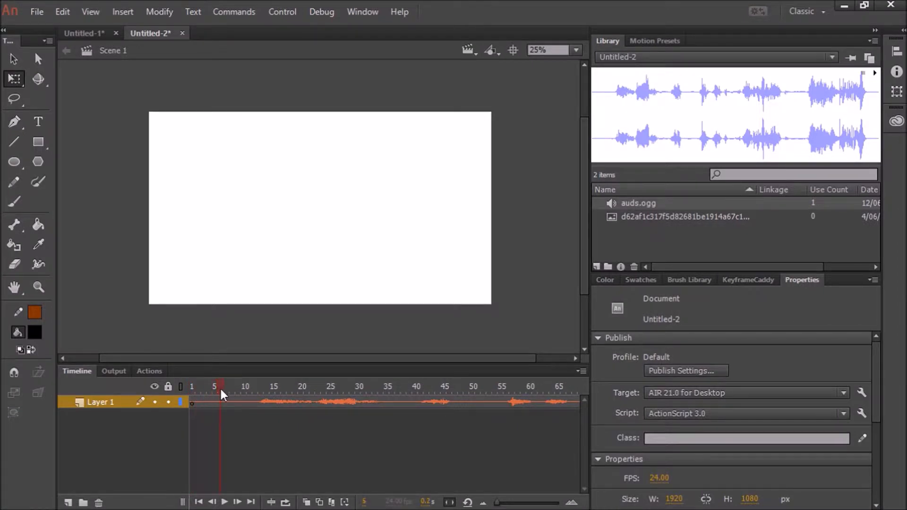
- Scrub the opening frames of the sound on the timeline and check the production list in Untitled-1 before returning to Untitled-2
left_click(189, 399)
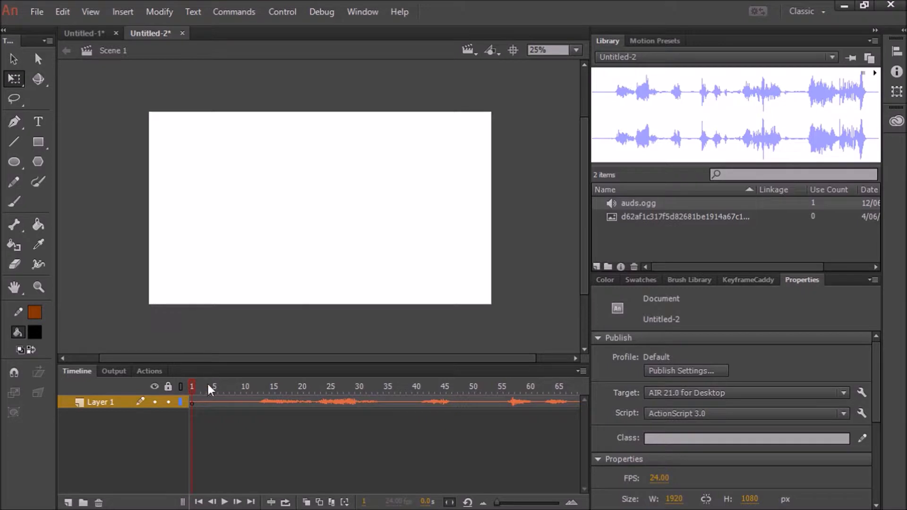
left_click(248, 387)
left_click(202, 387)
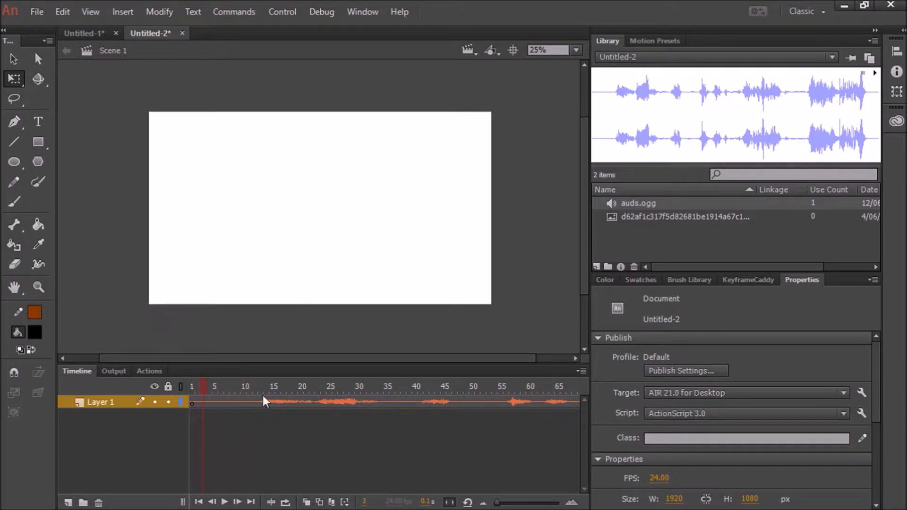
left_click_drag(210, 384, 305, 386)
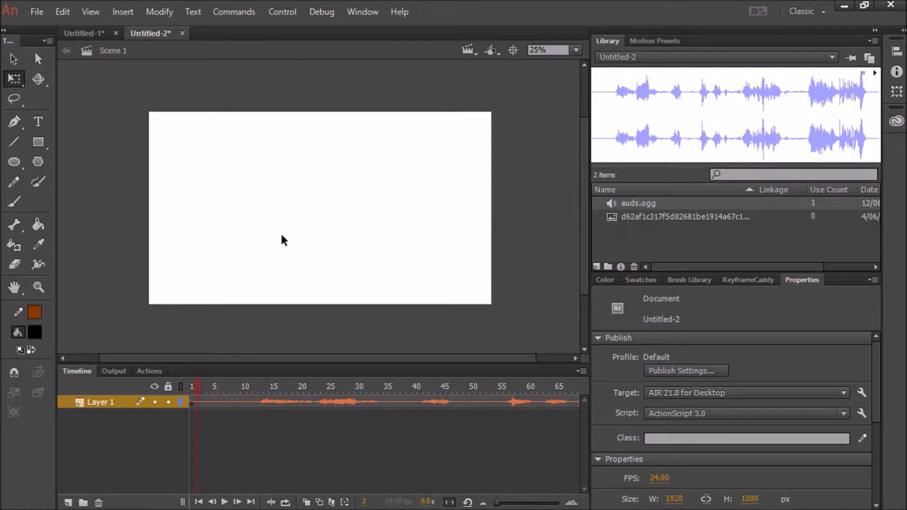
mouse_move(198, 386)
left_mouse_down()
mouse_move(287, 383)
mouse_move(215, 385)
left_mouse_up()
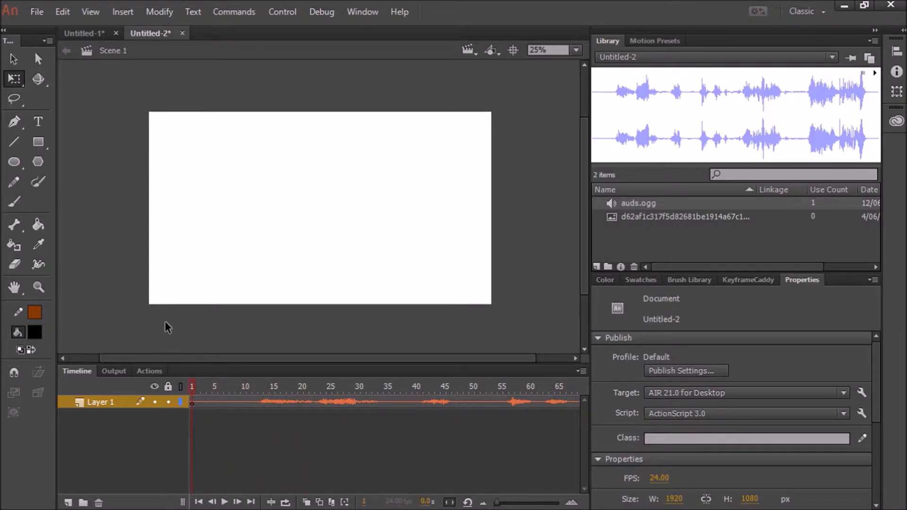
left_click(84, 33)
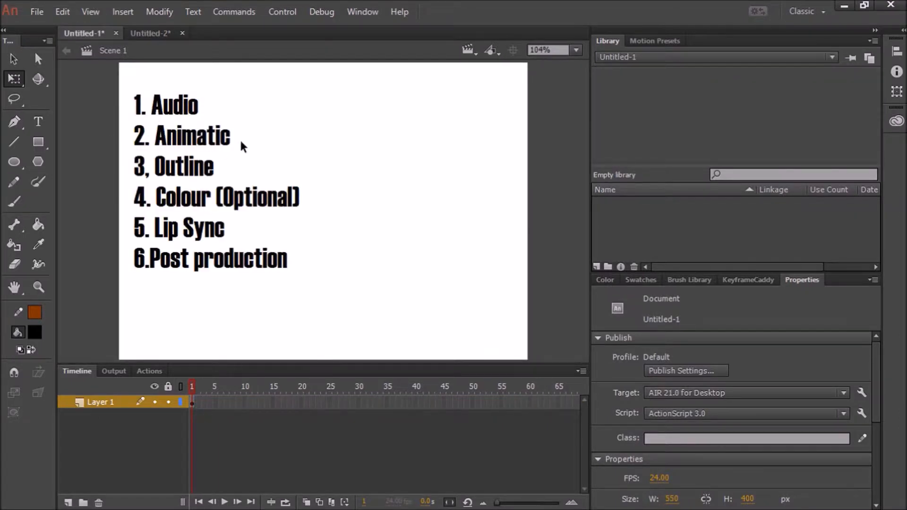
left_click(150, 32)
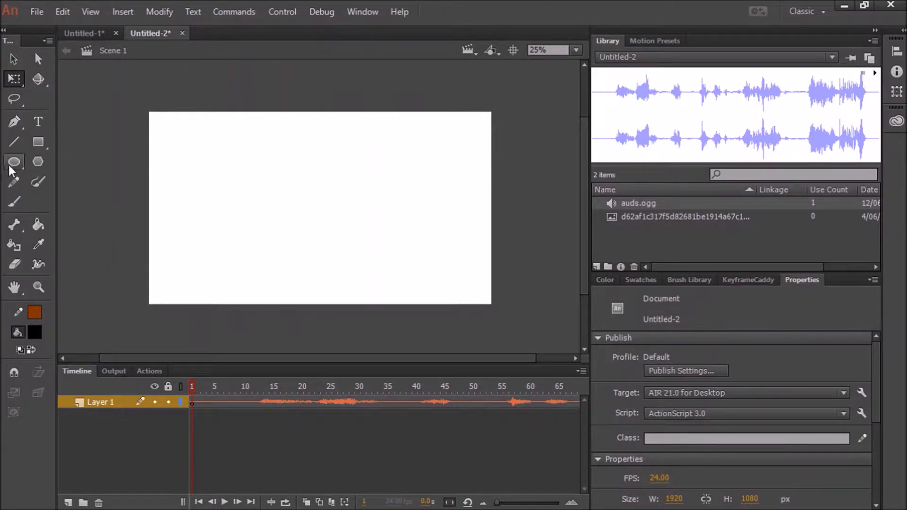
- Choose the Brush Tool and set its fill colour to grey #666666
left_click(15, 201)
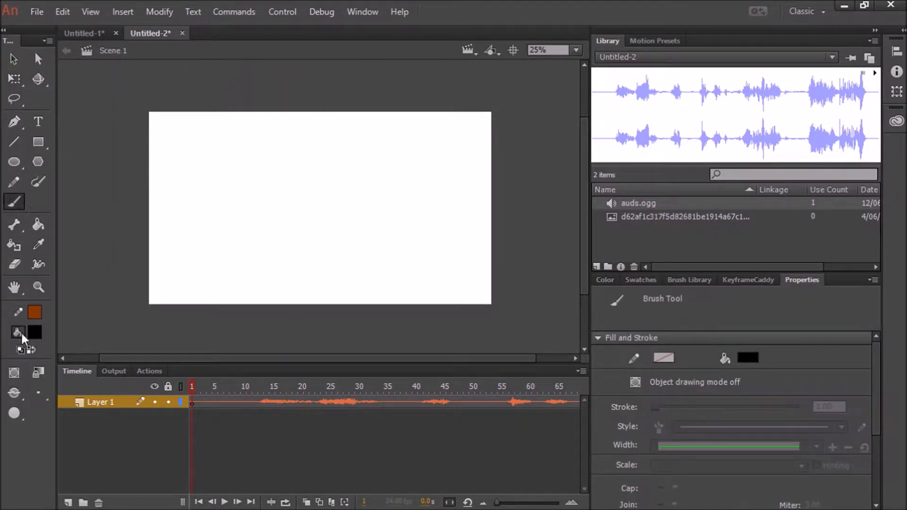
left_click(36, 329)
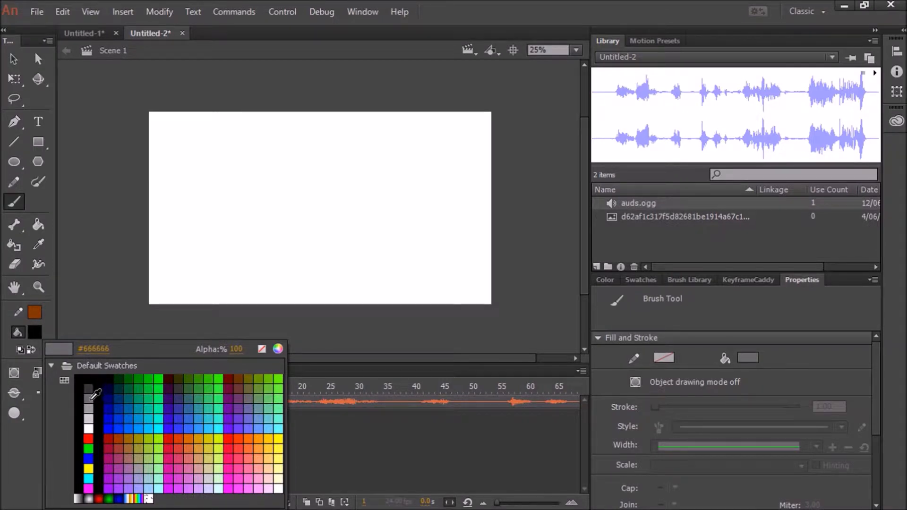
left_click(89, 398)
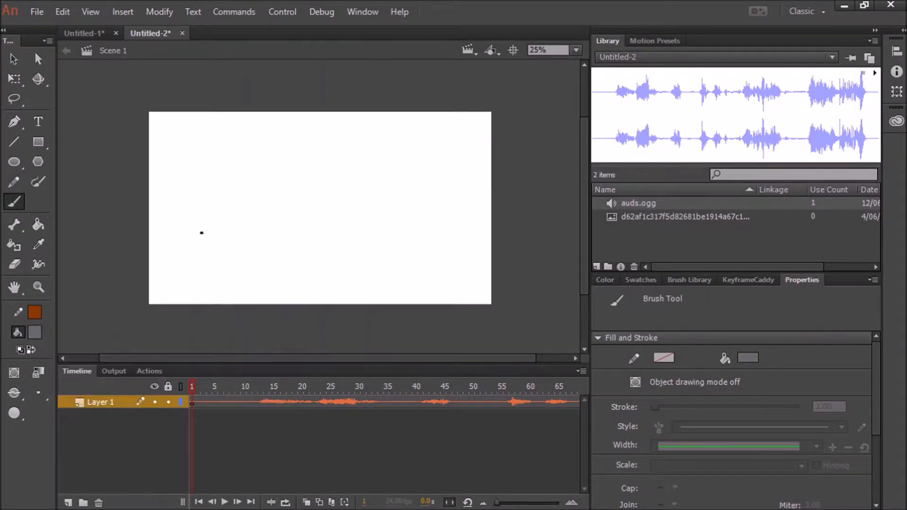
mouse_move(257, 195)
left_mouse_down()
mouse_move(239, 196)
mouse_move(267, 198)
mouse_move(259, 219)
left_mouse_up()
key("ctrl+z")
key("ctrl+z")
- Add a new layer above the audio layer and reduce it to a single frame at frame 1
left_click(68, 503)
left_click(202, 401)
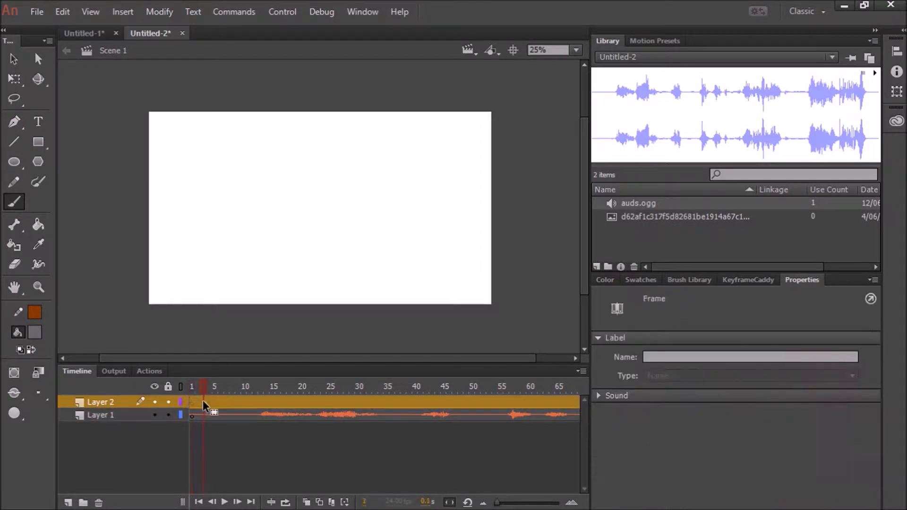
right_click(215, 401)
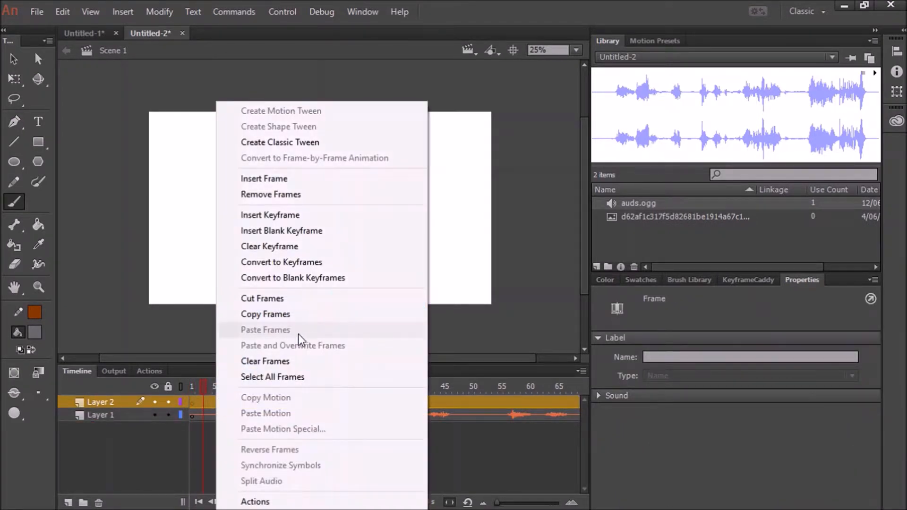
left_click(302, 315)
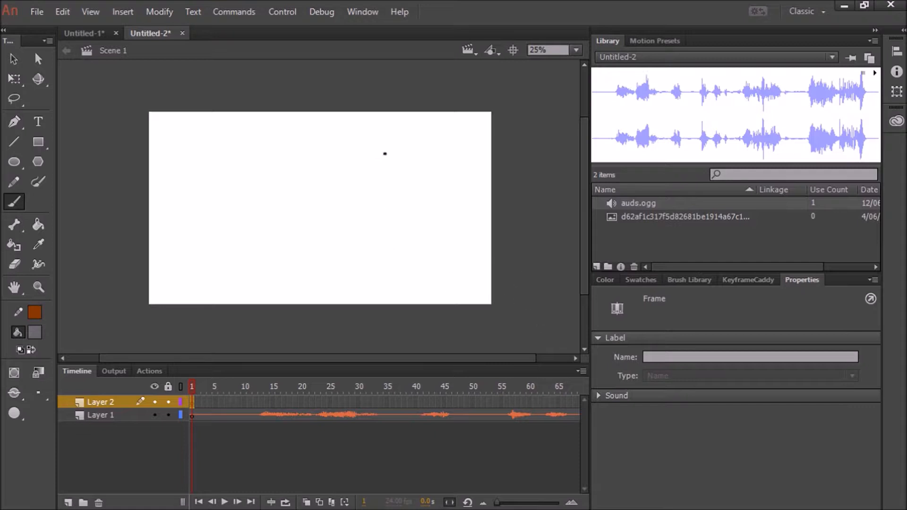
- Increase the brush size to a clearly thicker stroke, trying it out on the stage and undoing the test strokes
left_click_drag(370, 186, 352, 226)
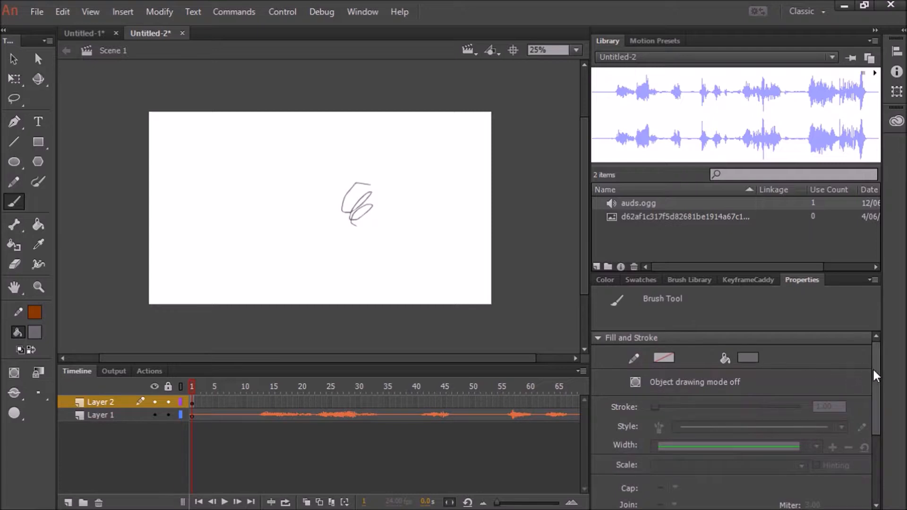
left_click_drag(869, 387, 857, 432)
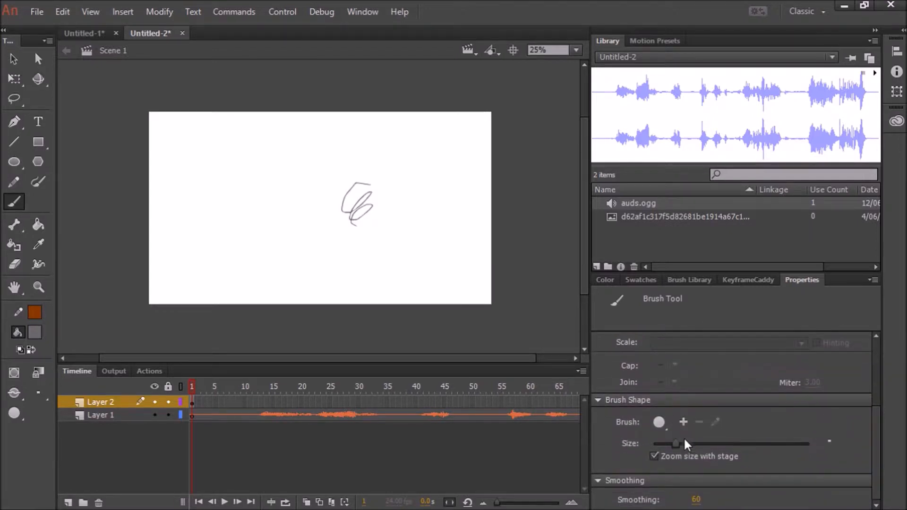
left_click_drag(675, 444, 743, 444)
mouse_move(453, 234)
left_mouse_down()
mouse_move(411, 292)
mouse_move(425, 262)
mouse_move(443, 269)
left_mouse_up()
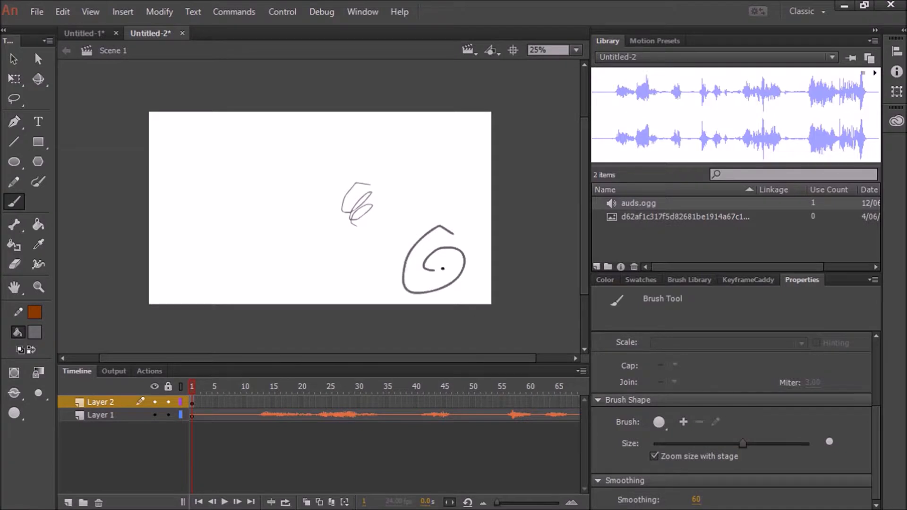
key("ctrl+z")
key("ctrl+z")
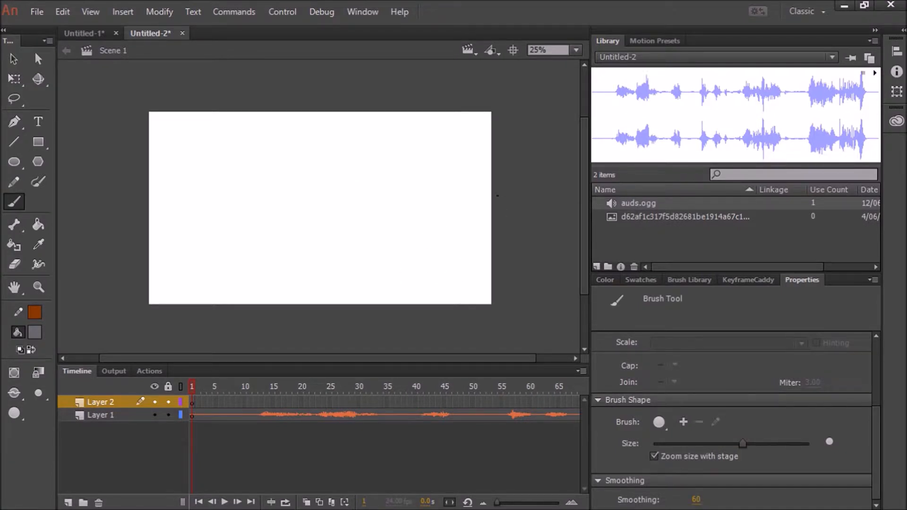
mouse_move(374, 184)
left_mouse_down()
mouse_move(330, 234)
mouse_move(338, 192)
left_mouse_up()
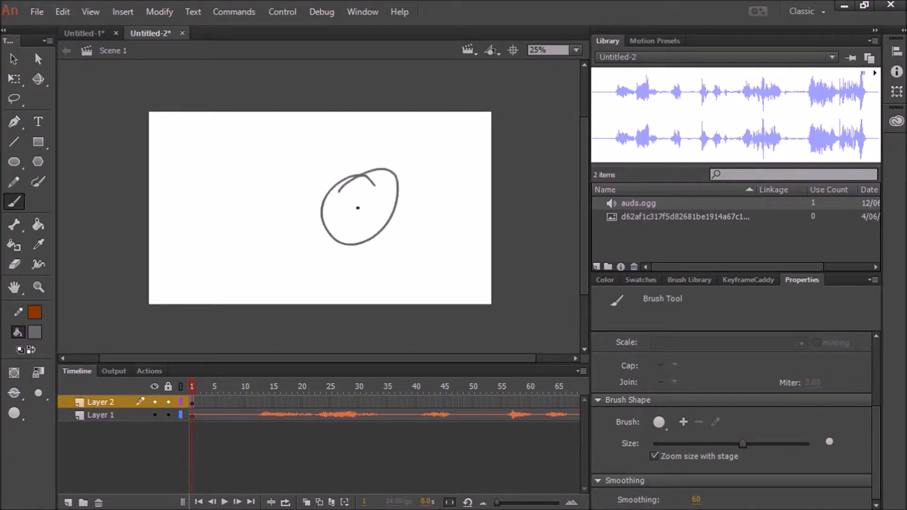
key("ctrl+z")
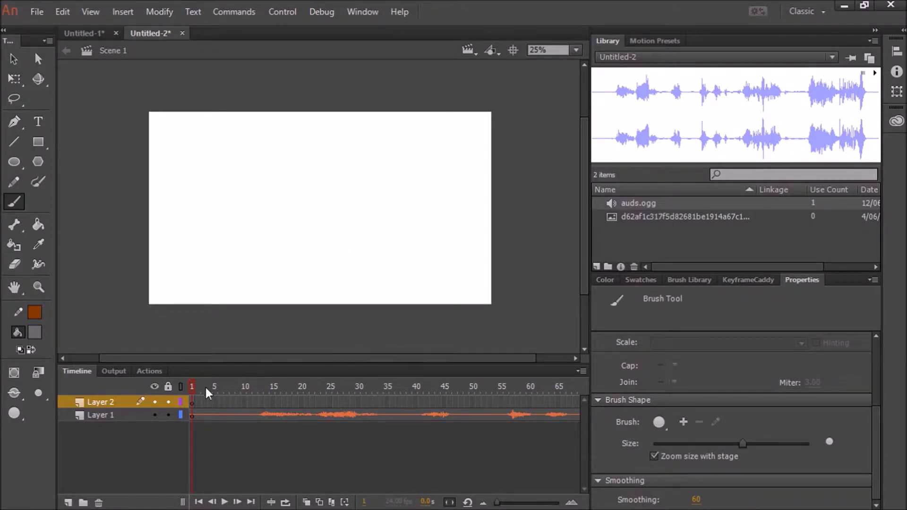
- Sketch a rough character in frame 1 of Layer 2, with an oval head, body lines, hanging arms, eyes and a mouth
mouse_move(198, 385)
left_mouse_down()
mouse_move(260, 386)
mouse_move(169, 383)
left_mouse_up()
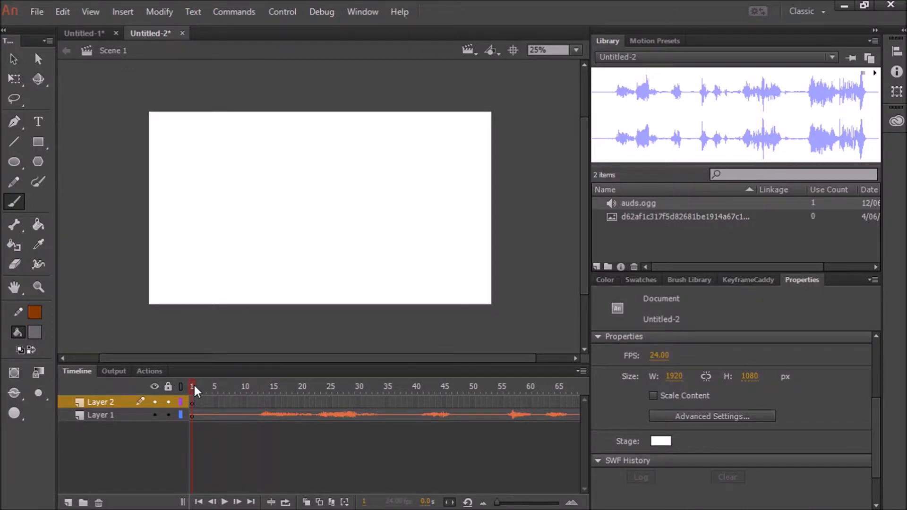
left_click_drag(211, 387, 244, 399)
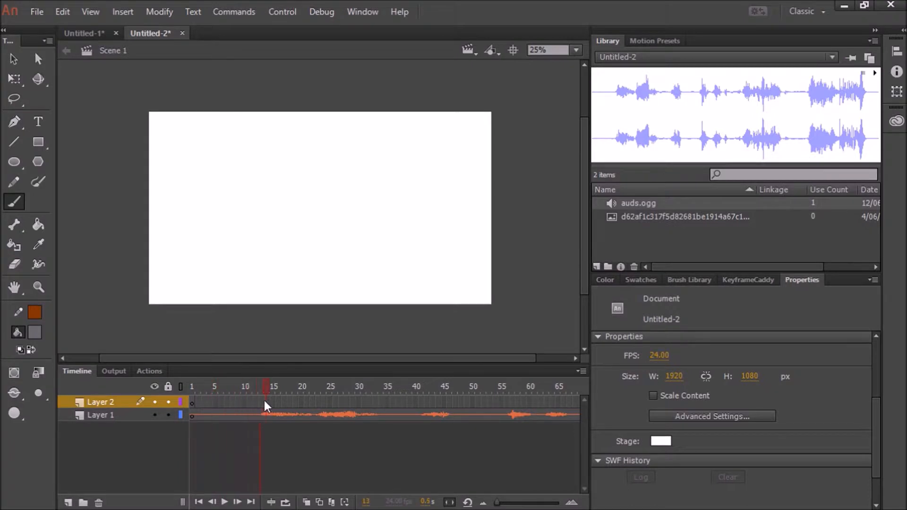
left_click_drag(255, 410, 152, 390)
mouse_move(418, 155)
left_mouse_down()
mouse_move(326, 177)
mouse_move(363, 236)
mouse_move(428, 201)
mouse_move(415, 162)
left_mouse_up()
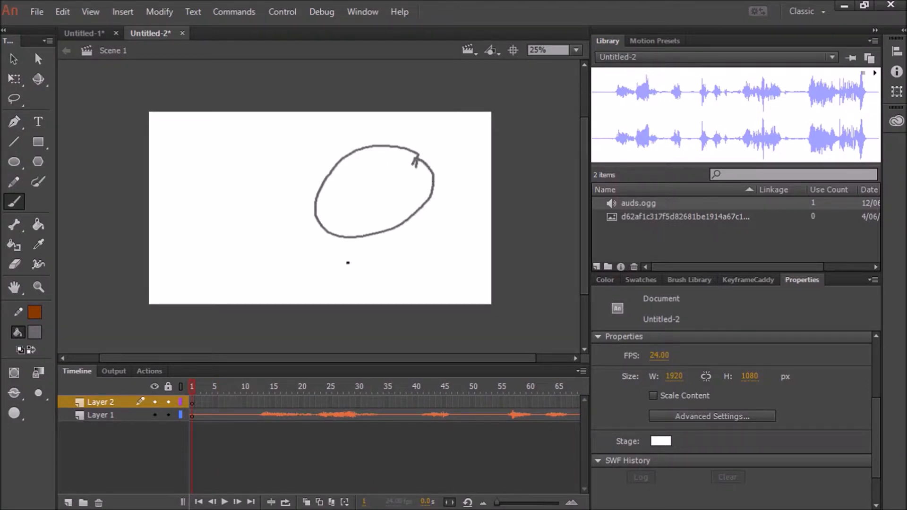
left_click_drag(340, 241, 336, 303)
left_click_drag(412, 221, 404, 315)
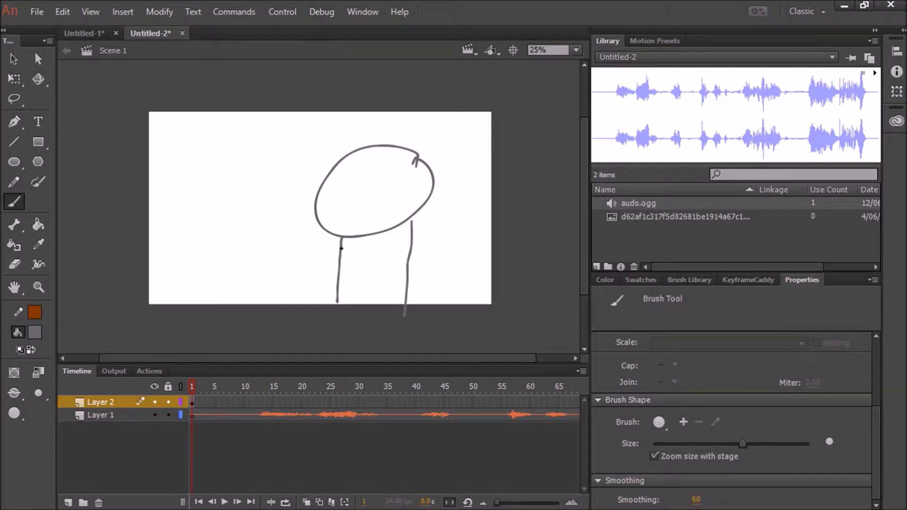
left_click_drag(340, 239, 320, 298)
left_click_drag(413, 219, 436, 300)
left_click_drag(352, 182, 347, 187)
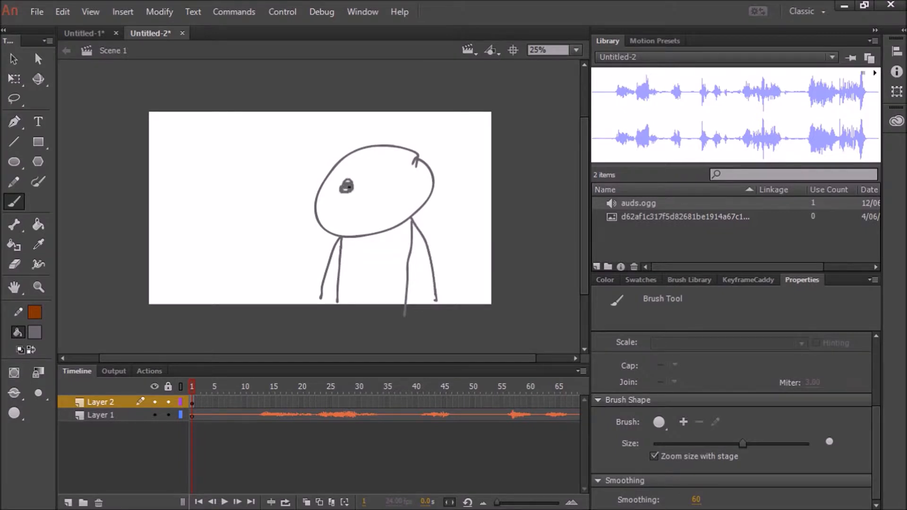
mouse_move(397, 186)
left_mouse_down()
mouse_move(368, 196)
mouse_move(388, 201)
mouse_move(385, 209)
mouse_move(362, 208)
left_mouse_up()
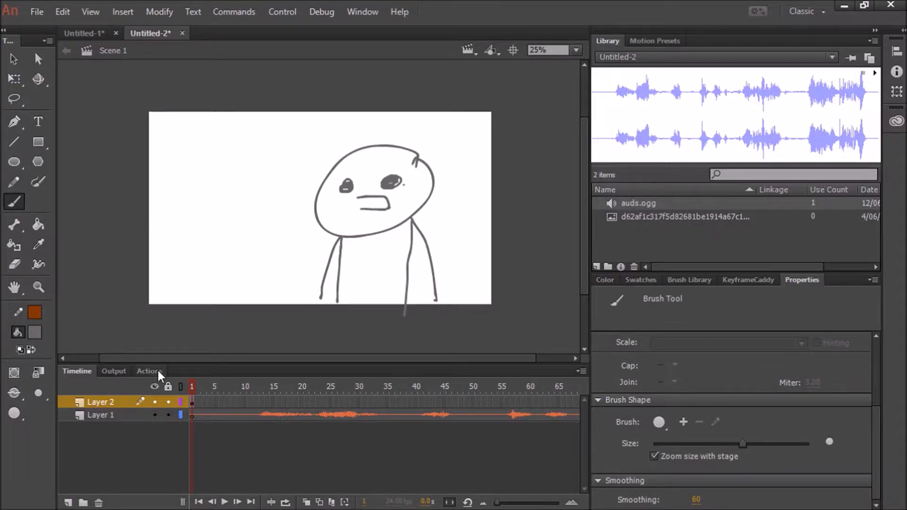
- Extend the character drawing on Layer 2 to frame 19 and insert a keyframe at frame 20
mouse_move(192, 386)
left_mouse_down()
mouse_move(289, 395)
mouse_move(303, 405)
mouse_move(296, 405)
left_mouse_up()
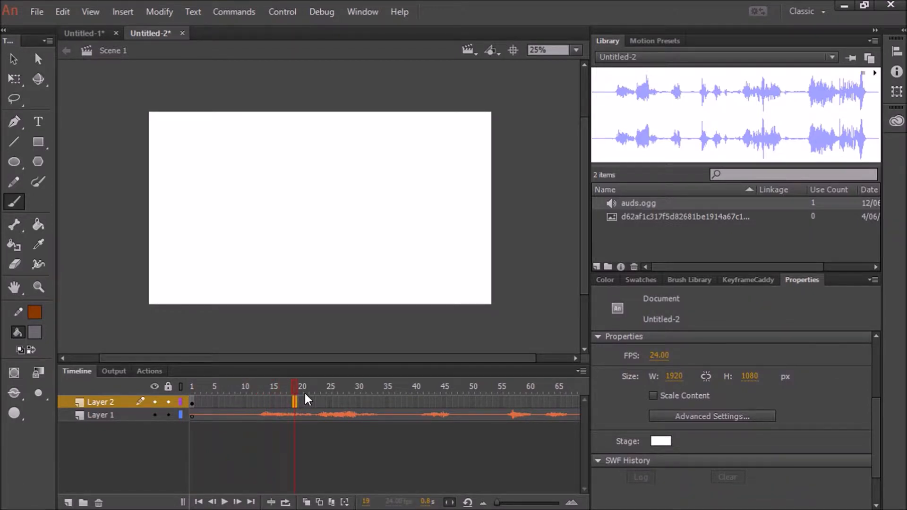
key("F5")
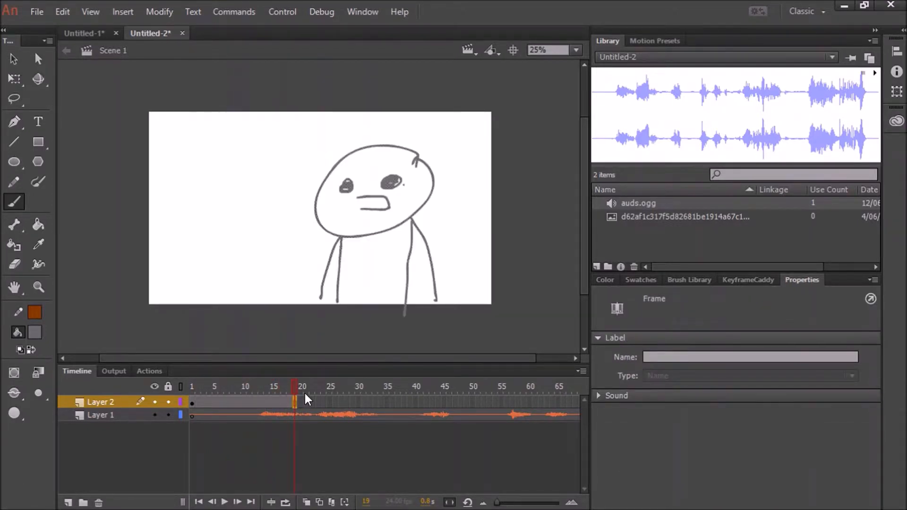
mouse_move(295, 386)
left_mouse_down()
mouse_move(226, 390)
mouse_move(313, 403)
left_mouse_up()
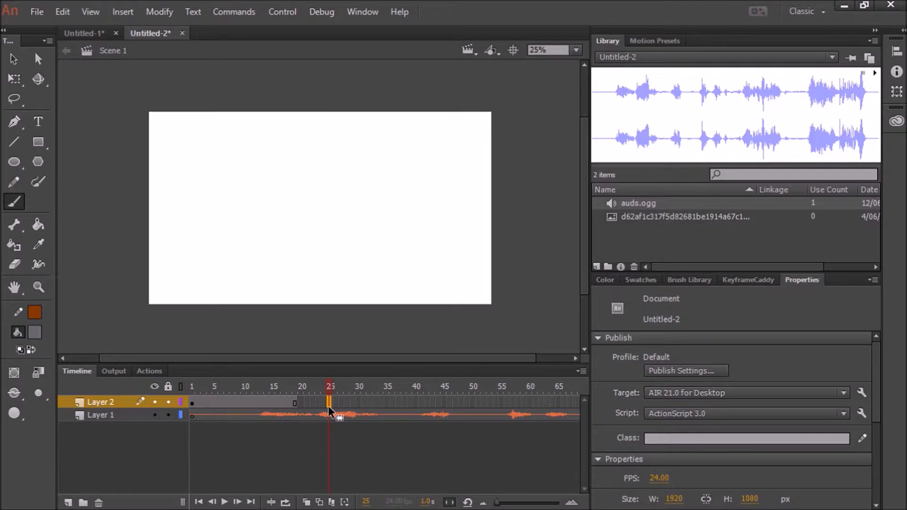
left_click(300, 404)
left_click(300, 404)
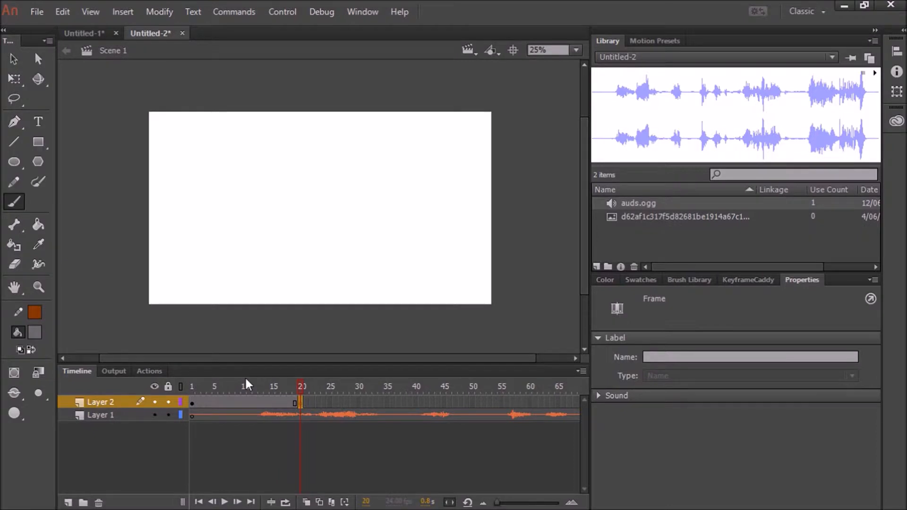
key("ctrl+z")
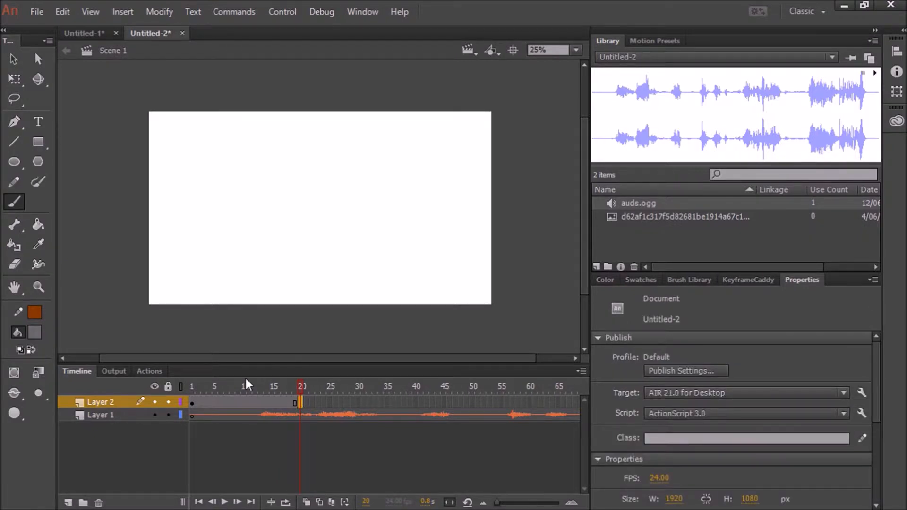
key("ctrl+y")
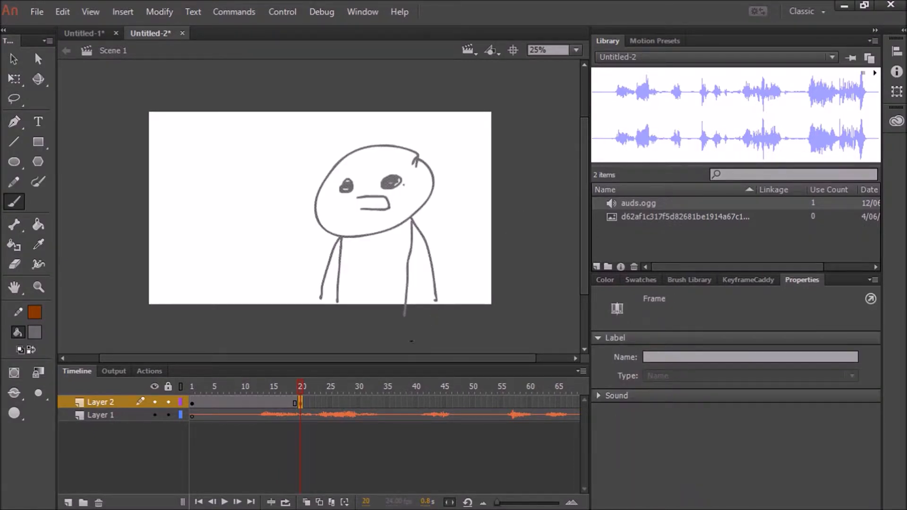
- Extend the frame 20 pose to frame 25 and squash the whole drawing slightly wider and shorter with Free Transform
left_click(330, 401)
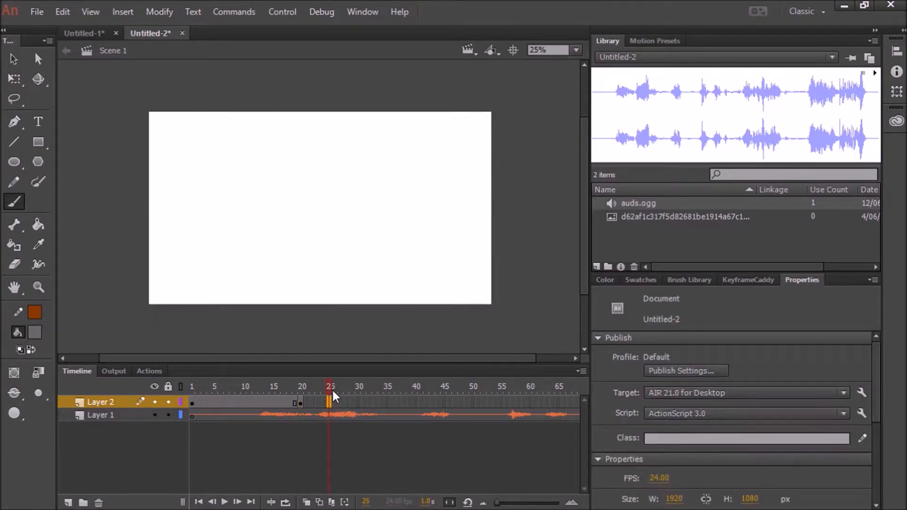
key("F5")
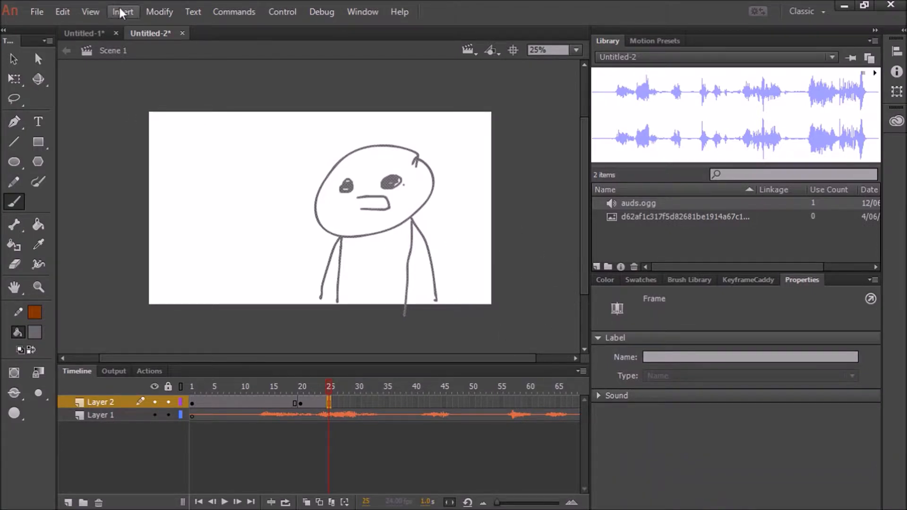
key("ctrl+a")
key("q")
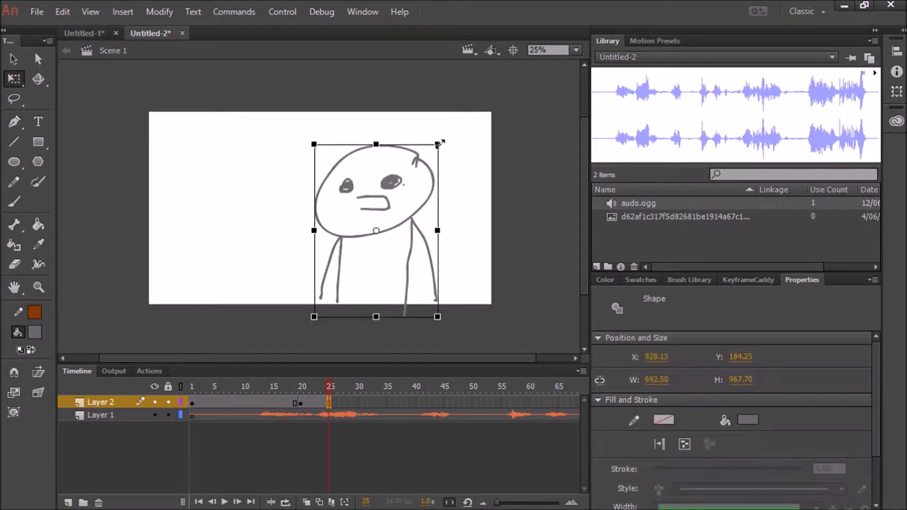
left_click_drag(444, 157, 444, 154)
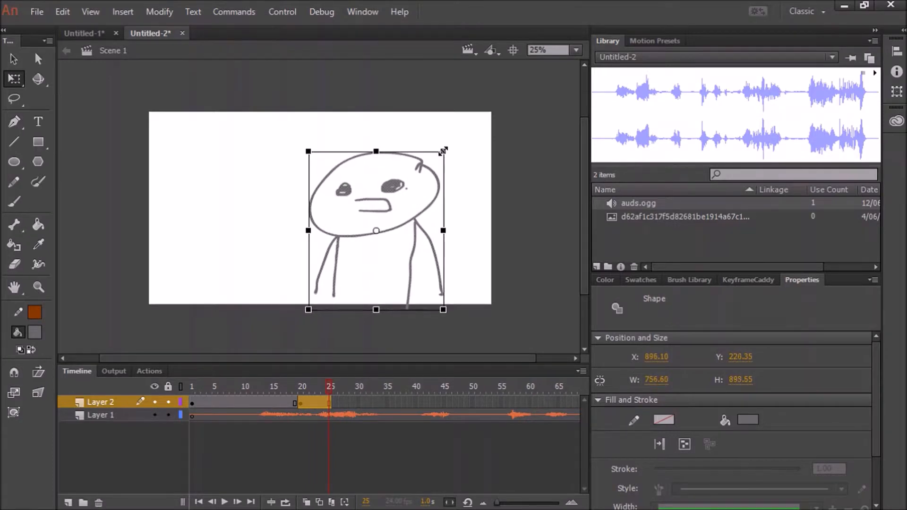
mouse_move(288, 387)
left_mouse_down()
mouse_move(259, 386)
mouse_move(350, 387)
mouse_move(328, 387)
mouse_move(335, 387)
left_mouse_up()
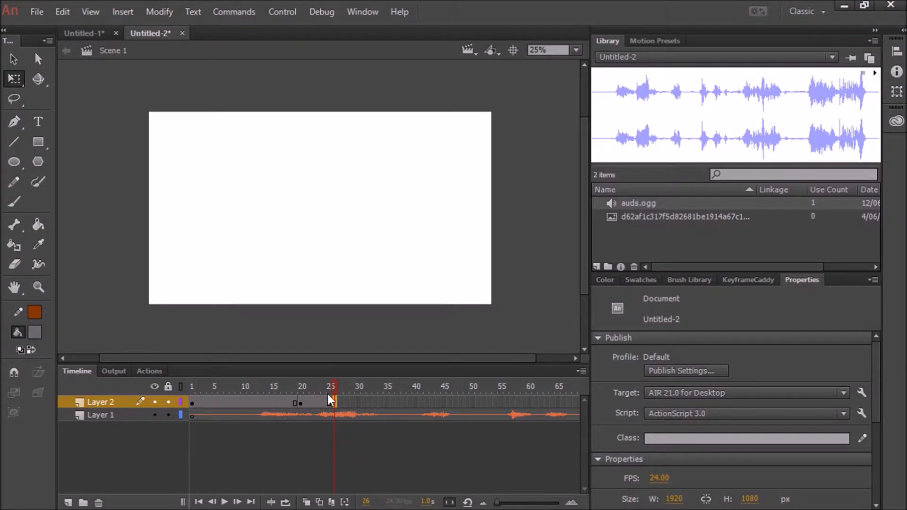
left_click(327, 395)
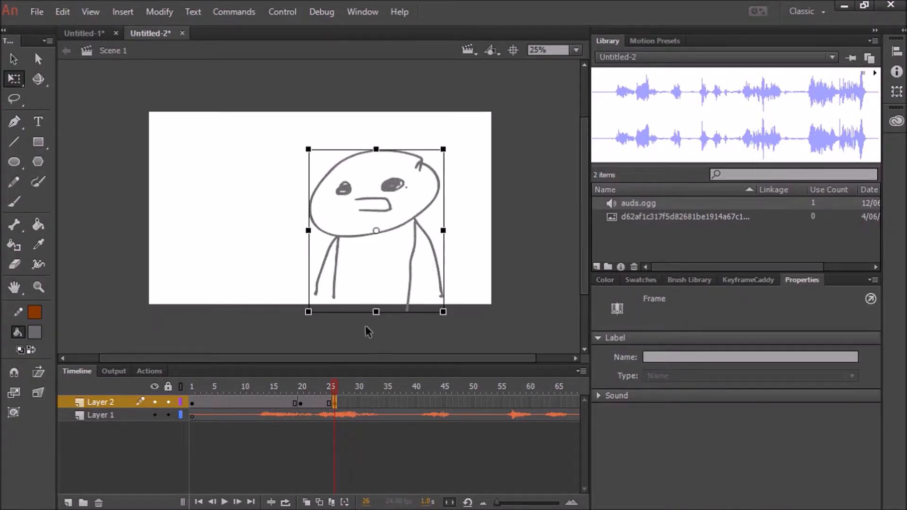
right_click(335, 404)
left_click(418, 193)
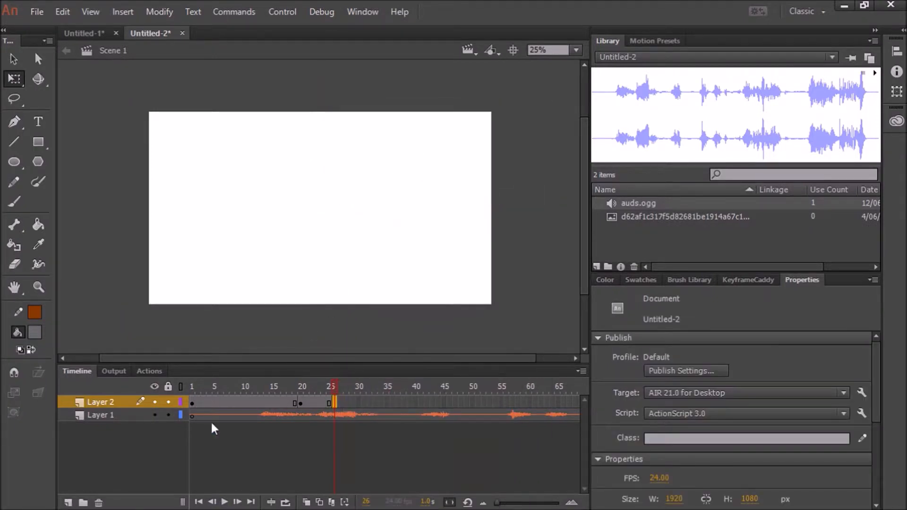
- Copy the first six frames of the original pose on Layer 2 and paste them at frame 26
left_click_drag(219, 403, 191, 405)
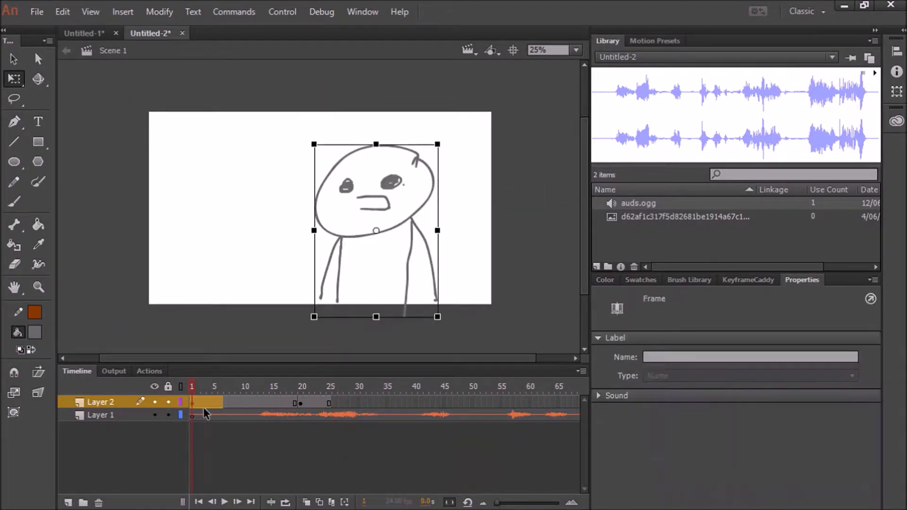
right_click(212, 400)
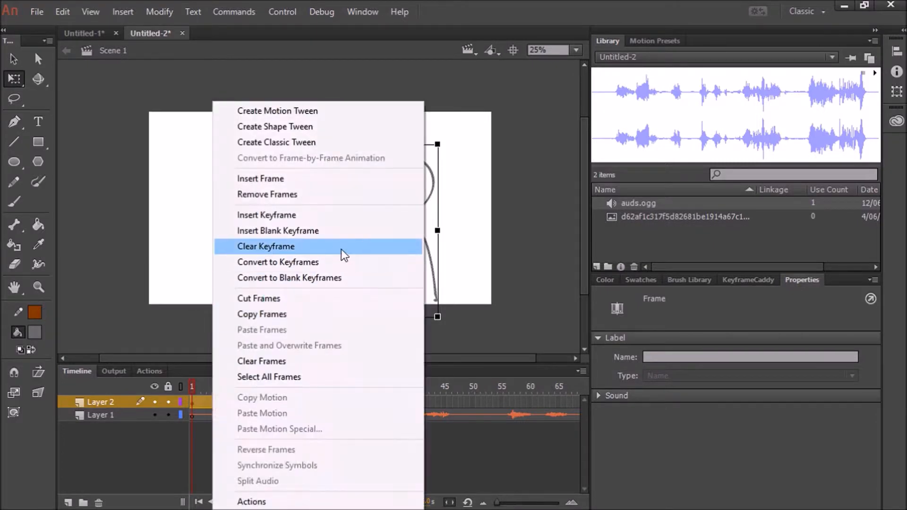
left_click(282, 313)
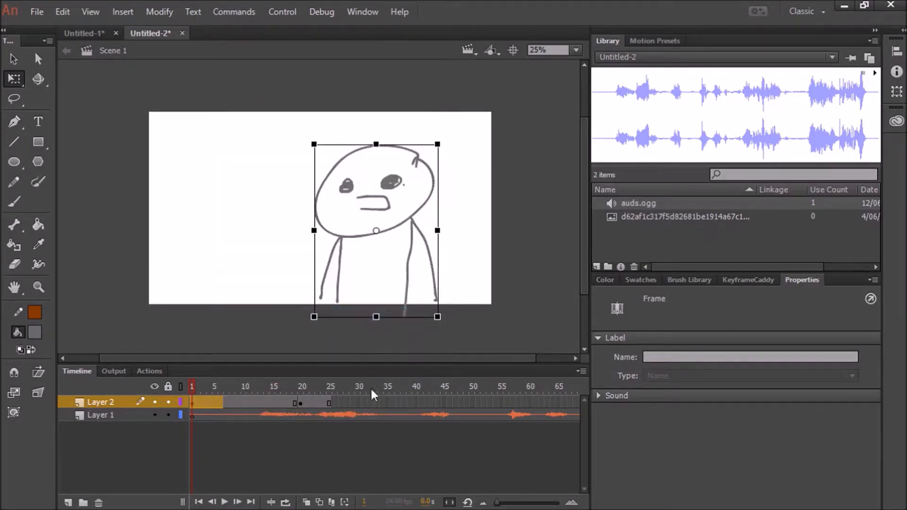
left_click(331, 403)
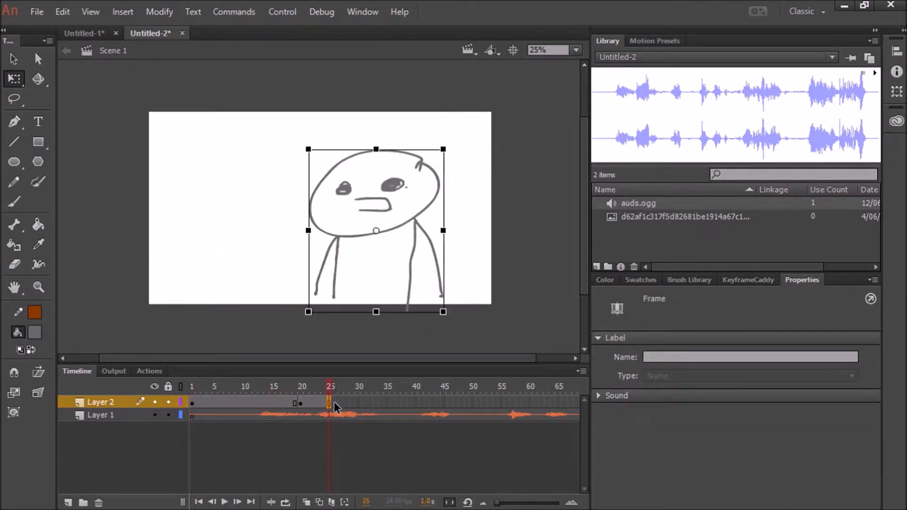
right_click(336, 403)
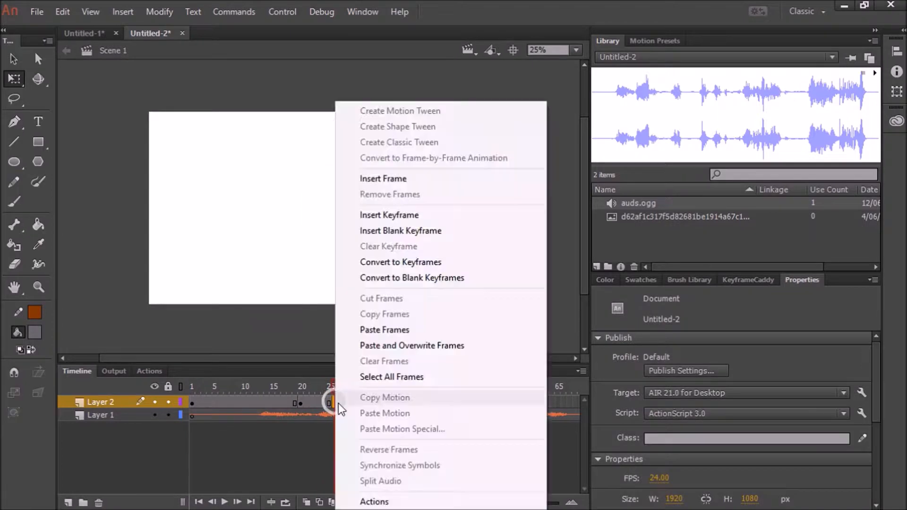
left_click(389, 330)
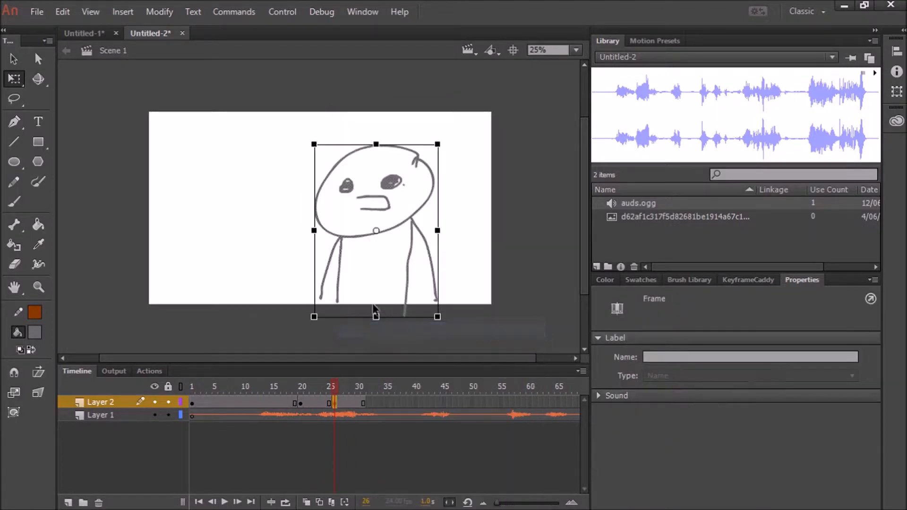
- Erase the hanging arms in the frame 26 pose and brush in two arms raised beside the head
left_click(13, 263)
mouse_move(330, 299)
left_mouse_down()
mouse_move(318, 307)
mouse_move(332, 240)
left_mouse_up()
mouse_move(450, 300)
left_mouse_down()
mouse_move(435, 251)
mouse_move(421, 242)
mouse_move(423, 218)
mouse_move(406, 251)
left_mouse_up()
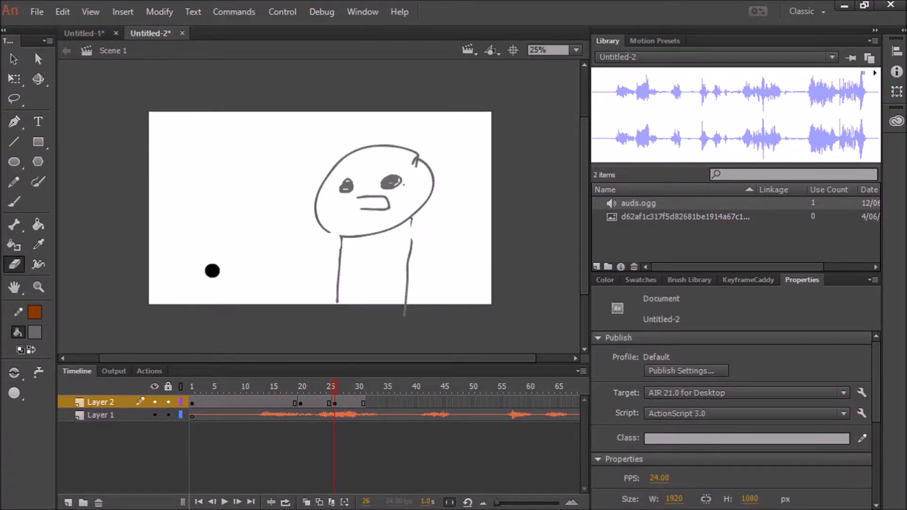
left_click(9, 206)
mouse_move(414, 216)
left_mouse_down()
mouse_move(460, 209)
mouse_move(472, 169)
left_mouse_up()
mouse_move(341, 239)
left_mouse_down()
mouse_move(304, 252)
mouse_move(279, 184)
left_mouse_up()
- Play the animatic from frame 1 and scrub through its poses to check their timing against the audio
mouse_move(334, 380)
left_mouse_down()
mouse_move(217, 380)
mouse_move(375, 378)
mouse_move(345, 372)
mouse_move(178, 393)
left_mouse_up()
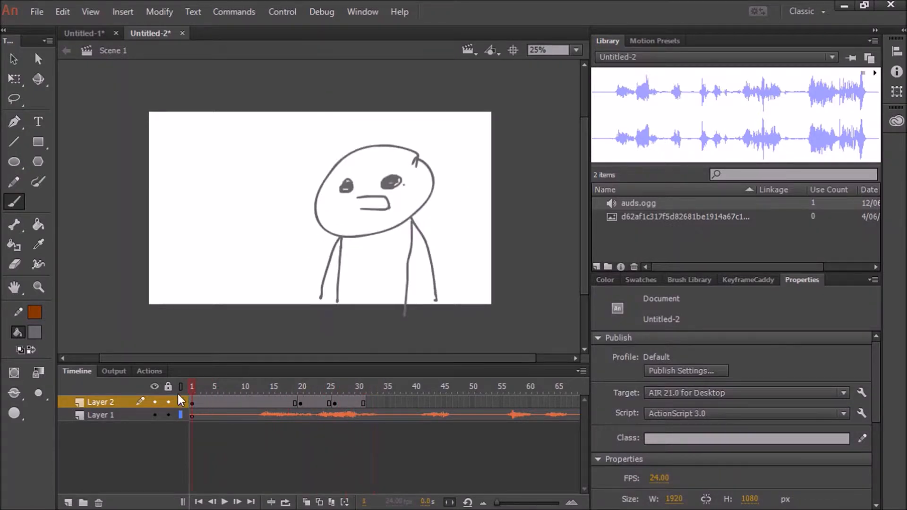
left_click(224, 501)
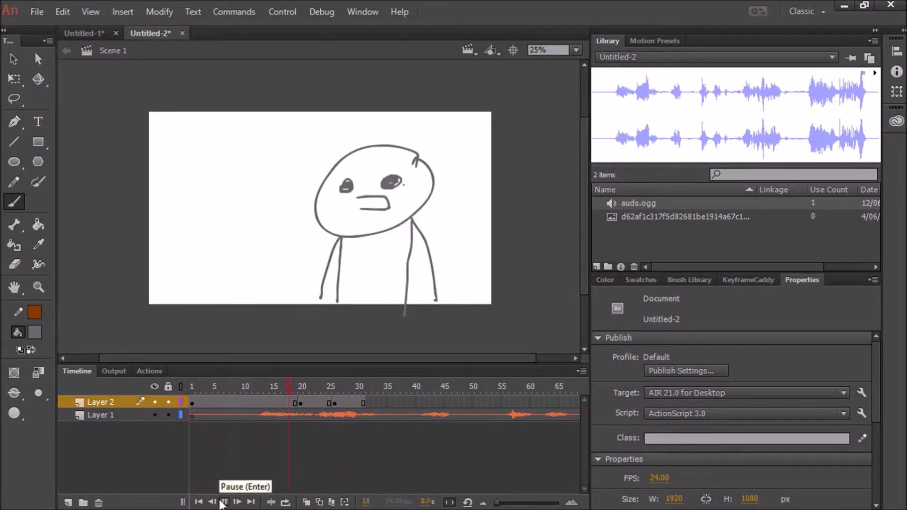
mouse_move(342, 378)
left_mouse_down()
mouse_move(445, 392)
mouse_move(337, 388)
left_mouse_up()
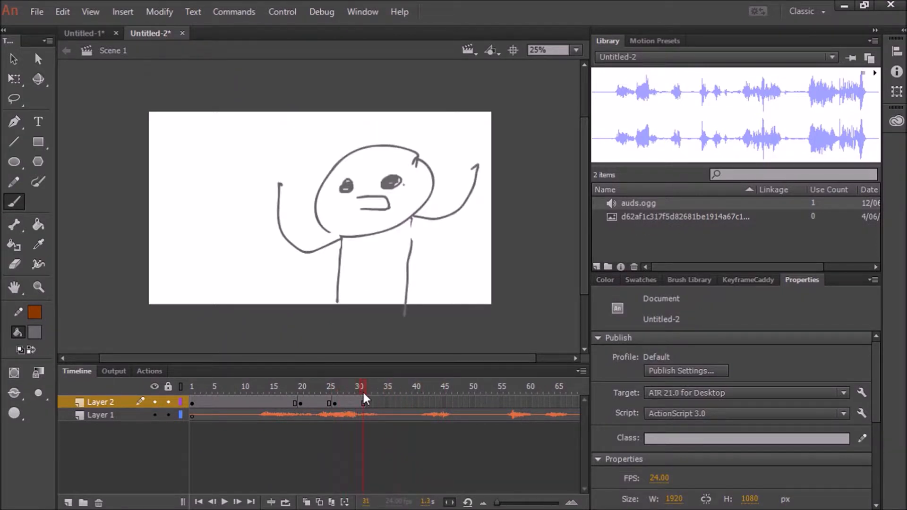
left_click_drag(364, 384, 214, 393)
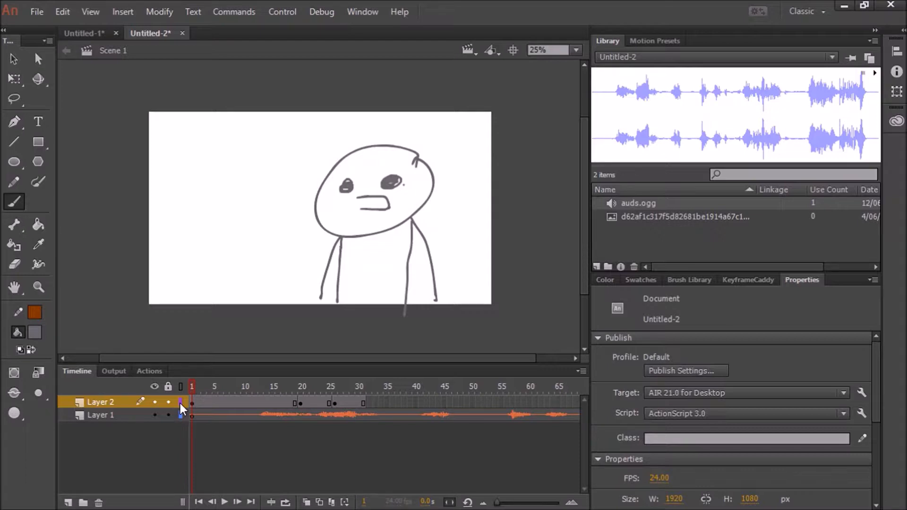
- Insert keyframes at frames 41 and 43 on Layer 2 and draw the character's arms lowered in the new pose
left_click(420, 402)
key("F6")
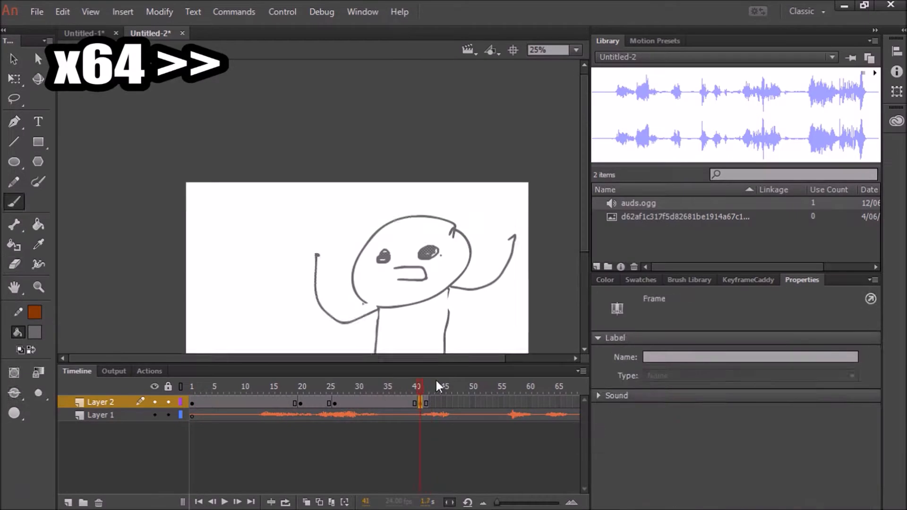
left_click(432, 403)
key("F6")
left_click_drag(378, 309, 336, 353)
left_click_drag(448, 290, 414, 348)
left_click(369, 386)
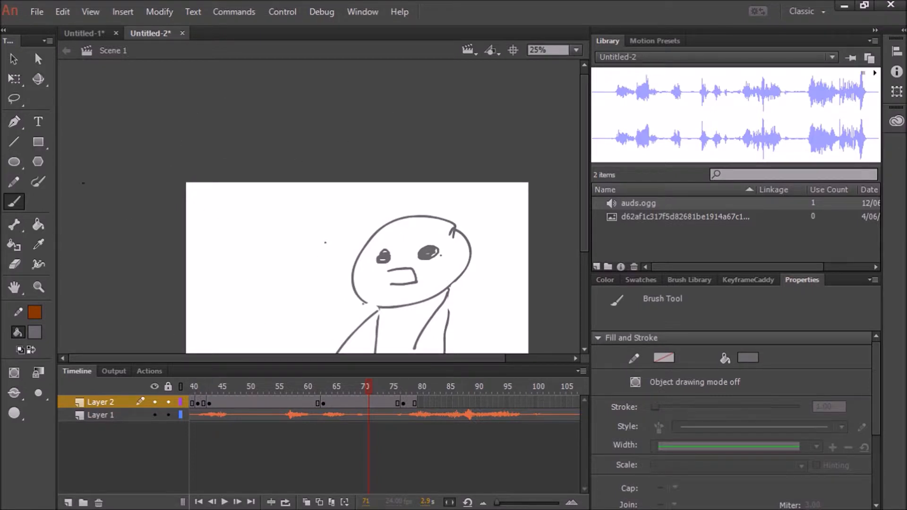
- Rename Layer 2 to "animatic" and Layer 1 to "audio"
double_click(110, 402)
type("a")
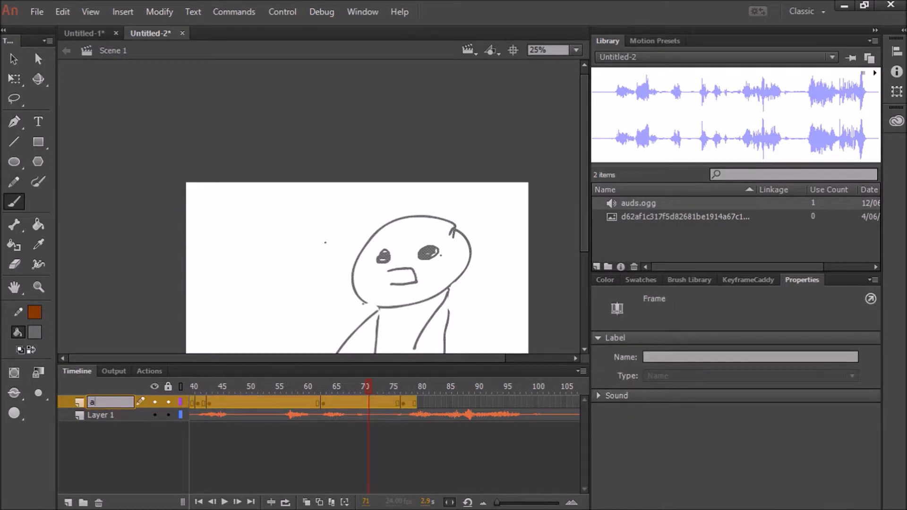
type("nimatio")
double_click(104, 415)
type("audio")
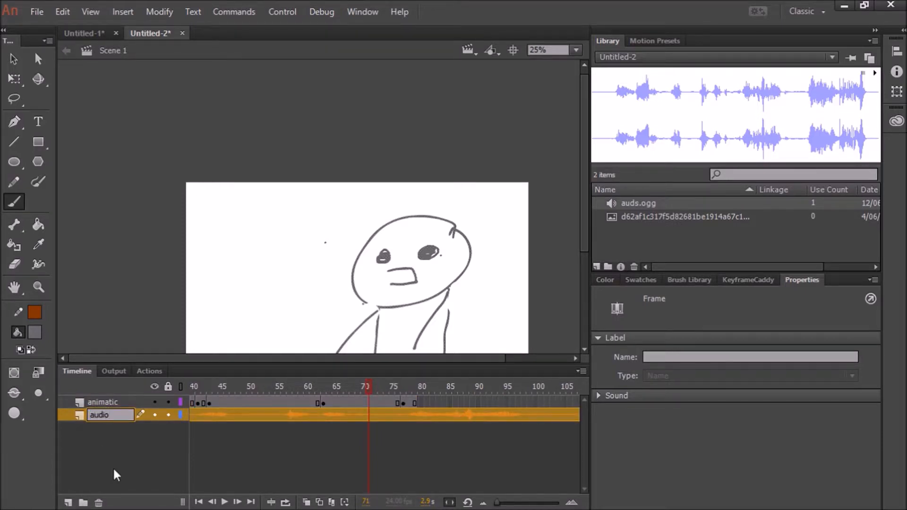
left_click(102, 457)
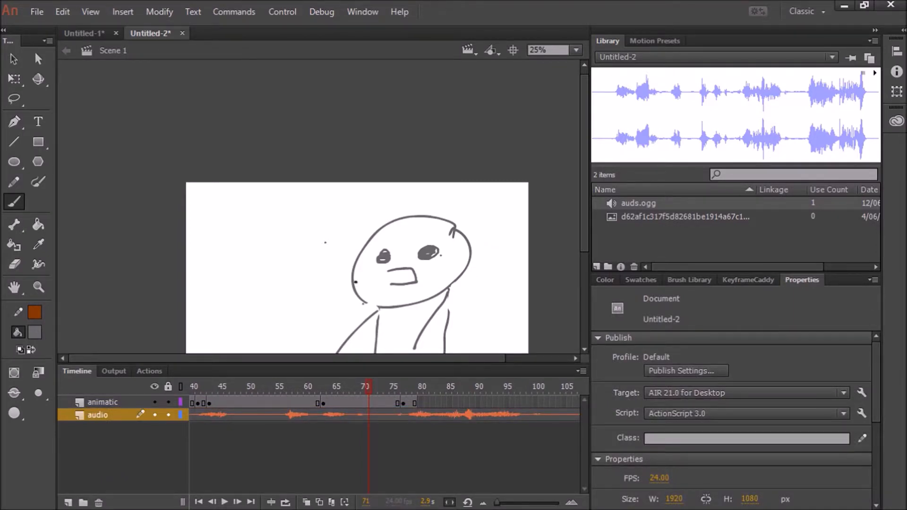
- Play the whole animatic with its audio and return the playhead to frame 1
left_click(420, 403)
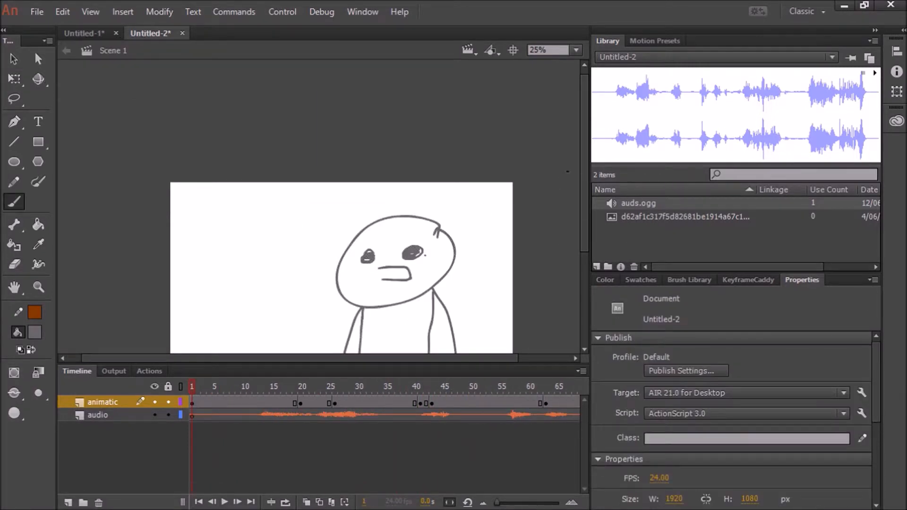
left_click_drag(582, 163, 583, 208)
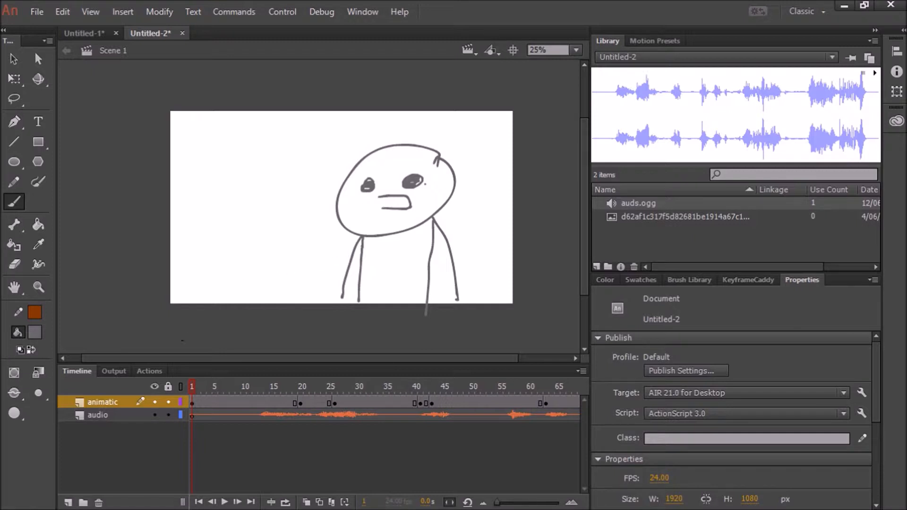
left_click(224, 502)
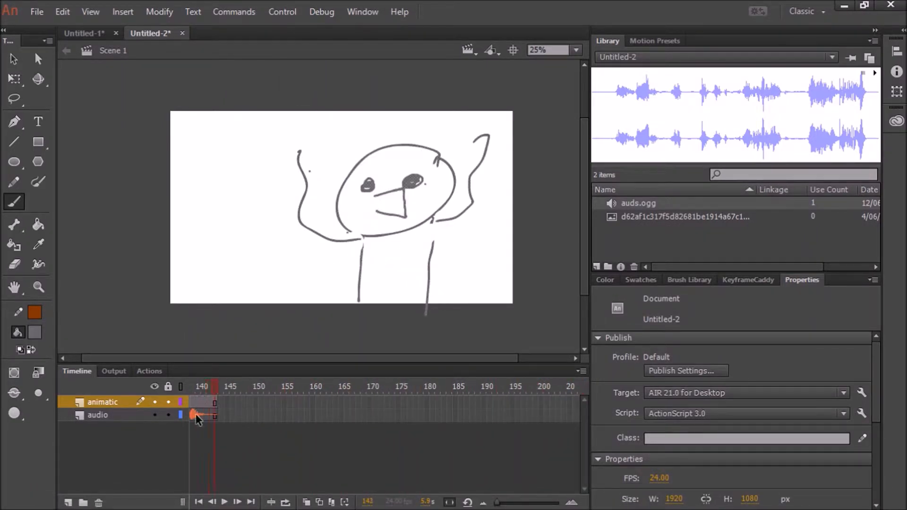
mouse_move(192, 386)
left_mouse_down()
mouse_move(576, 397)
mouse_move(220, 387)
left_mouse_up()
left_click_drag(102, 390, 76, 381)
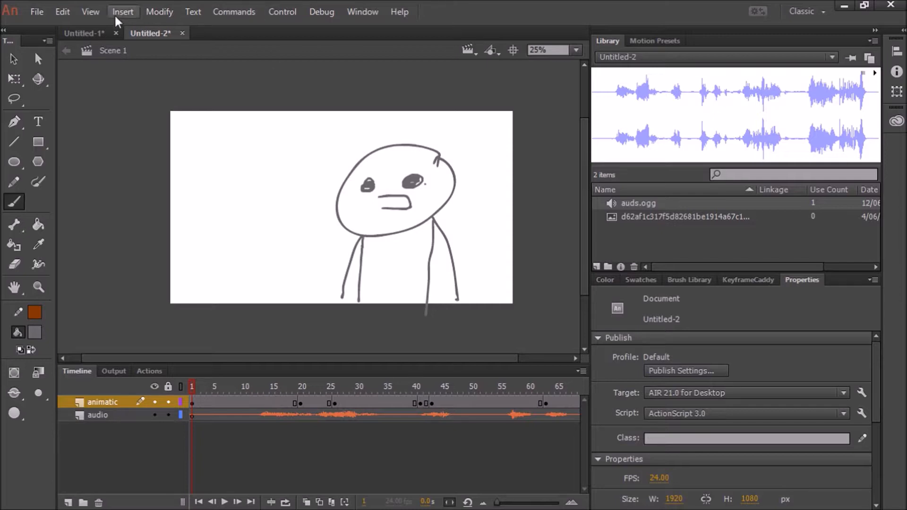
- Consult the production checklist in Untitled-1, circle beside Outline and undo the mark, and return to Untitled-2
left_click(87, 34)
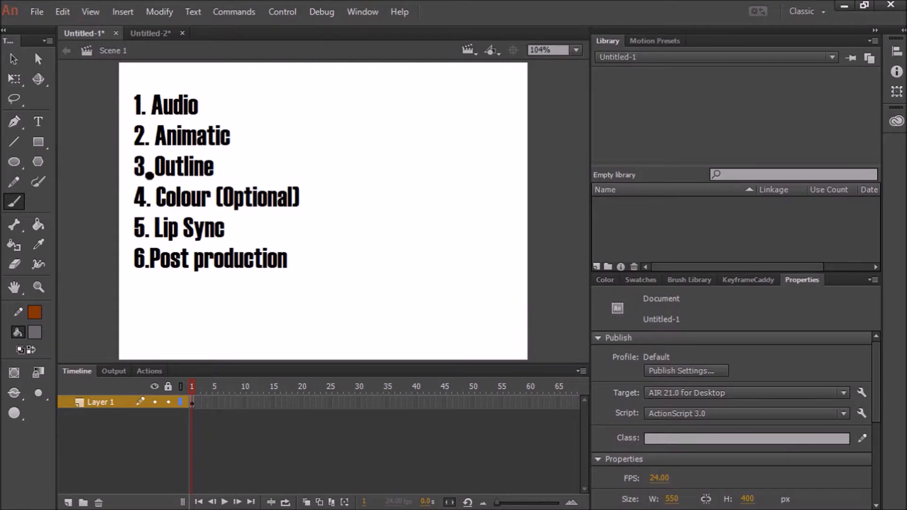
mouse_move(262, 160)
left_mouse_down()
mouse_move(238, 174)
mouse_move(277, 150)
mouse_move(259, 172)
left_mouse_up()
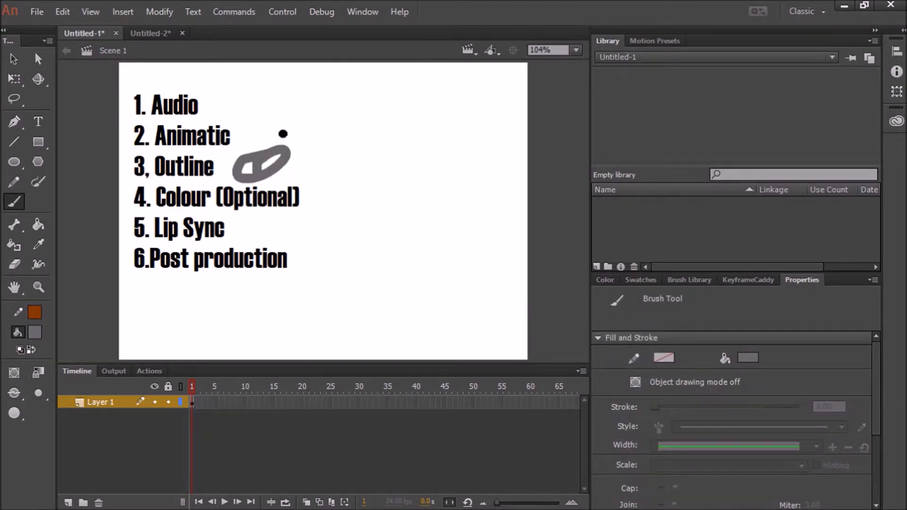
key("ctrl+z")
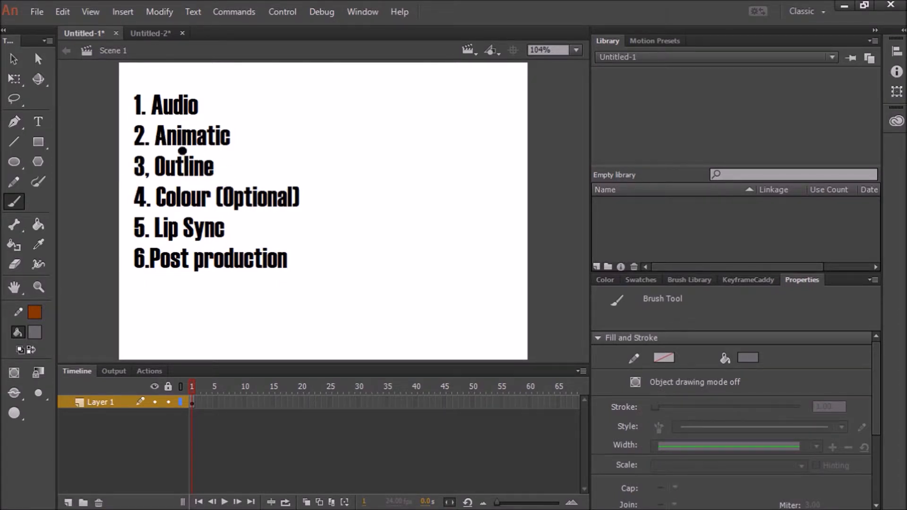
left_click(142, 34)
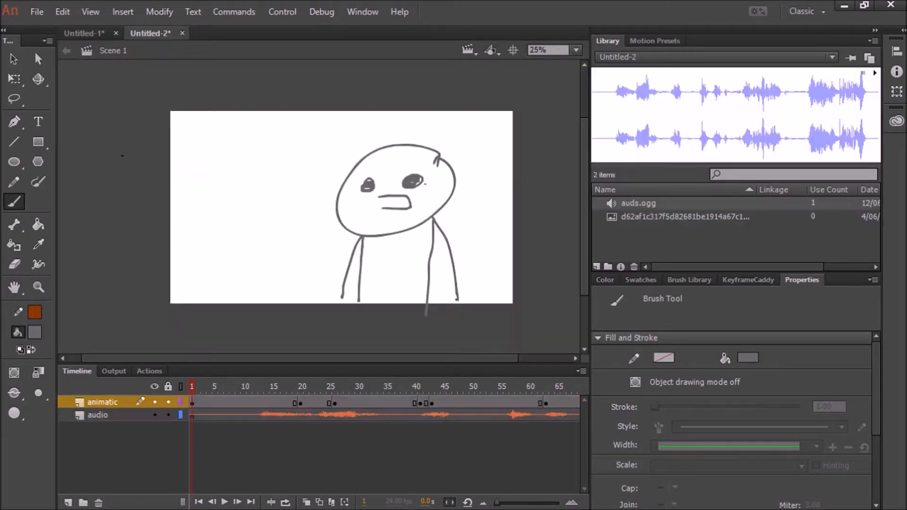
- Lock the animatic and audio layers, and test a brush stroke on the locked animatic layer without unlocking it
left_click(168, 402)
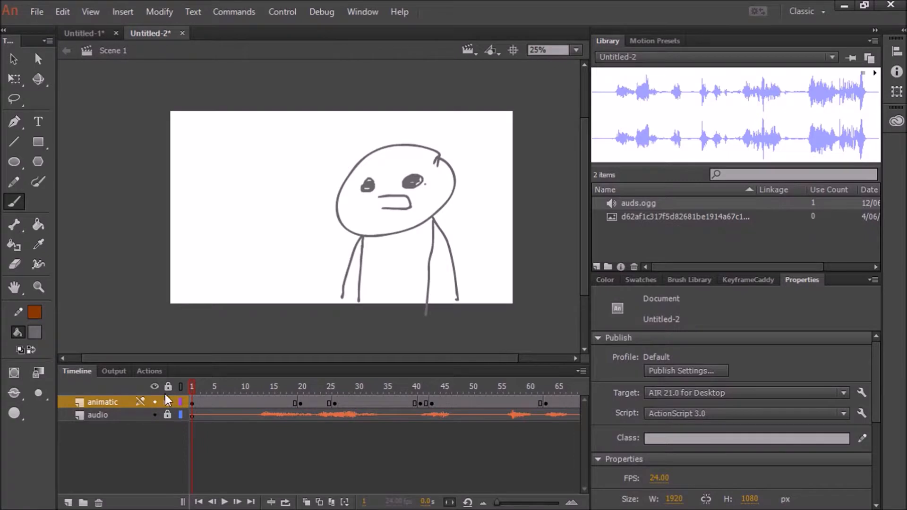
left_click_drag(191, 376, 221, 378)
left_click(250, 262)
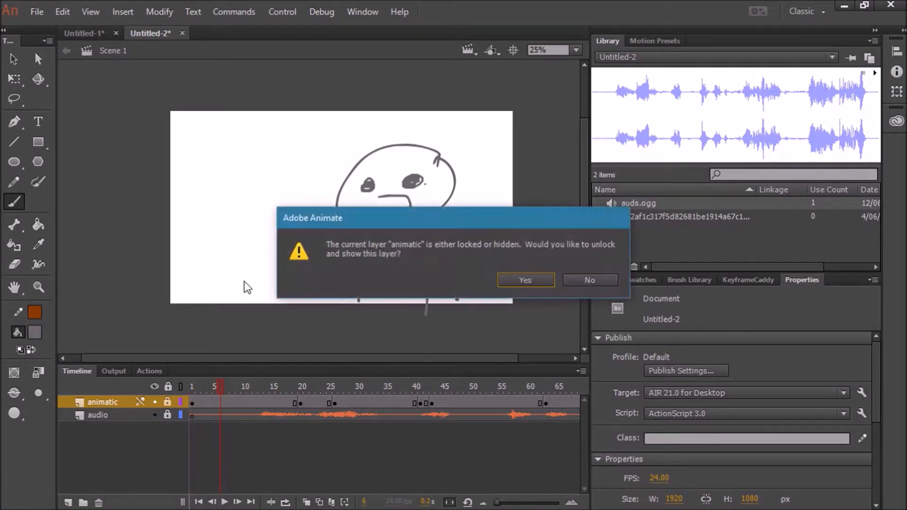
left_click(588, 283)
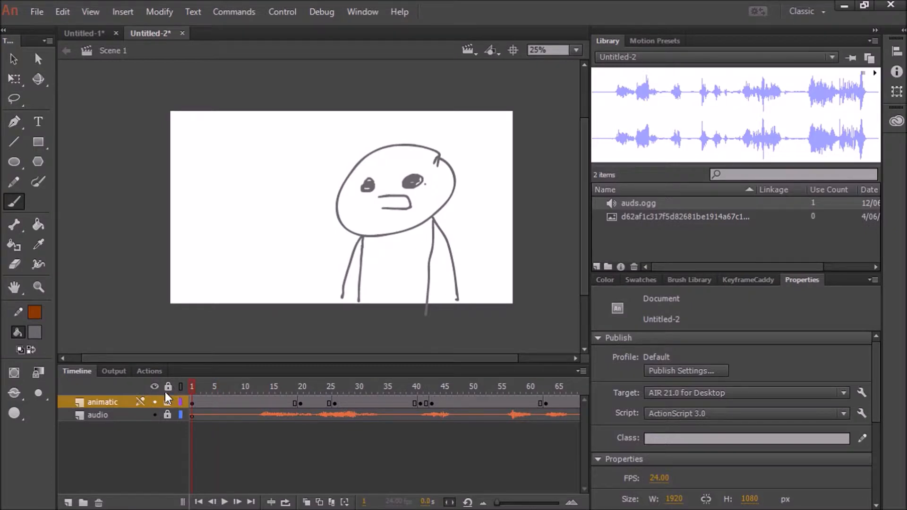
- Add a new layer above the animatic layer and remove its extra frames
left_click(69, 502)
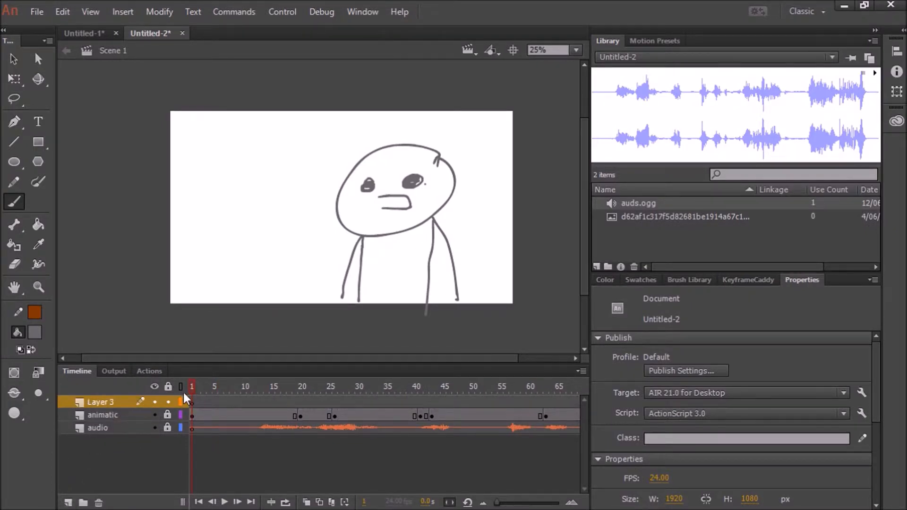
left_click(204, 401)
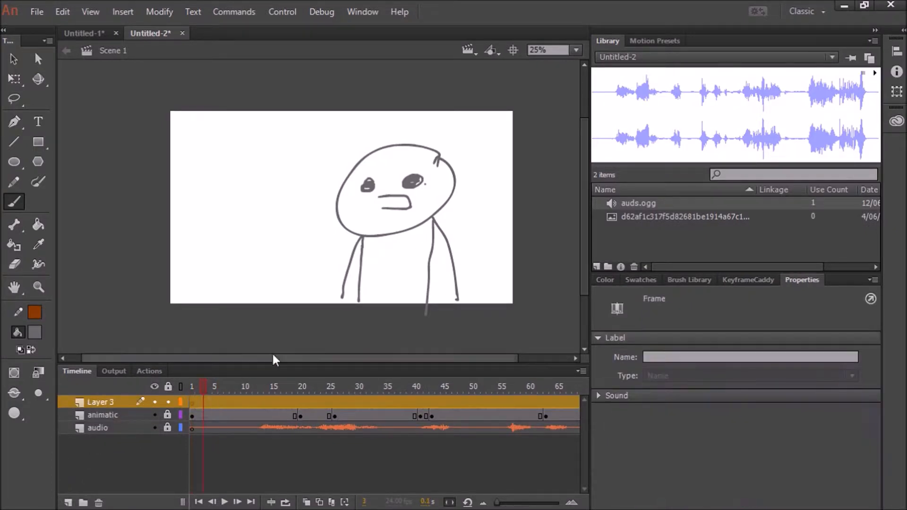
right_click(221, 405)
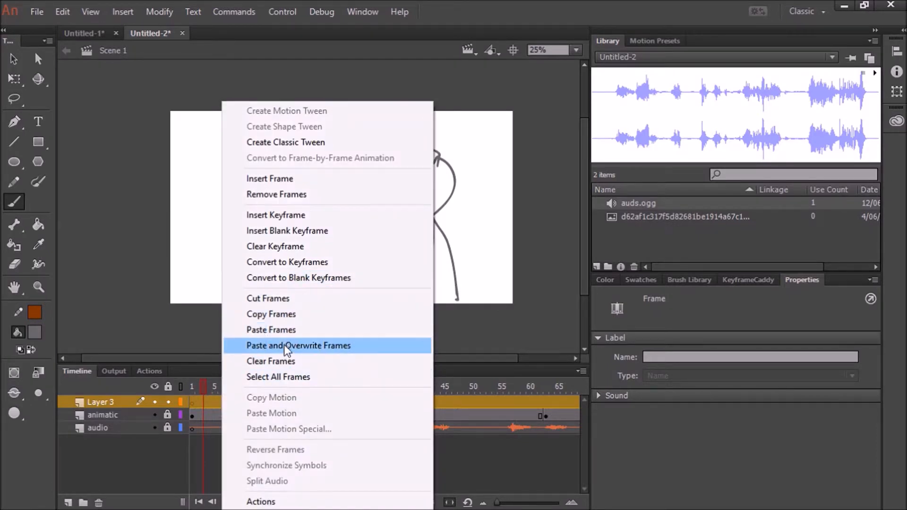
left_click(314, 199)
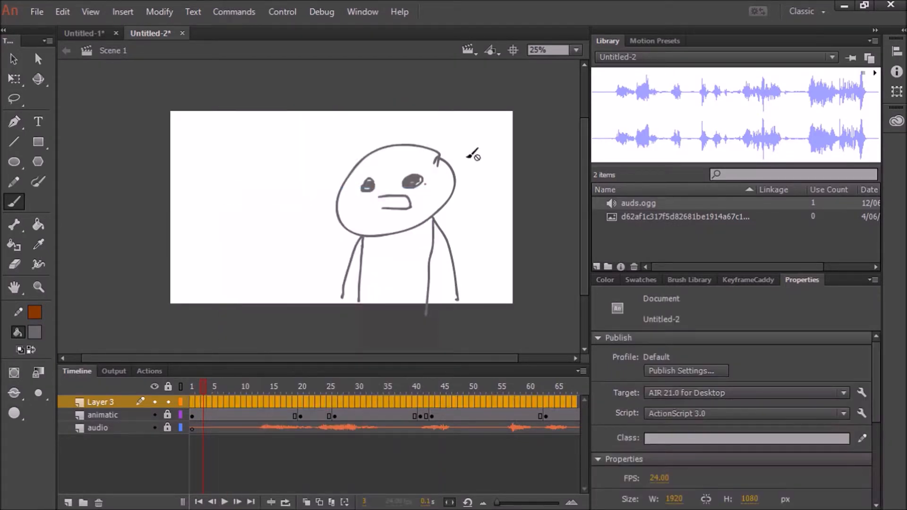
left_click(548, 50)
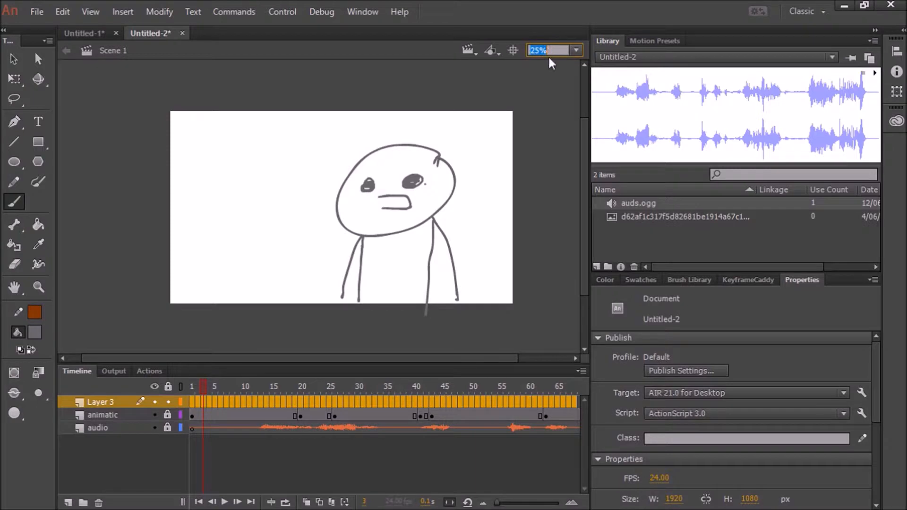
left_click(497, 220)
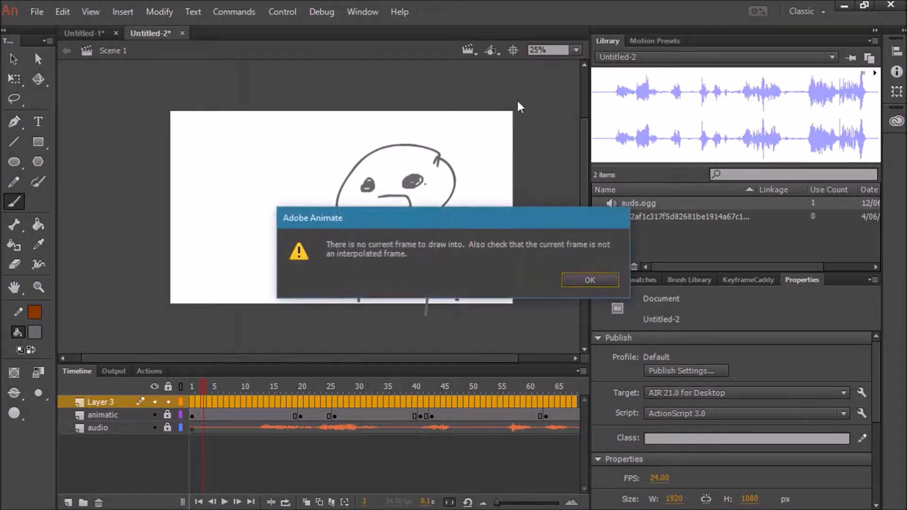
left_click(581, 280)
- Set the stage zoom to 130% and frame the character's eye
left_click(545, 53)
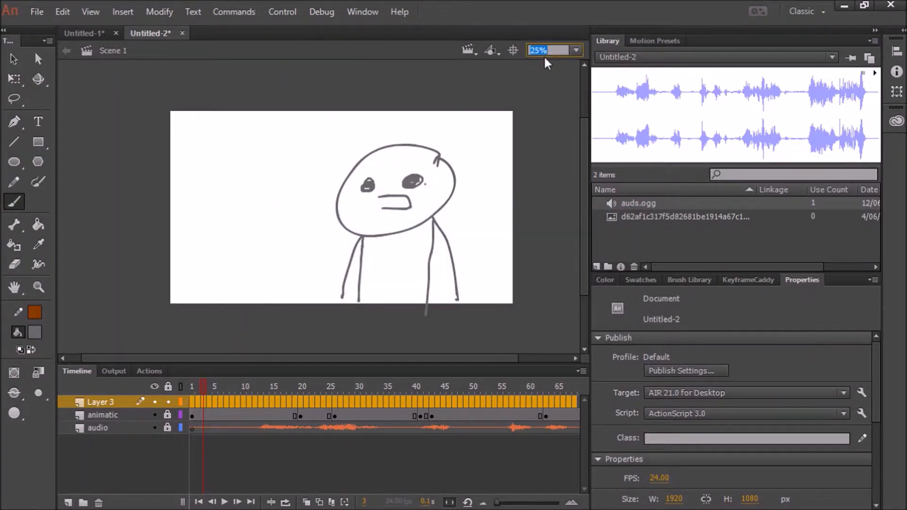
key("XF86MonBrightnessUp")
key("XF86MonBrightnessUp")
key("XF86MonBrightnessUp")
key("XF86MonBrightnessUp")
key("XF86MonBrightnessUp")
key("XF86MonBrightnessUp")
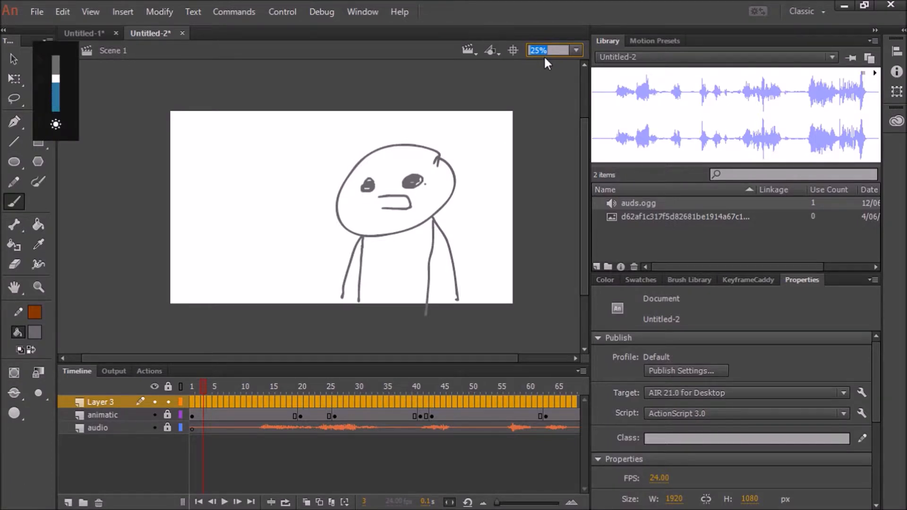
type("130")
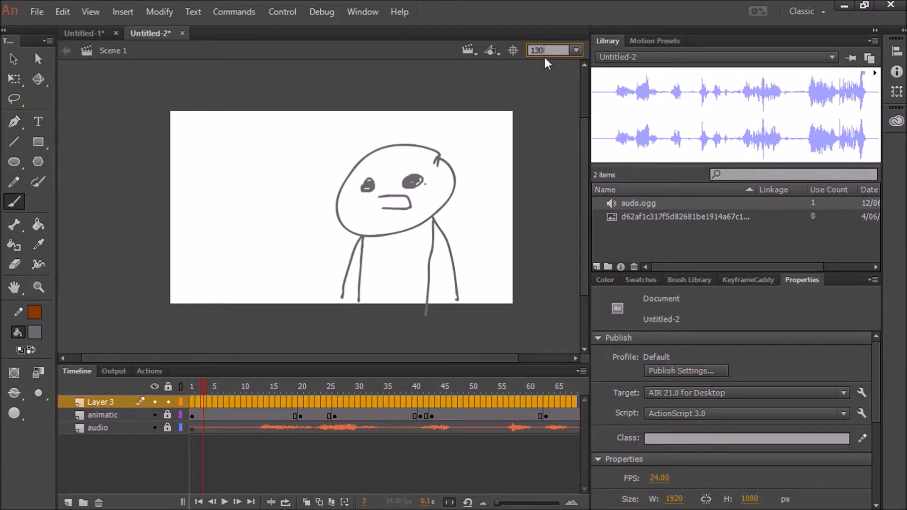
key("Return")
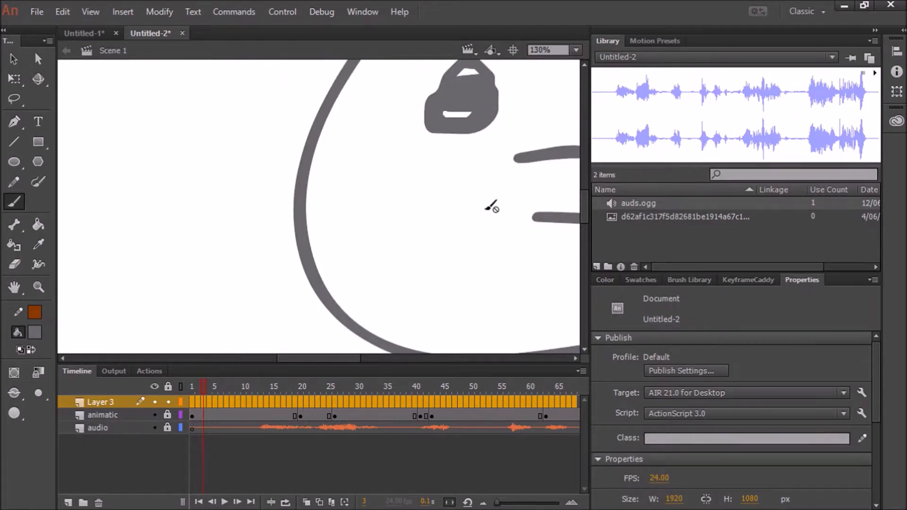
scroll(582, 196, "up", 3)
left_click_drag(582, 196, 582, 195)
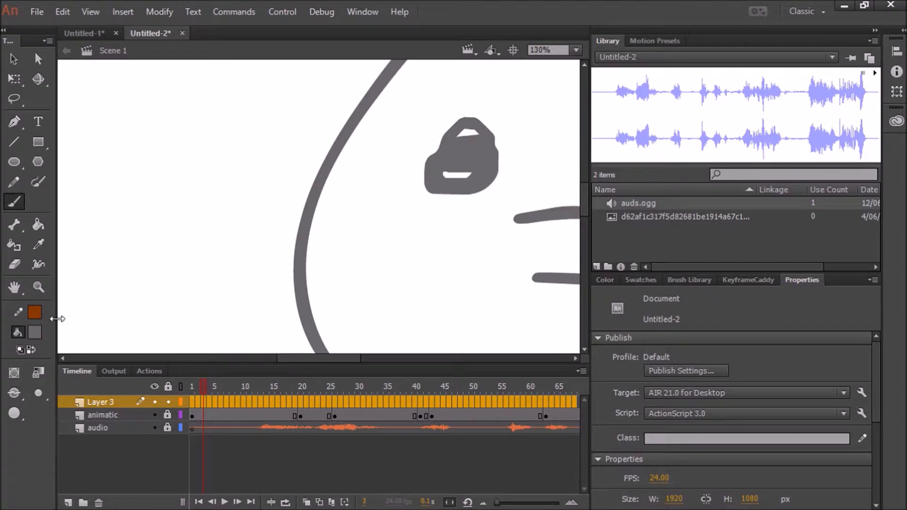
- Set the stroke colour to grey and the brush fill colour to black
left_click(39, 335)
left_click(39, 336)
left_click(36, 333)
left_click(34, 314)
left_click(35, 332)
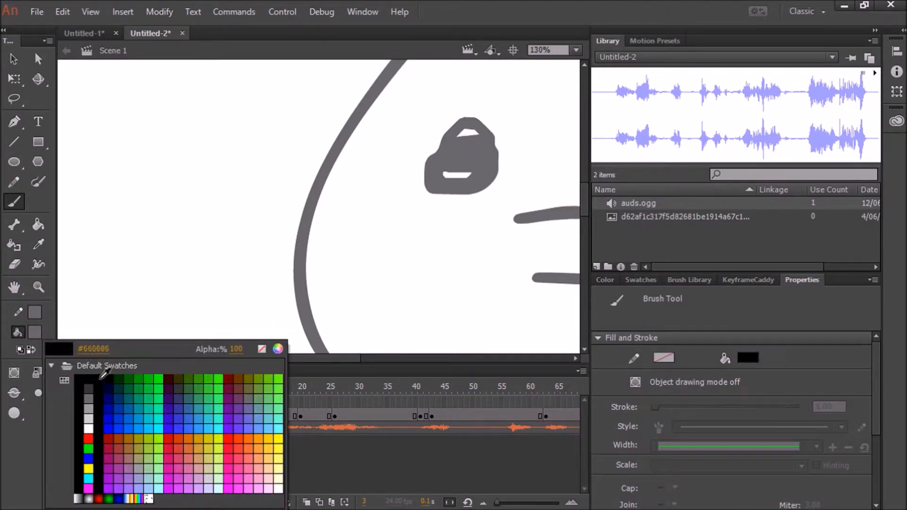
left_click(91, 377)
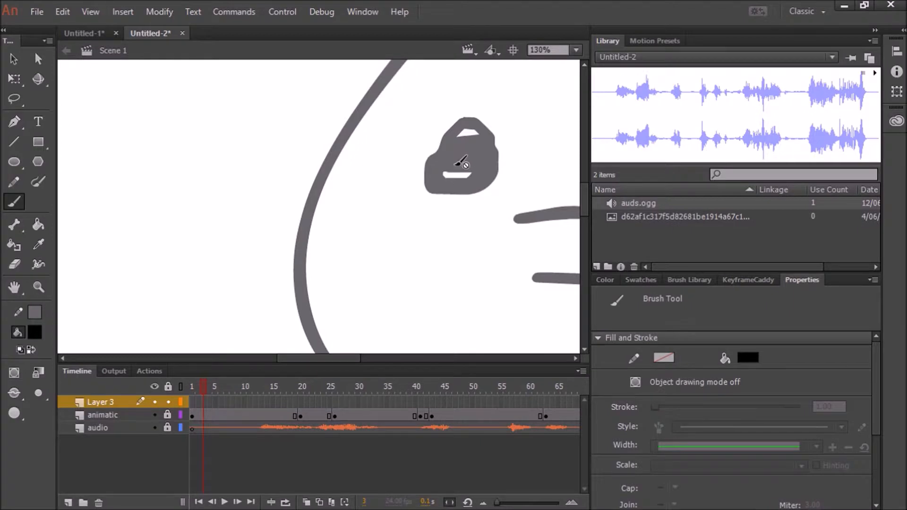
- Brush a black test ring over the character's eye in frame 1 of Layer 3 and undo it
left_click(187, 390)
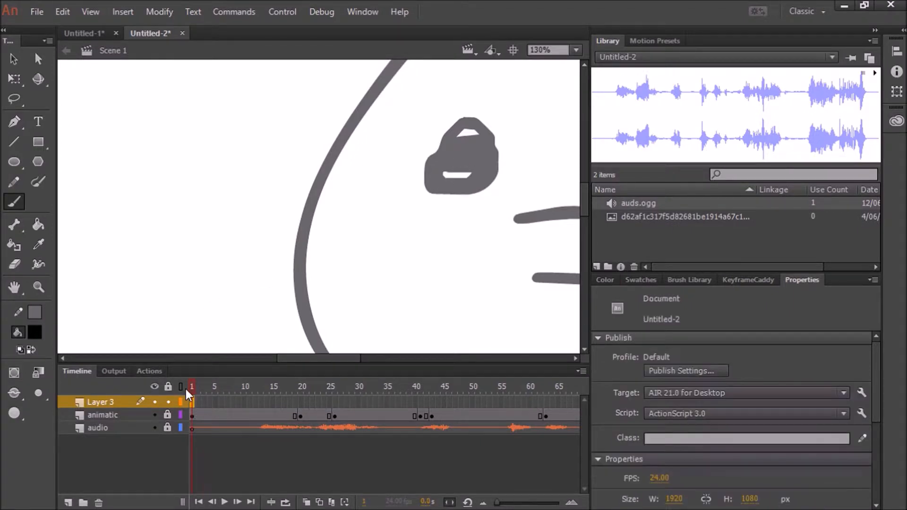
key("shift+F5")
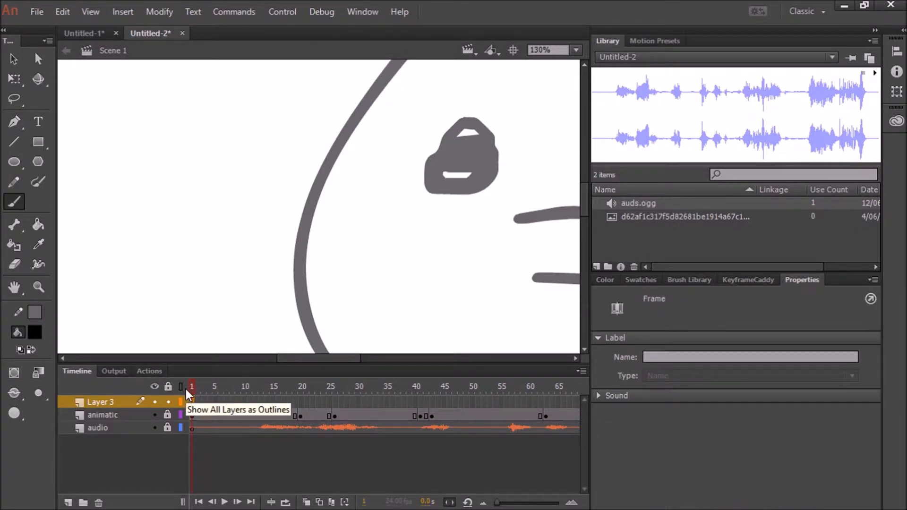
left_click_drag(474, 140, 473, 190)
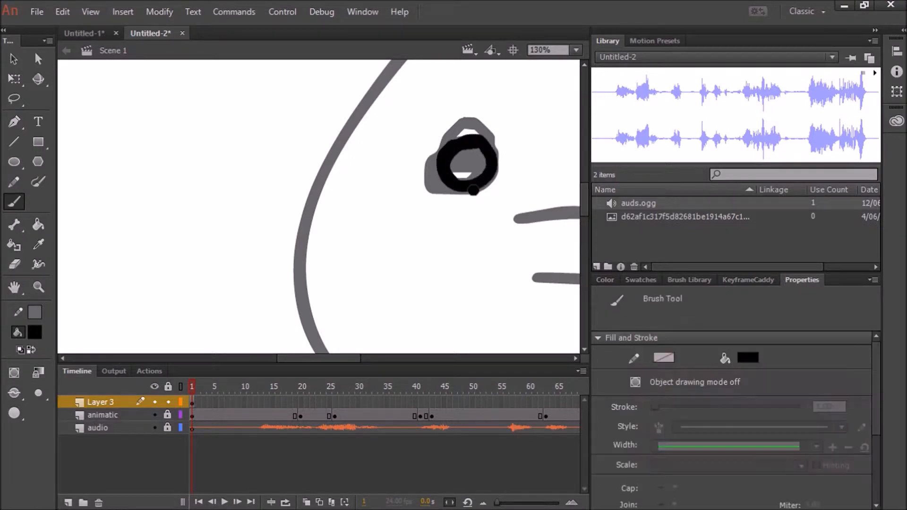
key("ctrl+z")
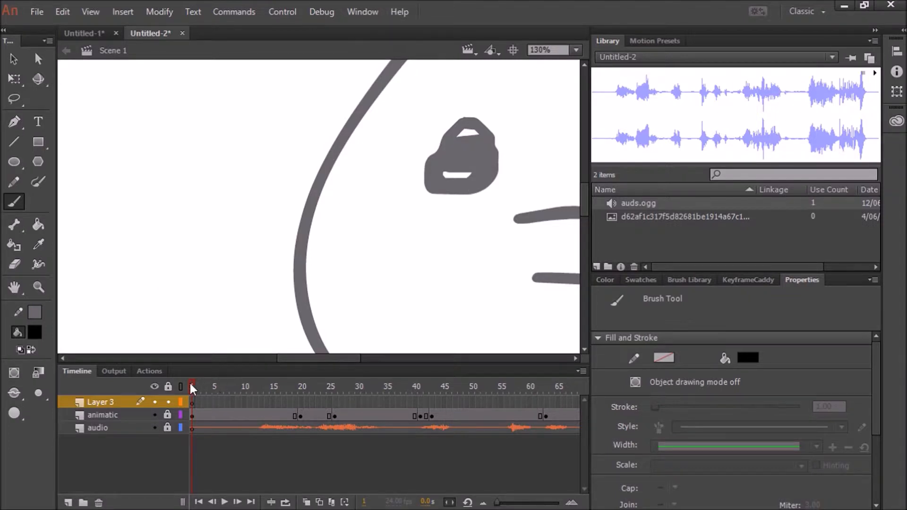
- Select frame 1 of Layer 3 for drawing the outline
mouse_move(192, 388)
left_mouse_down()
mouse_move(310, 395)
mouse_move(178, 401)
left_mouse_up()
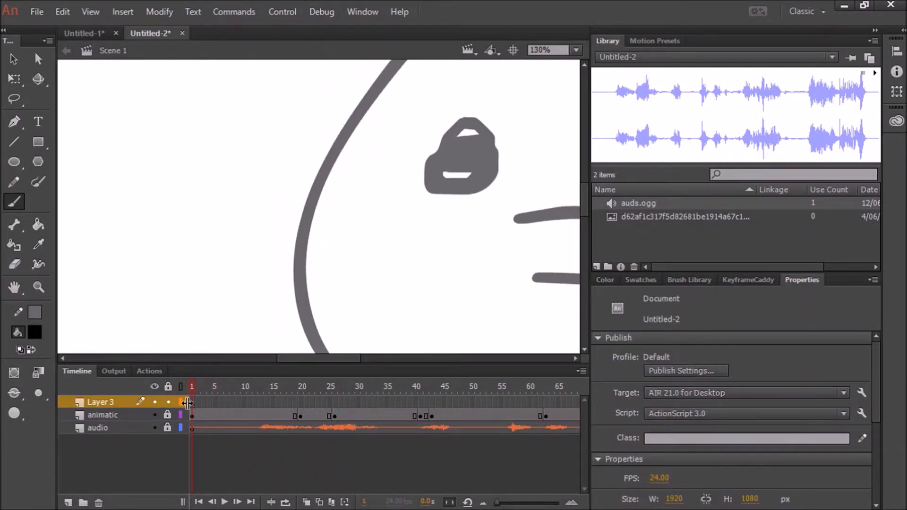
left_click(193, 402)
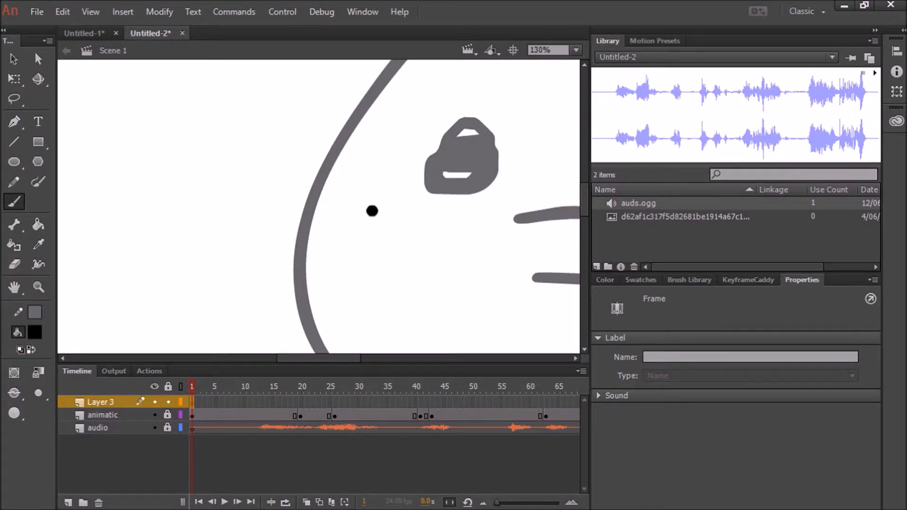
left_click_drag(302, 359, 335, 359)
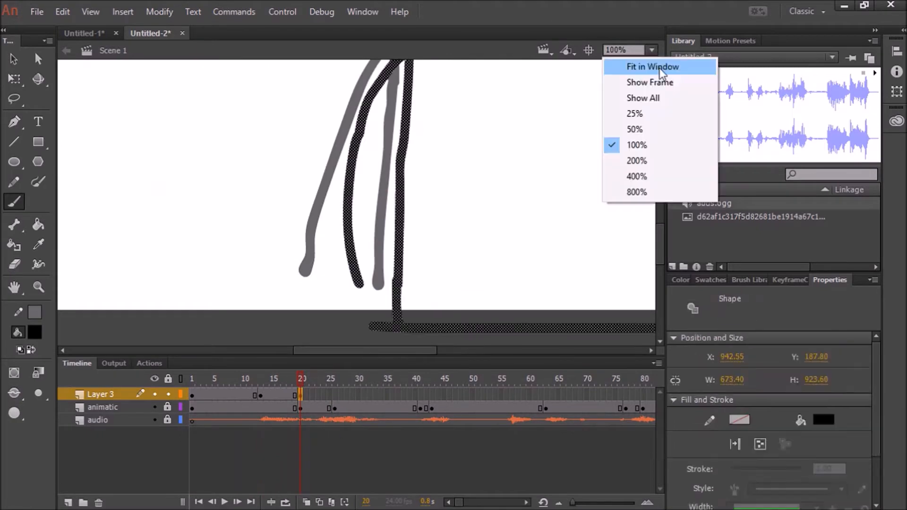
- Hide the animatic layer and play the black outline animation from frame 1
left_click(617, 113)
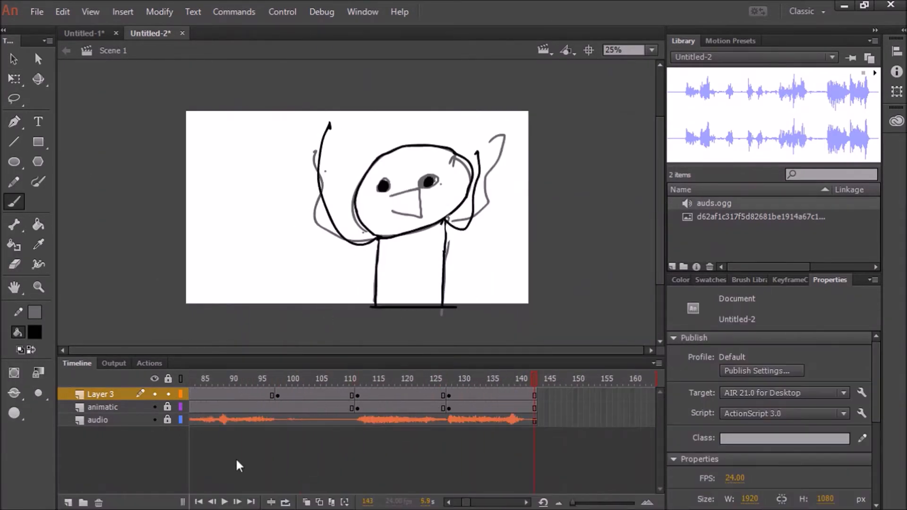
left_click_drag(231, 380, 113, 341)
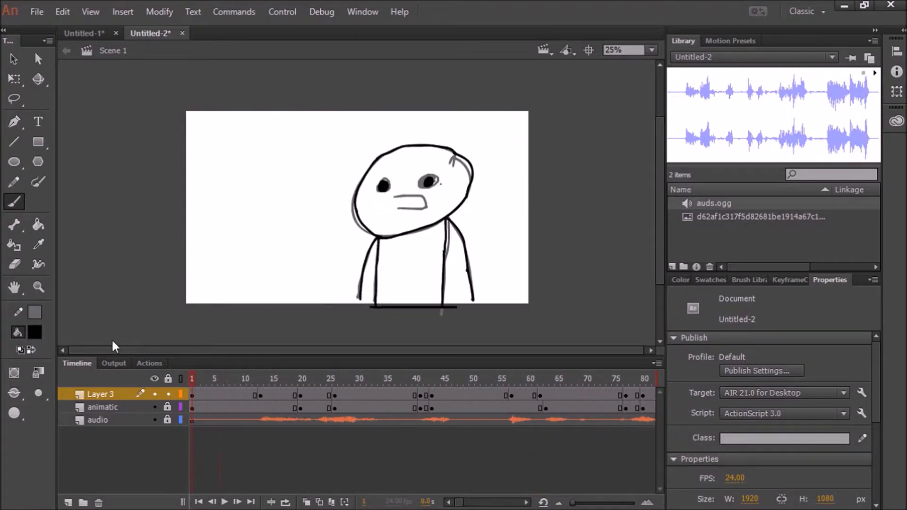
left_click(154, 407)
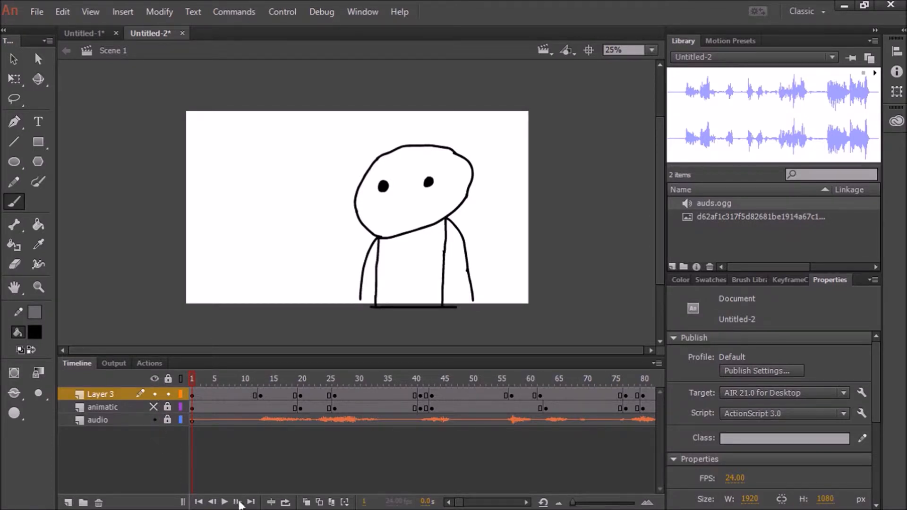
left_click(224, 501)
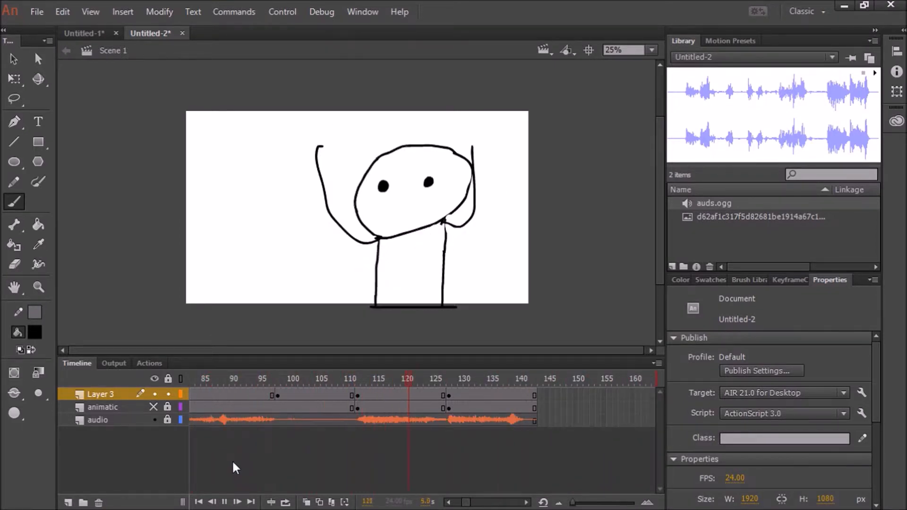
- Brush a black test line below the character in frame 1 and undo it
left_click_drag(208, 373, 387, 378)
left_click_drag(369, 348, 149, 387)
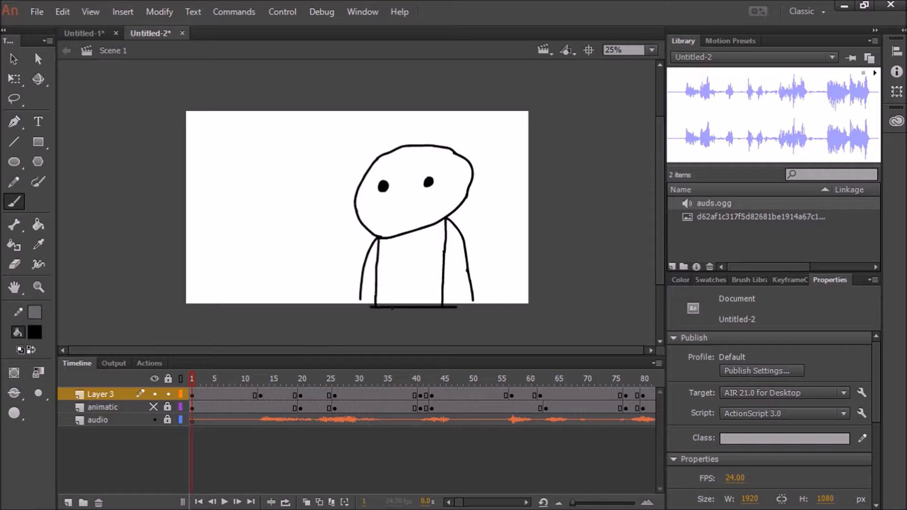
mouse_move(351, 330)
left_mouse_down()
mouse_move(524, 325)
mouse_move(526, 302)
left_mouse_up()
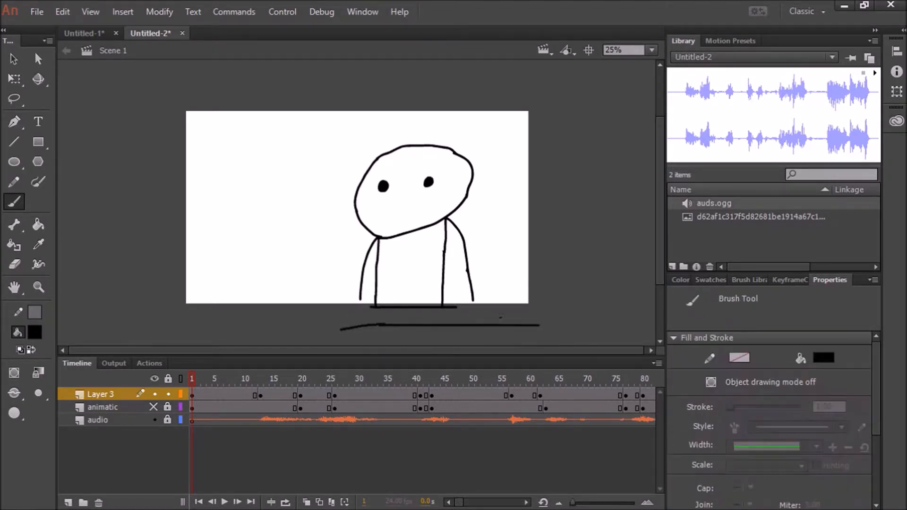
key("ctrl+z")
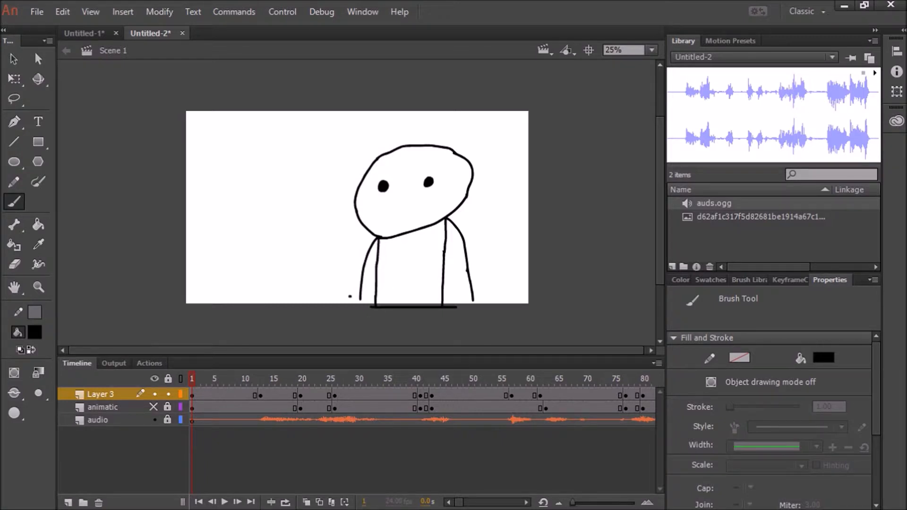
- Rename Layer 3 as "colour and outline"
mouse_move(189, 378)
left_mouse_down()
mouse_move(307, 370)
mouse_move(166, 370)
left_mouse_up()
left_click(120, 394)
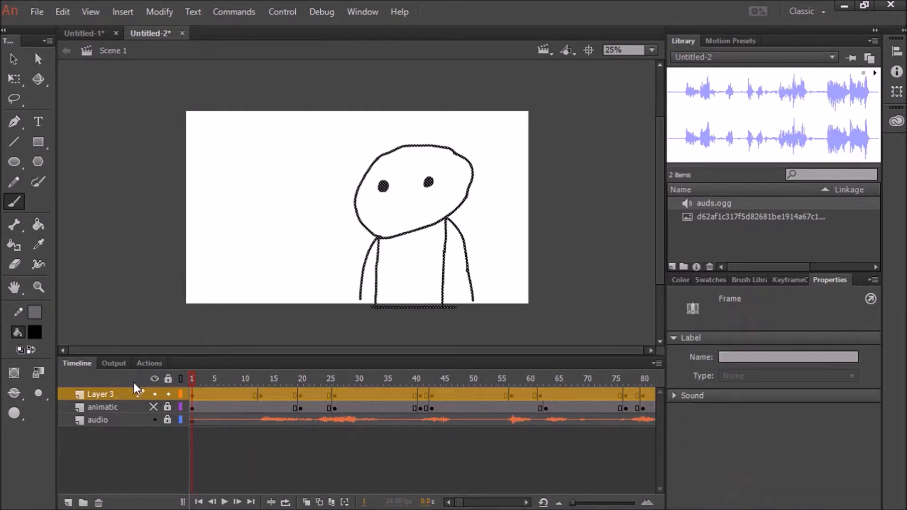
double_click(112, 394)
type("c")
type("olour and")
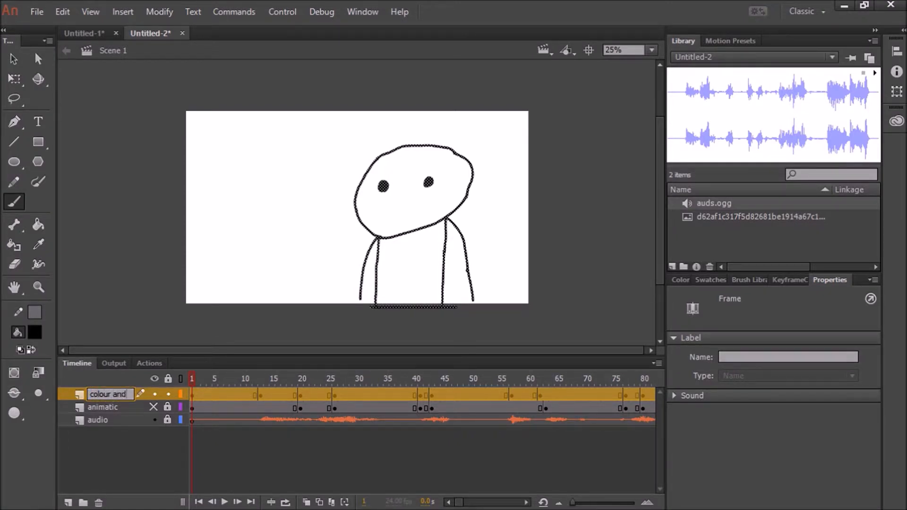
type(" outlin")
type("e")
left_click(143, 450)
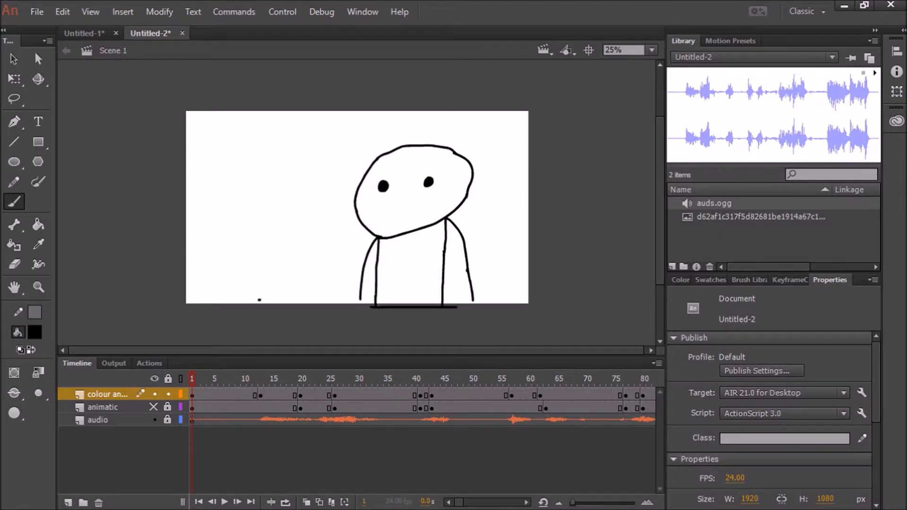
- Set the fill colour to blue and fill the character's body with the Paint Bucket in the first drawing
left_click(261, 303)
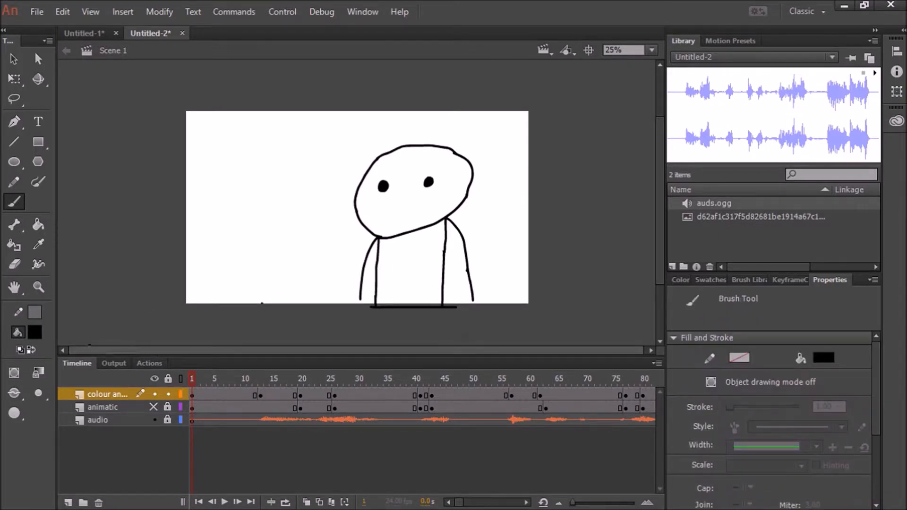
left_click(35, 332)
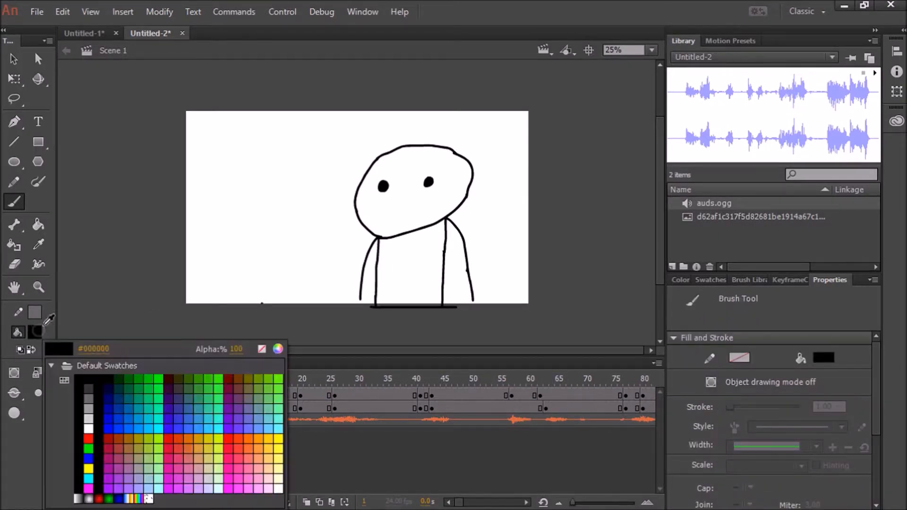
left_click(130, 409)
left_click(214, 396)
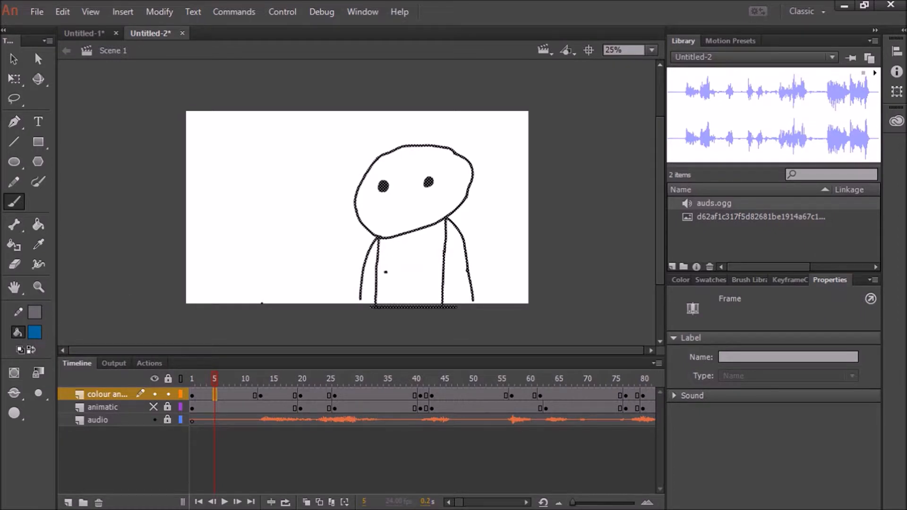
left_click(38, 224)
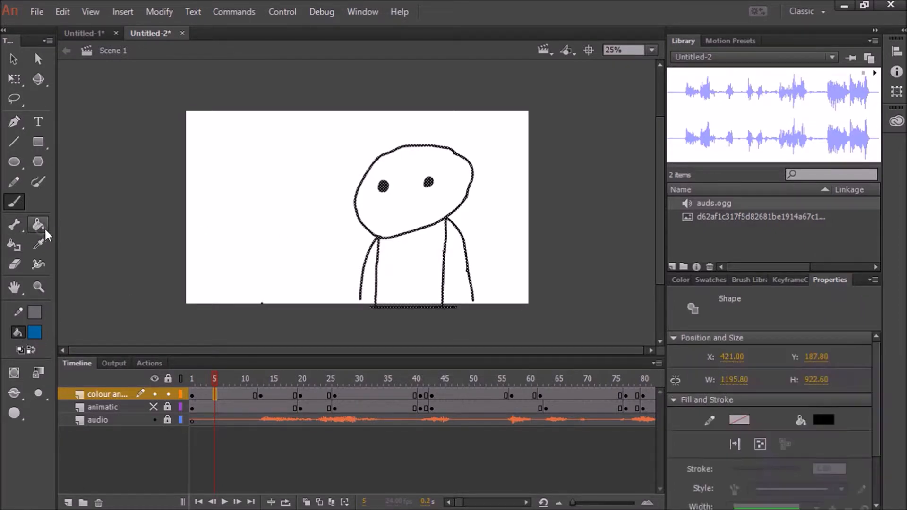
left_click(411, 295)
- Fill the character's body blue in the drawings that start at frames 13 and 20
key("period")
key("period")
key("period")
key("period")
key("period")
key("period")
key("period")
key("period")
key("period")
key("period")
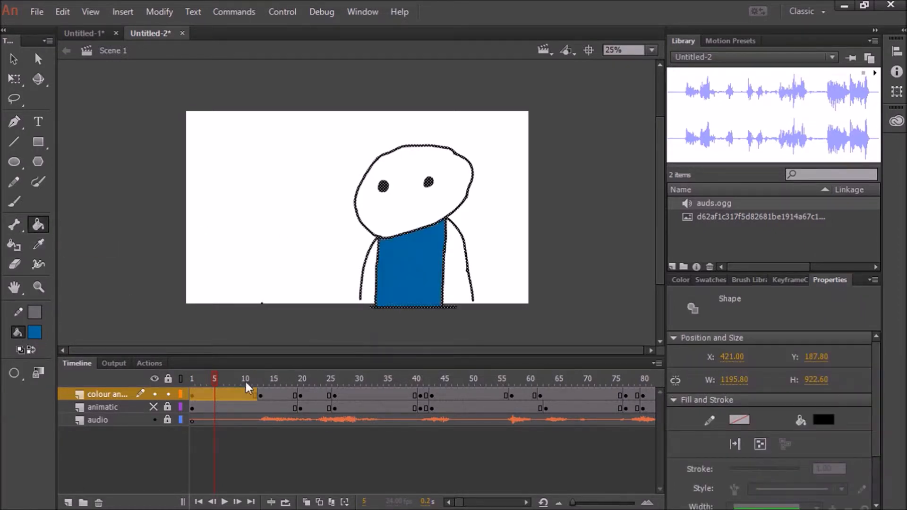
left_click(411, 295)
left_click(318, 384)
left_click(411, 298)
- Fill the character's body blue in the drawings that start at frames 26, 41 and 43
left_click(349, 396)
left_click(410, 303)
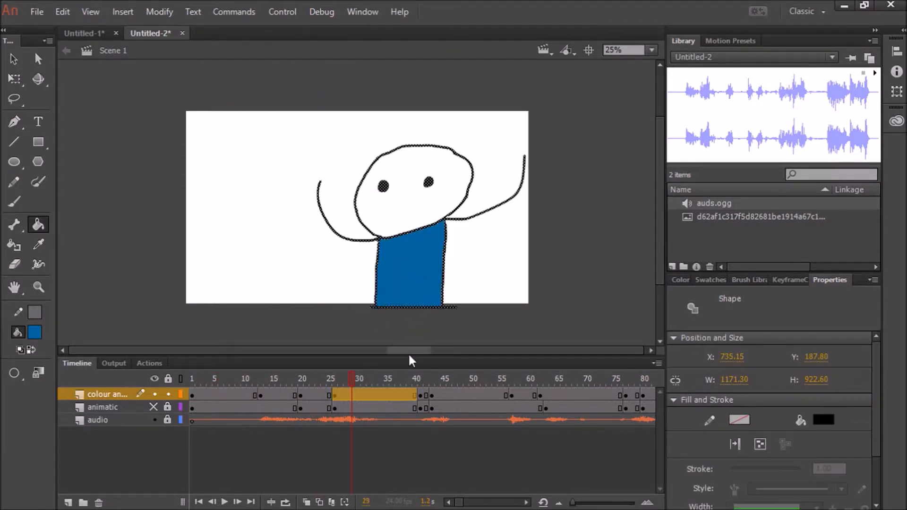
left_click(420, 393)
left_click(411, 273)
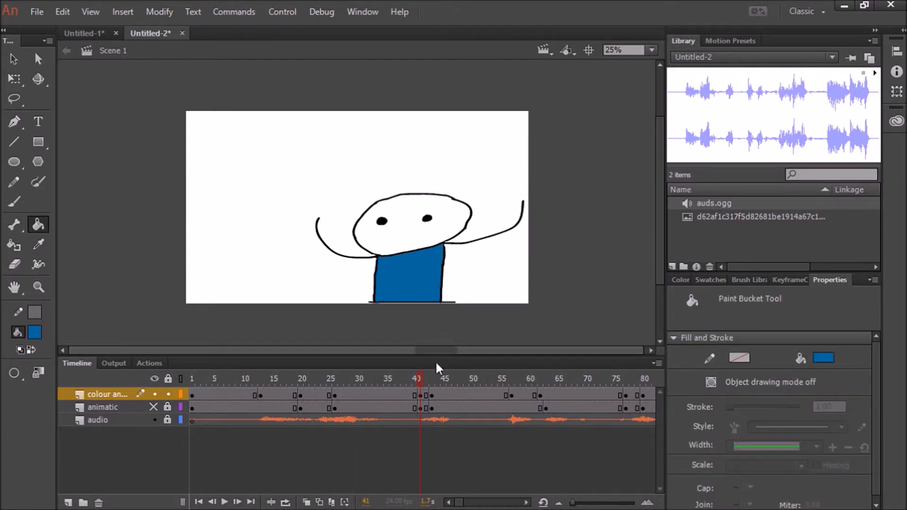
left_click(439, 396)
left_click(399, 264)
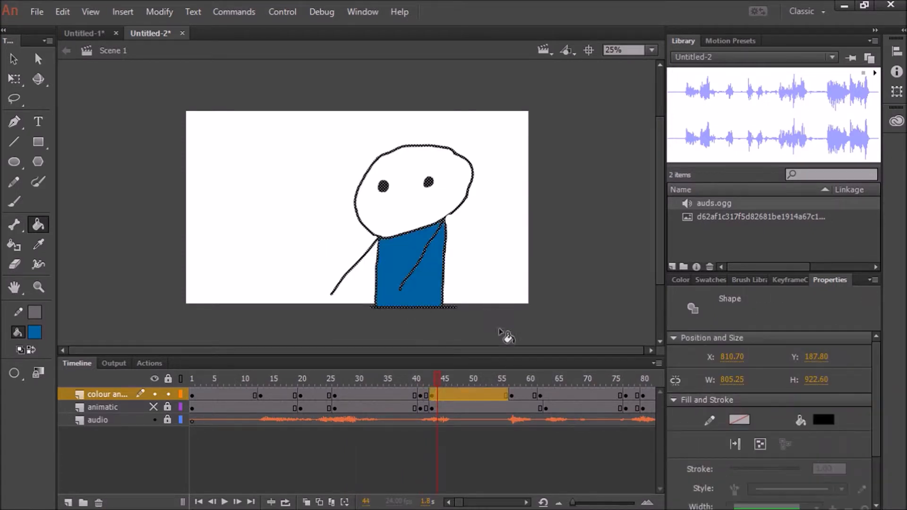
- Scrub through the frames back to frame 1 and check the list of production stages in the Untitled-1 document
mouse_move(517, 378)
left_mouse_down()
mouse_move(156, 374)
mouse_move(623, 358)
mouse_move(234, 360)
mouse_move(151, 369)
left_mouse_up()
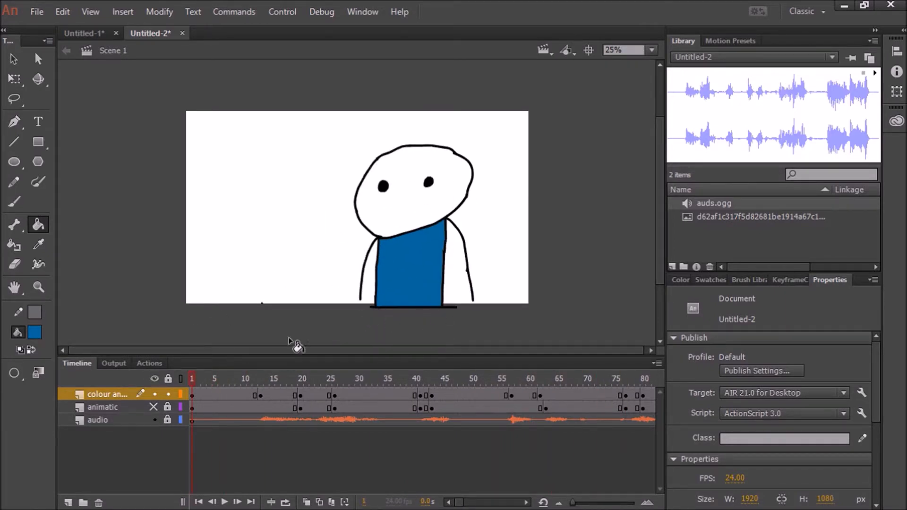
mouse_move(243, 383)
left_mouse_down()
mouse_move(628, 396)
mouse_move(138, 351)
left_mouse_up()
left_click(92, 34)
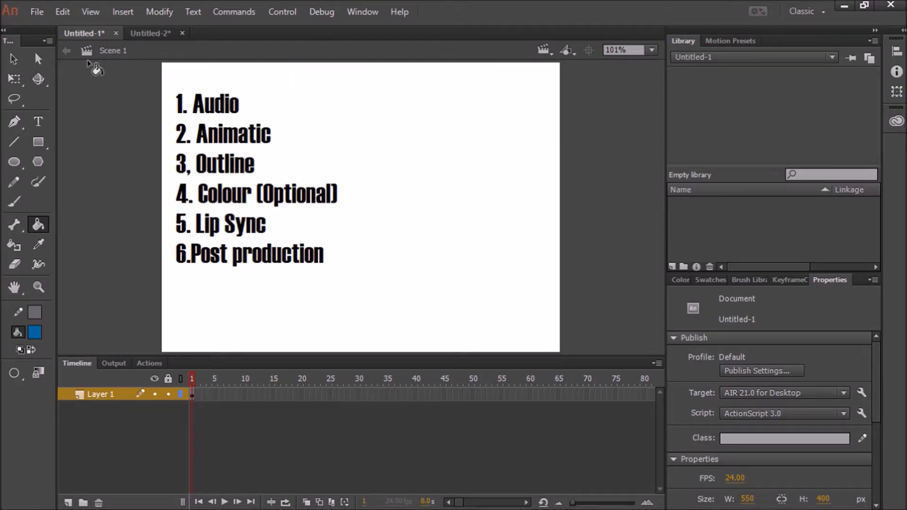
left_click(151, 33)
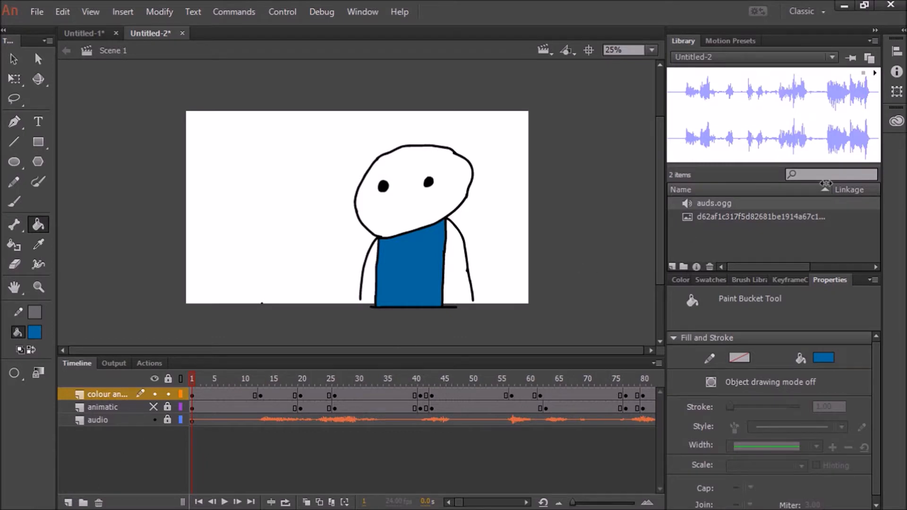
- Place the mouth shape chart from the library on the stage beside the character and enlarge it to about 1215 by 1079 px
left_click(766, 217)
left_click_drag(765, 216, 248, 197)
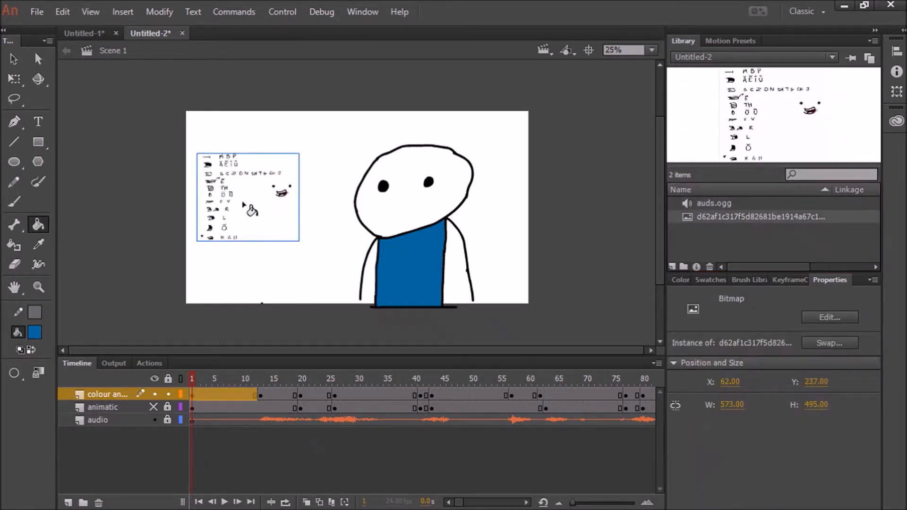
left_click(14, 78)
left_click_drag(299, 242, 356, 292)
left_click_drag(303, 213, 267, 225)
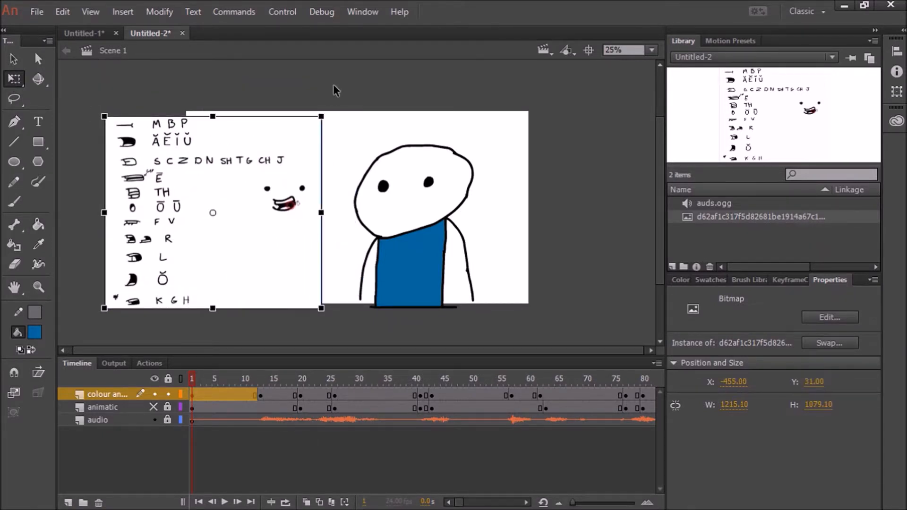
left_click(370, 213)
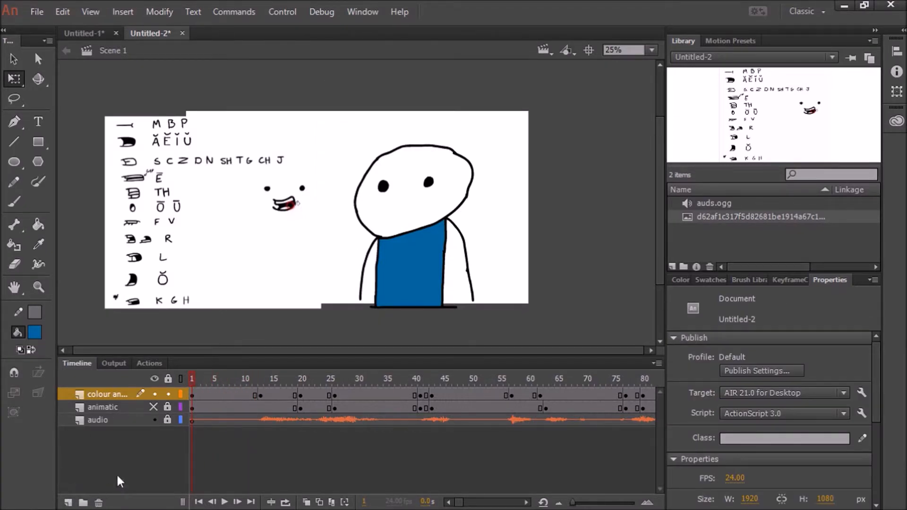
- Add a new layer above the colour and outline layer and name it "lip sync"
left_click(68, 502)
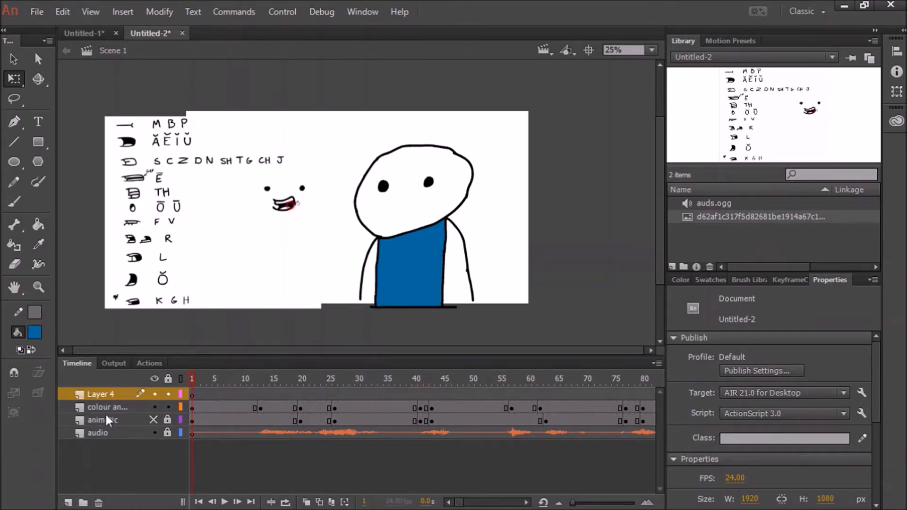
double_click(101, 395)
type("lip sy")
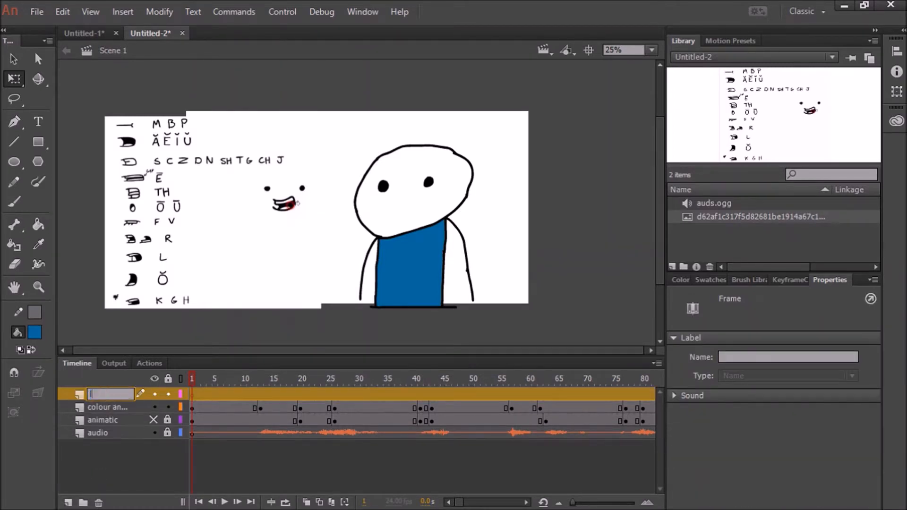
type("nc")
left_click(122, 444)
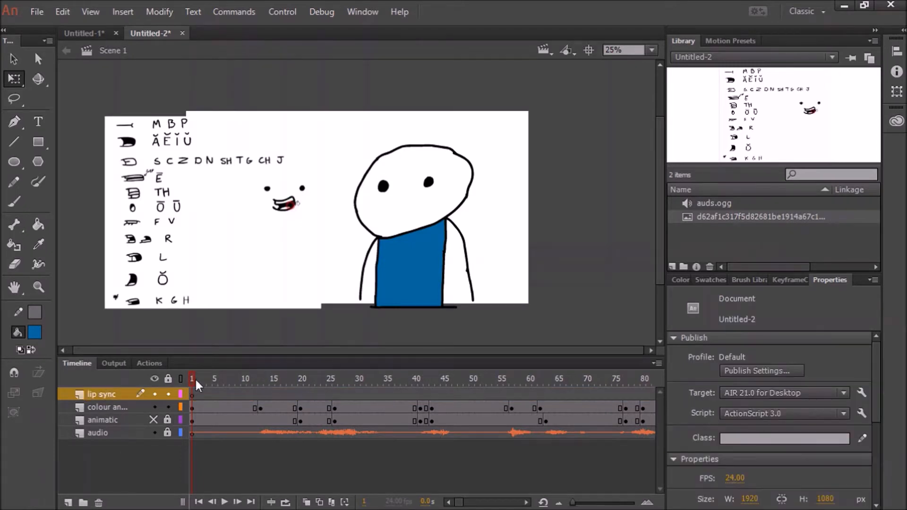
- Remove all frames from the lip sync layer and return to its frame 1
left_click(199, 394)
right_click(201, 394)
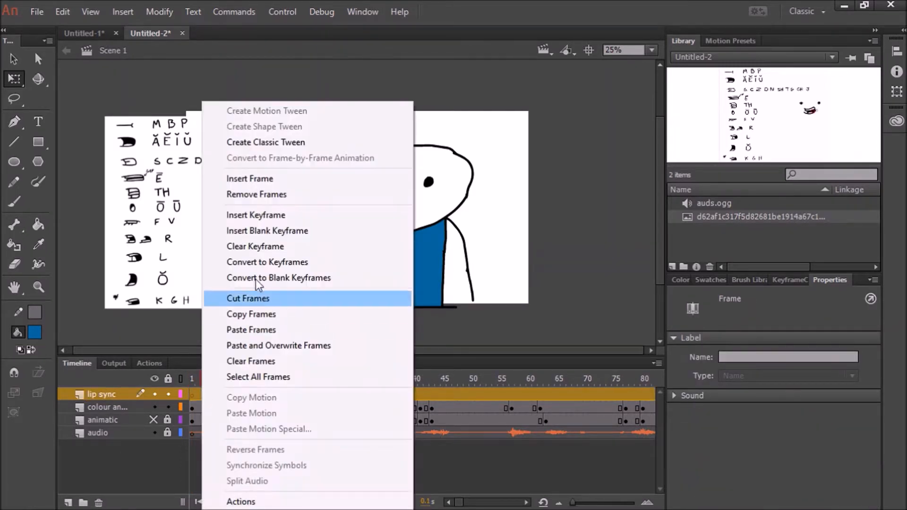
left_click(281, 194)
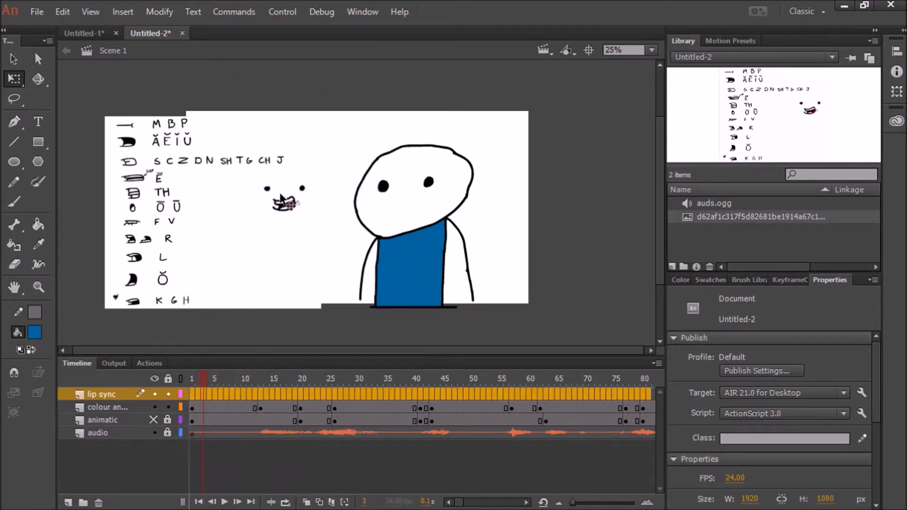
left_click_drag(194, 376, 259, 395)
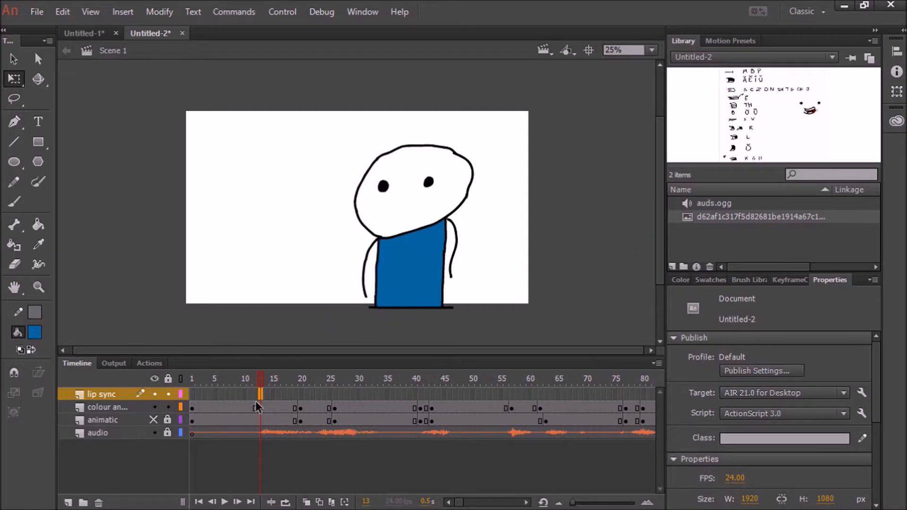
left_click(191, 394)
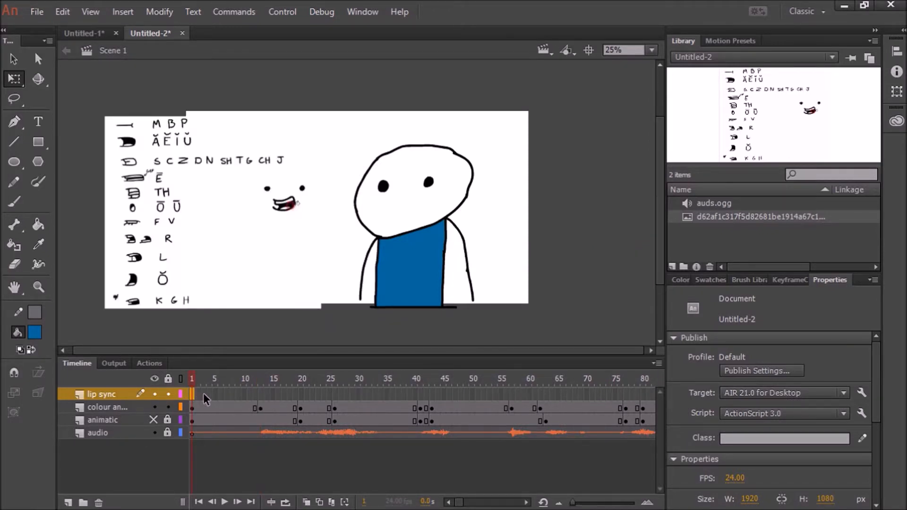
- Delete the mouth chart from the colour and outline layer and place it again, enlarged beside the character, on a new layer
left_click(234, 208)
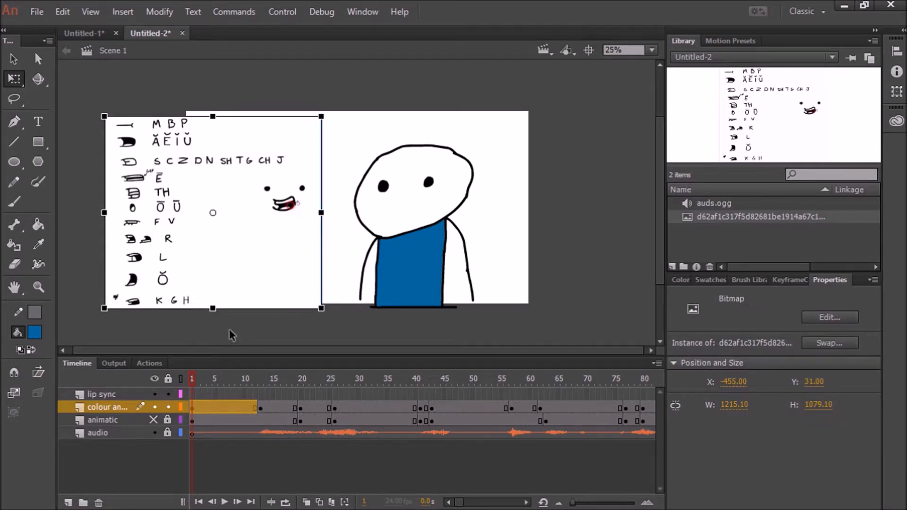
key("Delete")
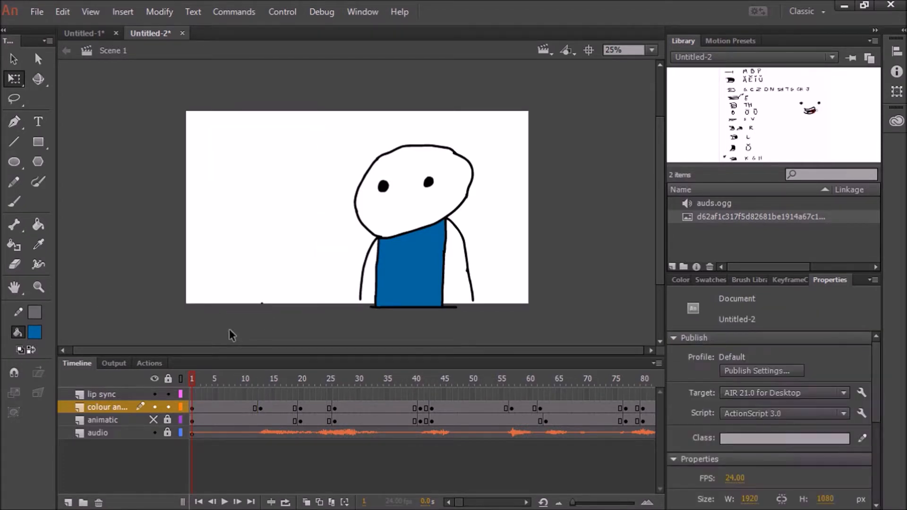
left_click(68, 502)
left_click_drag(775, 220, 194, 186)
left_click_drag(245, 229, 321, 298)
left_click_drag(272, 248, 273, 252)
- Insert blank keyframes at frames 1 and 13 of the lip sync layer and select frame 9 between them
left_click(192, 393)
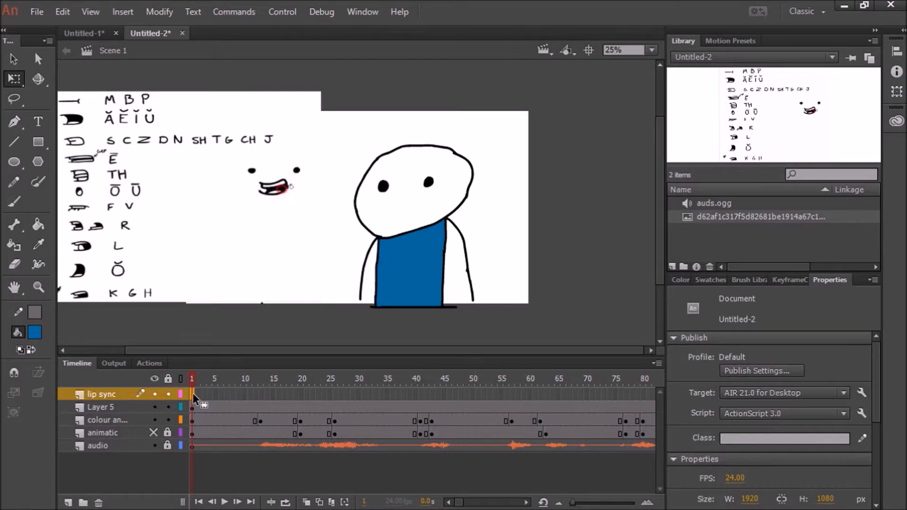
left_click(237, 394)
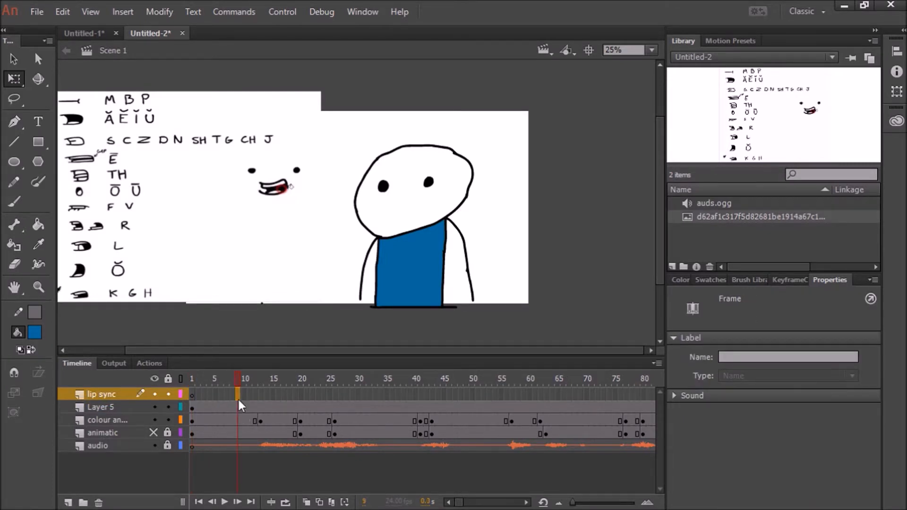
left_click(265, 405)
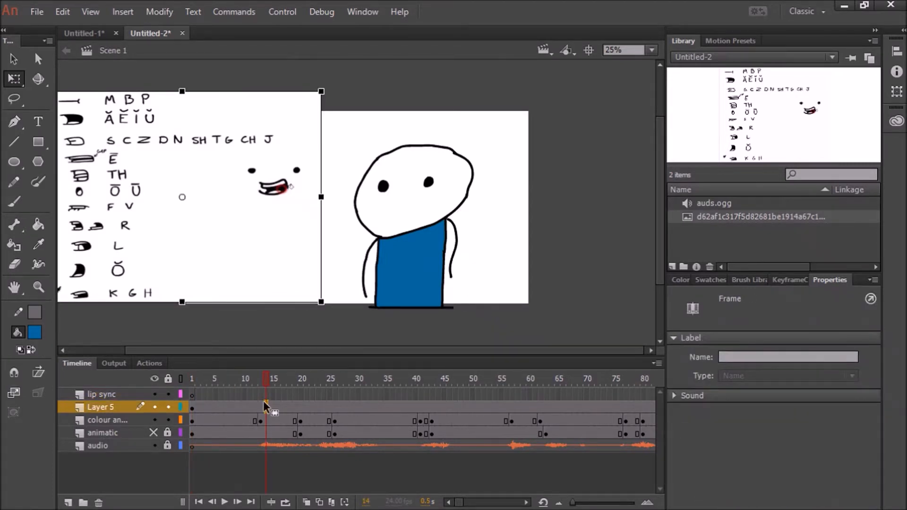
left_click(260, 394)
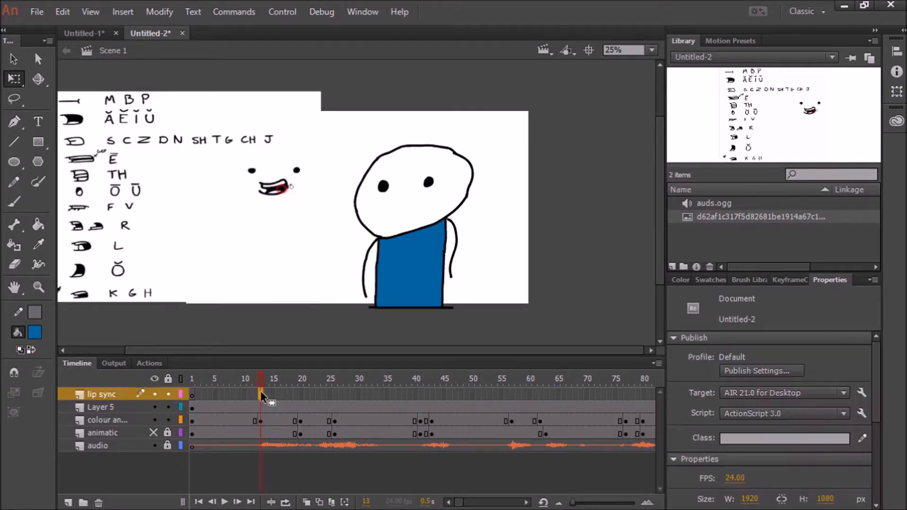
left_click(260, 393)
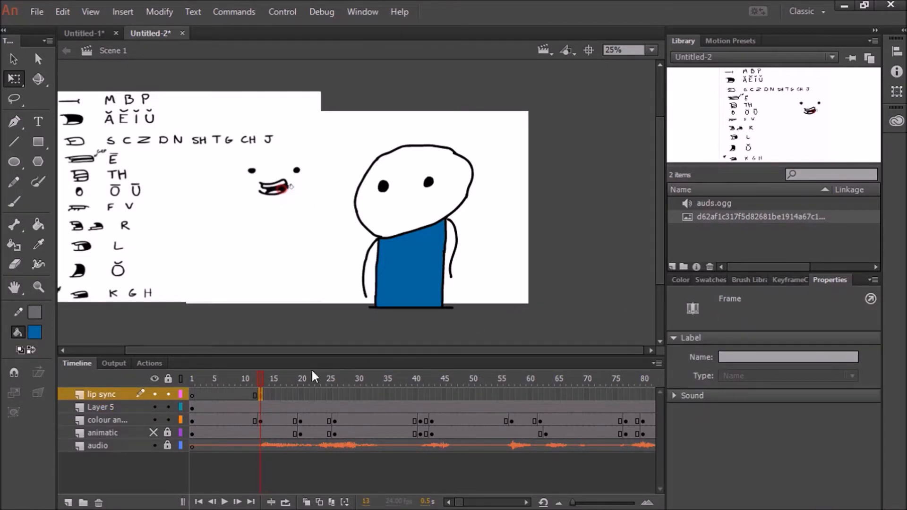
left_click(238, 393)
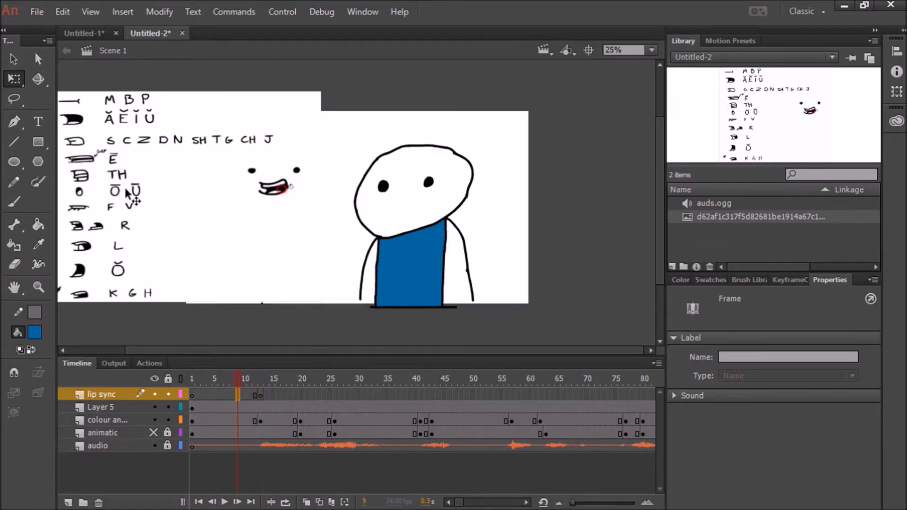
- Set the fill colour to black and brush a short, nearly straight closed mouth on the lip sync layer's first keyframe
left_click(35, 332)
left_click(92, 374)
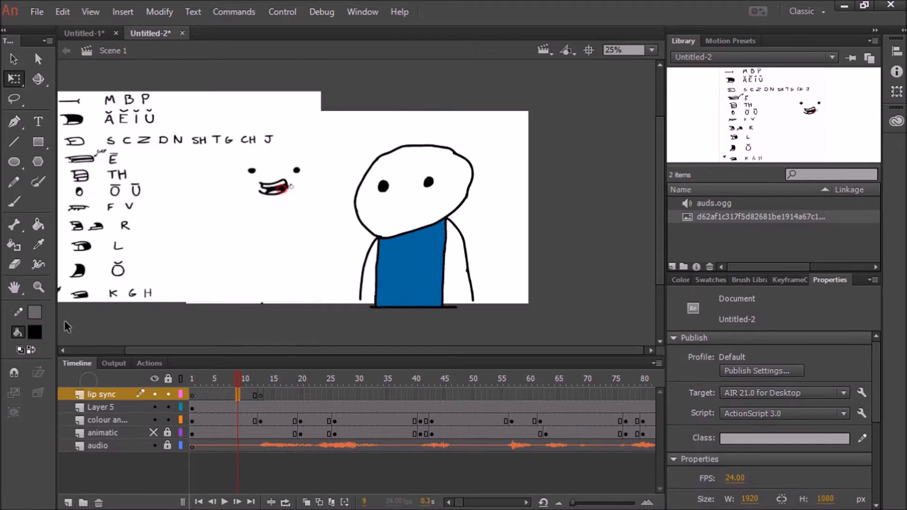
left_click(17, 204)
left_click_drag(384, 201, 428, 215)
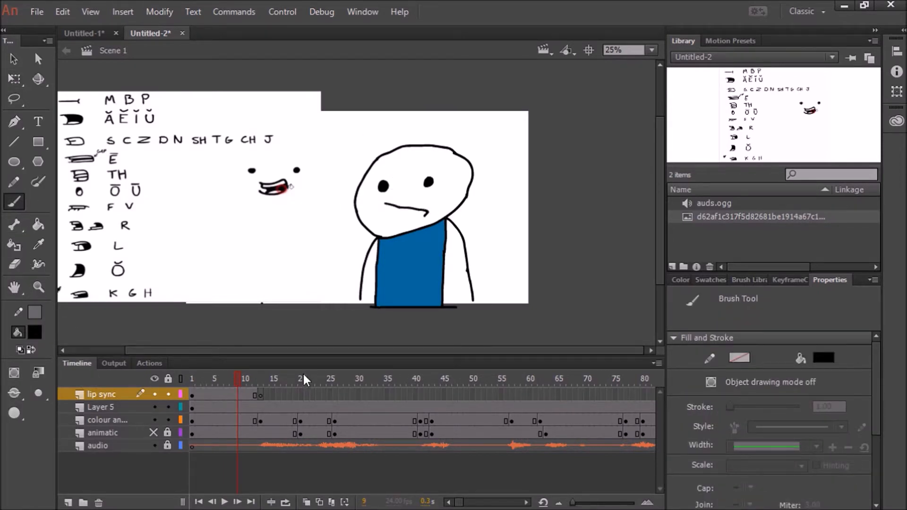
key("ctrl+z")
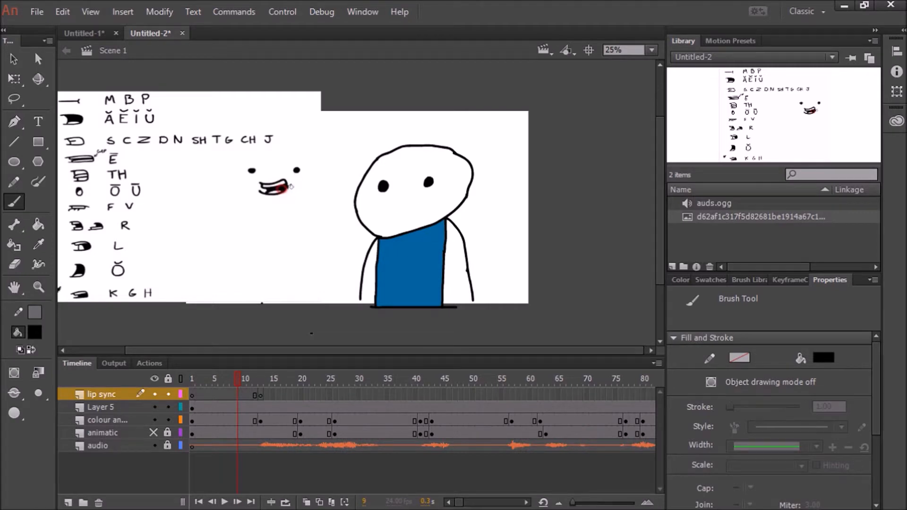
left_click_drag(396, 202, 419, 202)
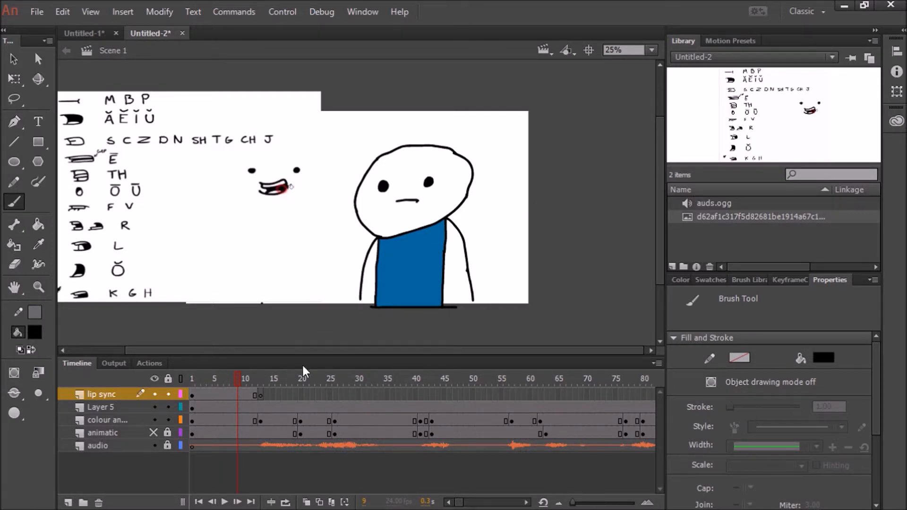
- Extend the lip sync layer to frame 15 and brush an open mouth with a filled black interior on the frame 13 keyframe
left_click(261, 394)
mouse_move(274, 374)
left_mouse_down()
mouse_move(263, 377)
mouse_move(293, 384)
mouse_move(263, 385)
mouse_move(271, 383)
left_mouse_up()
left_click(278, 394)
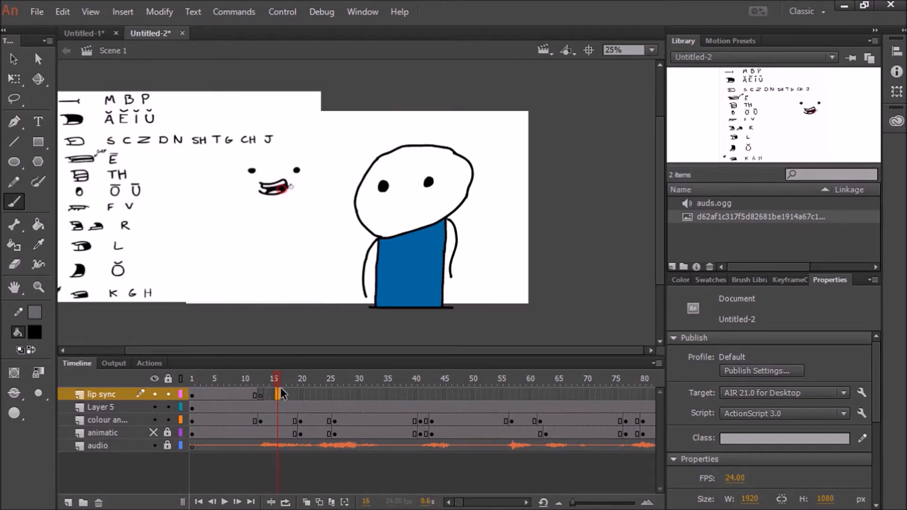
left_click(274, 394)
key("F5")
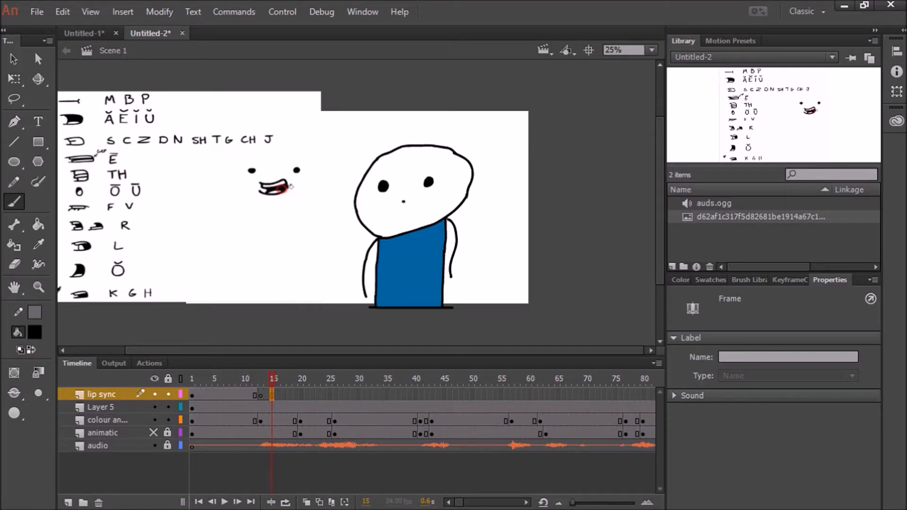
mouse_move(397, 199)
left_mouse_down()
mouse_move(418, 197)
mouse_move(422, 208)
mouse_move(401, 212)
mouse_move(418, 200)
left_mouse_up()
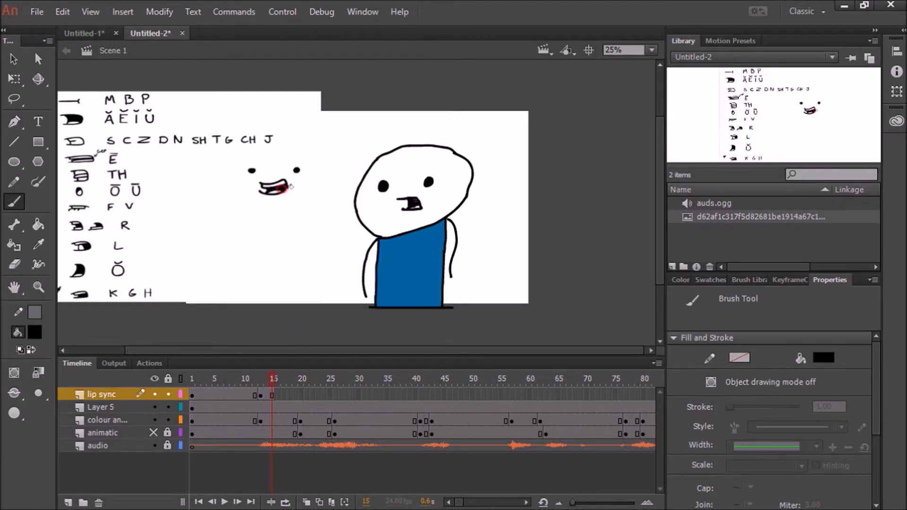
left_click(788, 282)
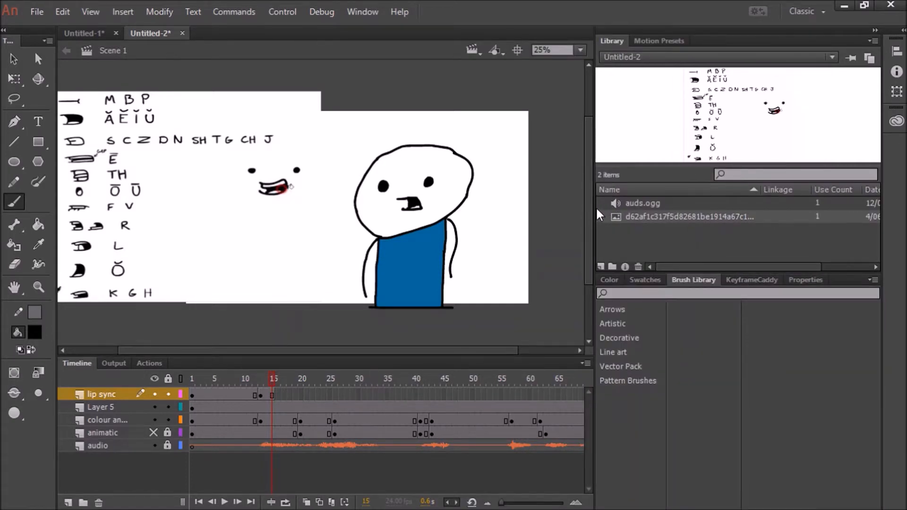
left_click(737, 283)
left_click(625, 252)
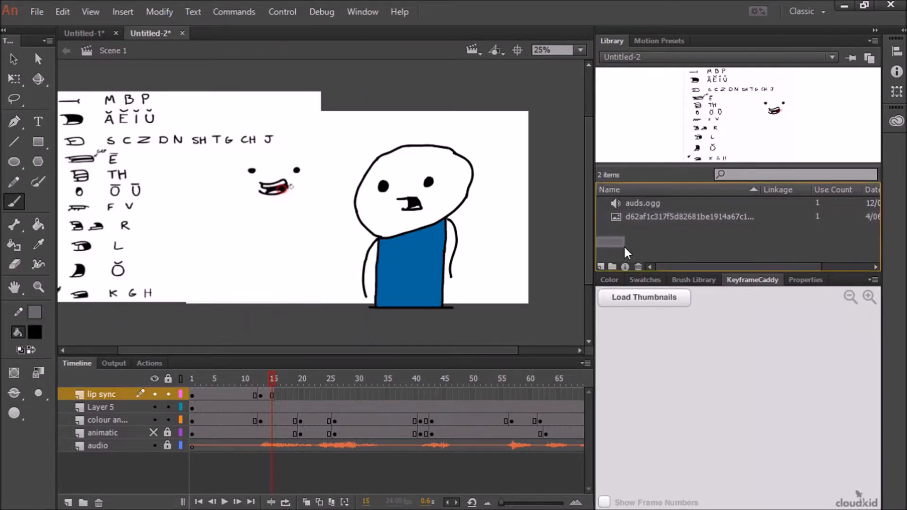
left_click_drag(594, 241, 675, 242)
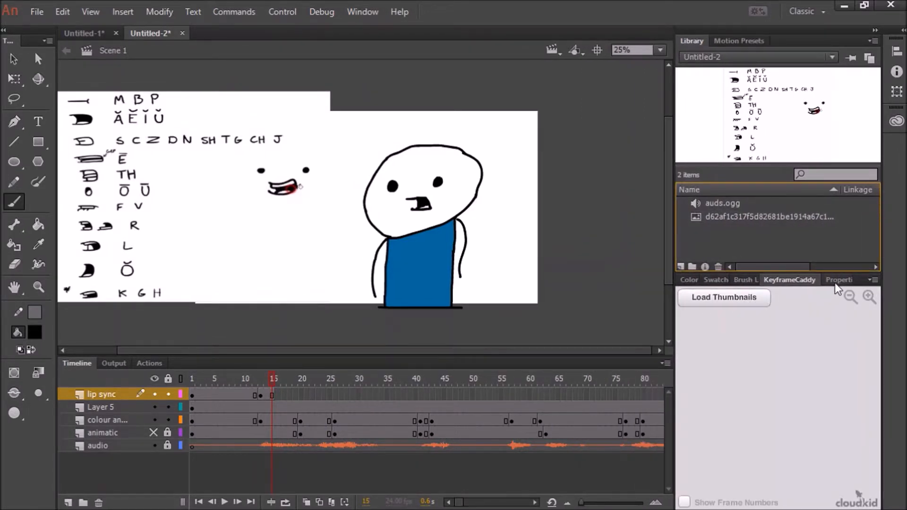
left_click(835, 282)
- Add a blank keyframe at frame 16 of the lip sync layer and brush a closed mouth with a curled end
mouse_move(271, 376)
left_mouse_down()
mouse_move(214, 372)
mouse_move(305, 372)
mouse_move(267, 367)
mouse_move(276, 369)
left_mouse_up()
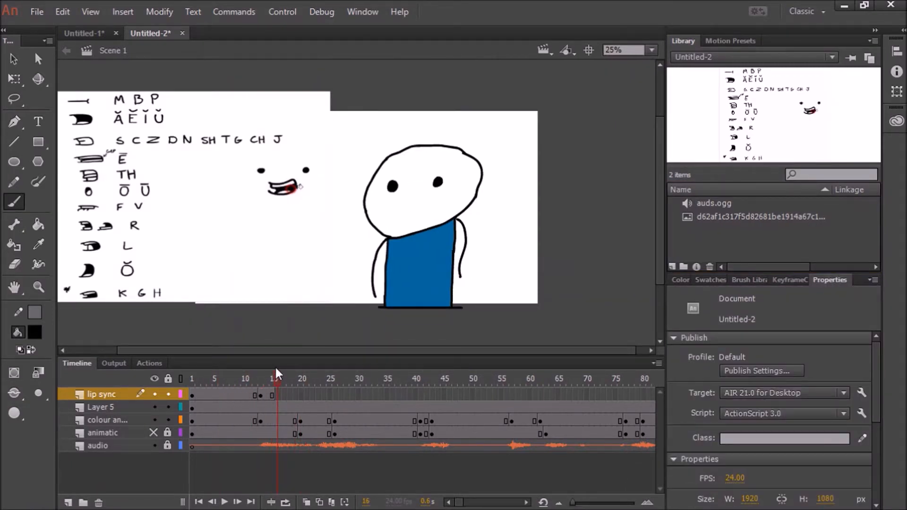
left_click(281, 394)
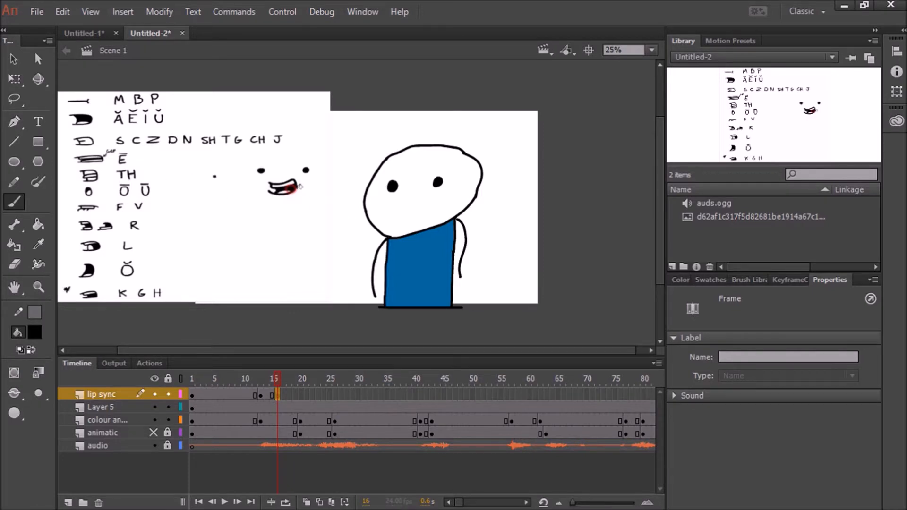
mouse_move(399, 208)
left_mouse_down()
mouse_move(427, 199)
mouse_move(428, 209)
left_mouse_up()
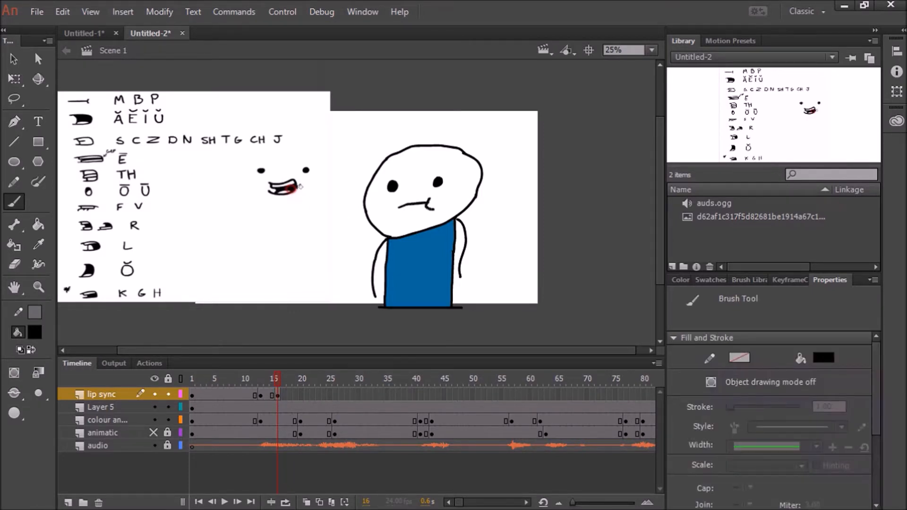
- Insert a keyframe at frame 15 of the lip sync layer and stretch its mouth wider and flatter, about 332 by 32 px
mouse_move(274, 378)
left_mouse_down()
mouse_move(250, 376)
mouse_move(287, 381)
mouse_move(239, 376)
mouse_move(300, 382)
mouse_move(213, 393)
left_mouse_up()
left_click(224, 502)
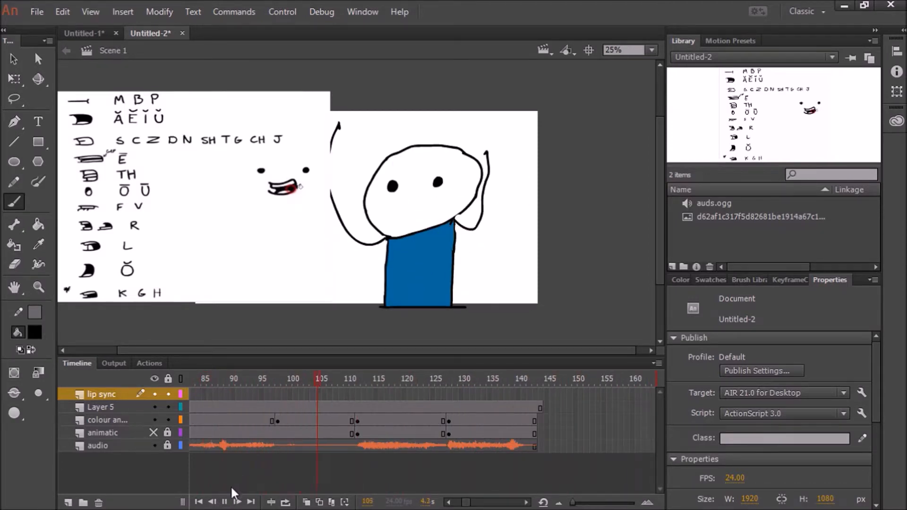
left_click(225, 504)
mouse_move(252, 384)
left_mouse_down()
mouse_move(158, 394)
mouse_move(240, 374)
mouse_move(268, 381)
left_mouse_up()
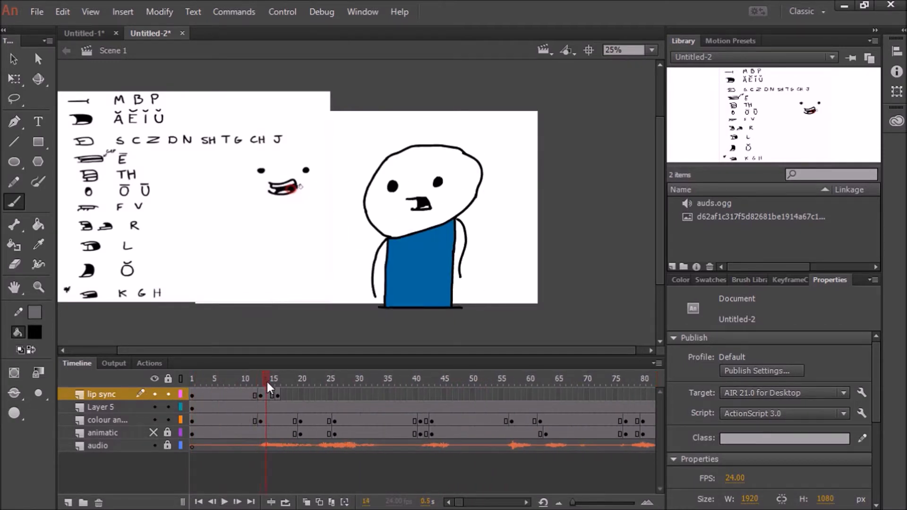
left_click(272, 395)
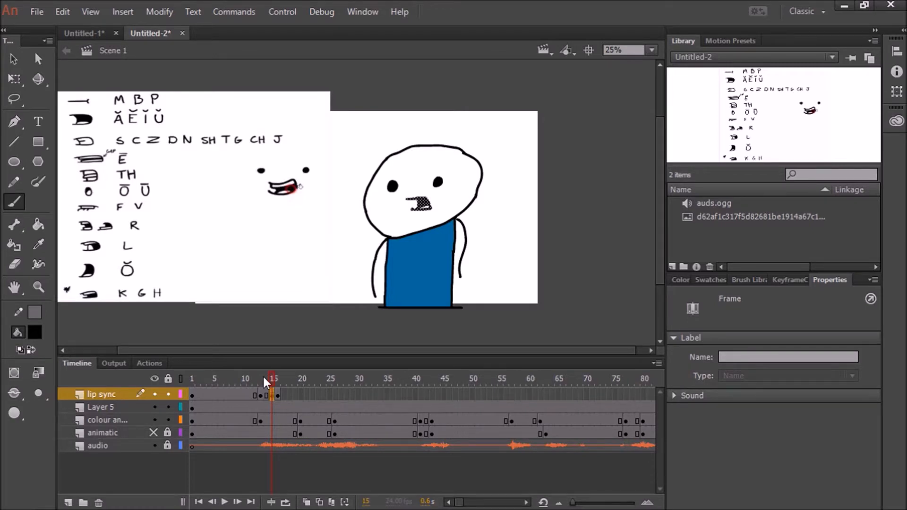
left_click(15, 79)
left_click_drag(431, 215, 451, 209)
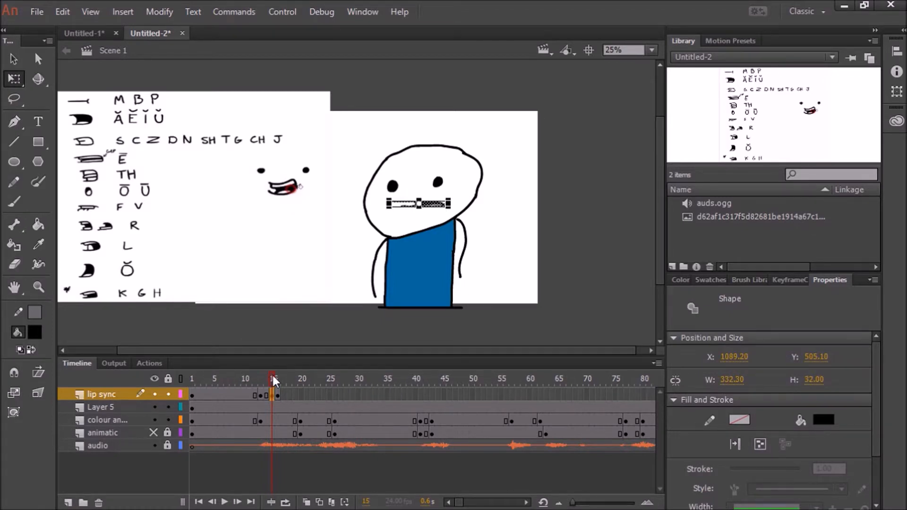
- Extend the curled closed mouth on the lip sync layer through frame 17
mouse_move(271, 373)
left_mouse_down()
mouse_move(250, 375)
mouse_move(301, 377)
mouse_move(244, 379)
mouse_move(282, 376)
left_mouse_up()
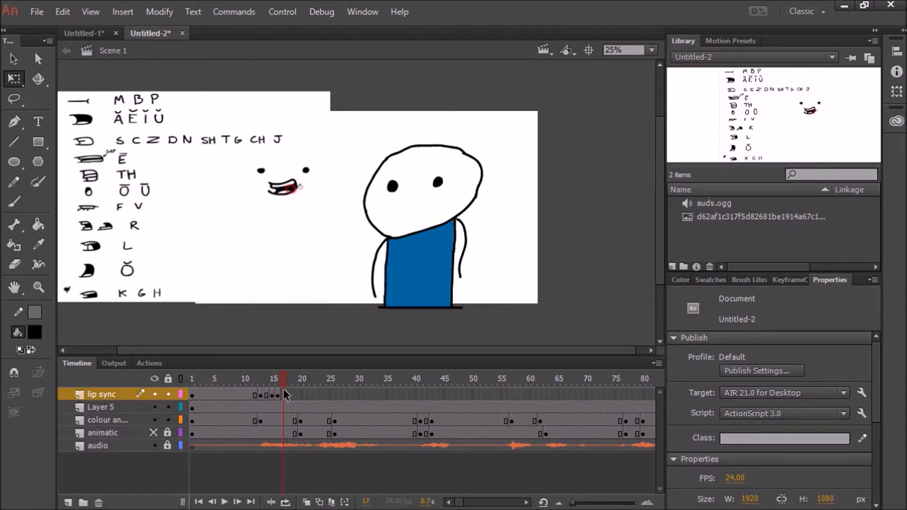
left_click(282, 390)
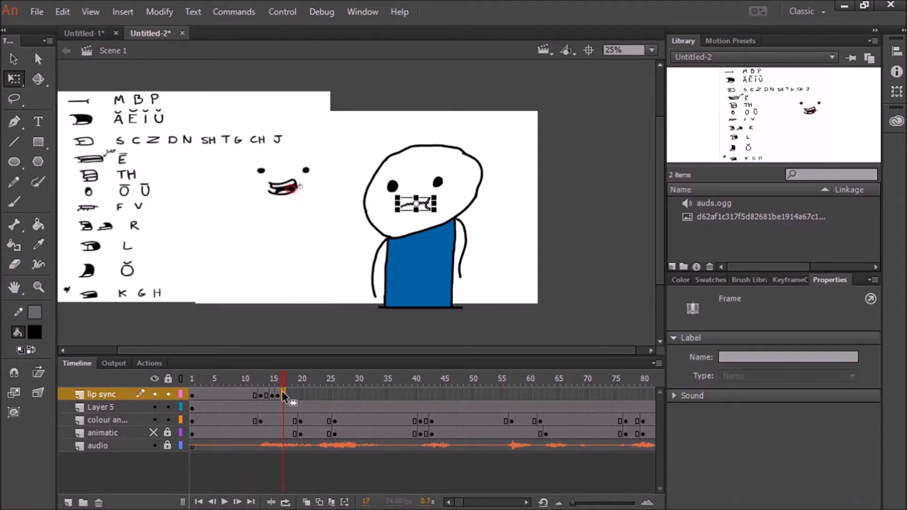
left_click(265, 378)
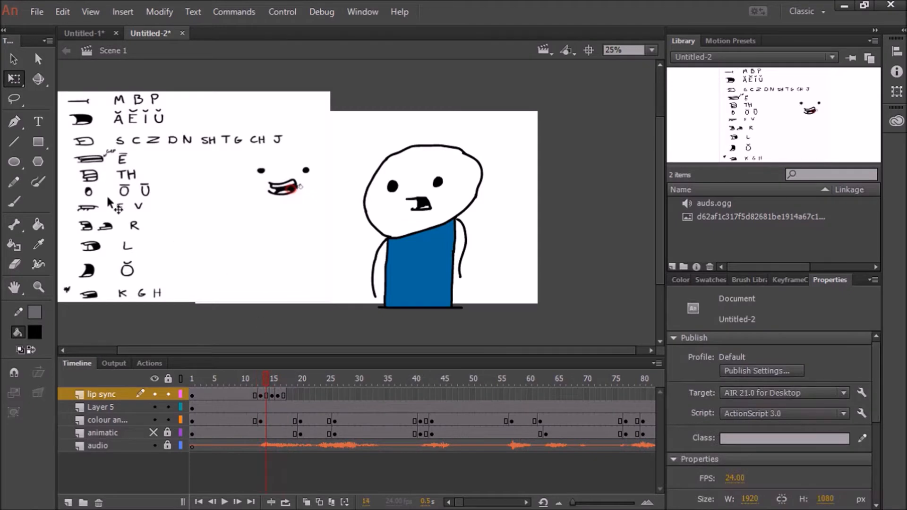
left_click(15, 202)
mouse_move(276, 382)
left_mouse_down()
mouse_move(249, 375)
mouse_move(303, 379)
mouse_move(253, 369)
mouse_move(296, 372)
mouse_move(284, 370)
left_mouse_up()
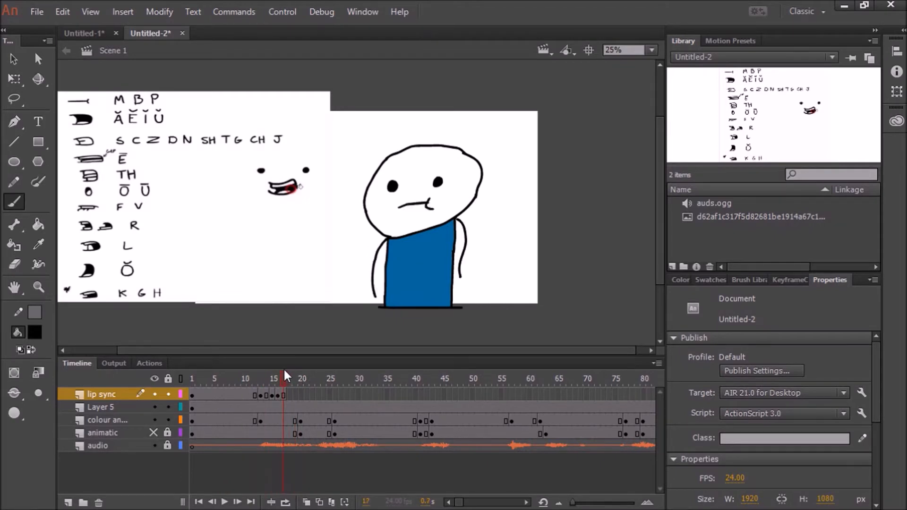
- Insert a keyframe at frame 18 of the lip sync layer and delete the mouth copied into it
left_click(289, 394)
key("F6")
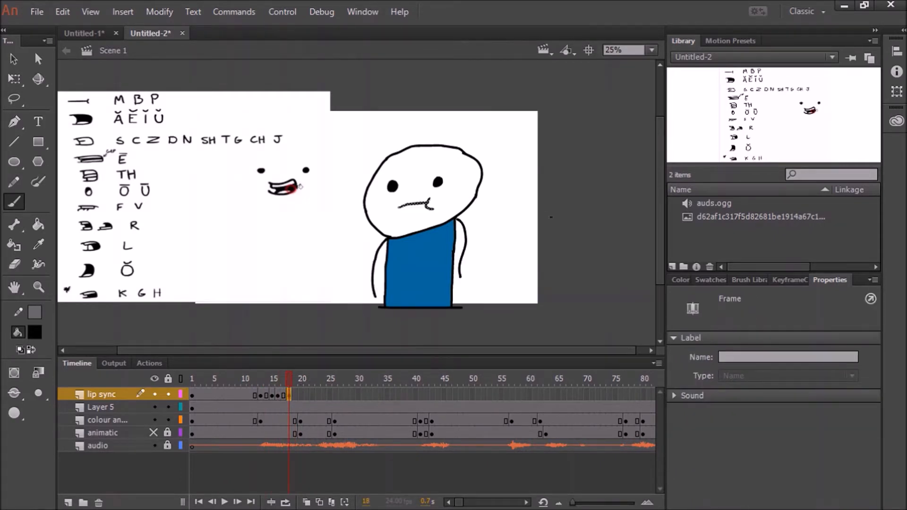
left_click(18, 81)
left_click(413, 204)
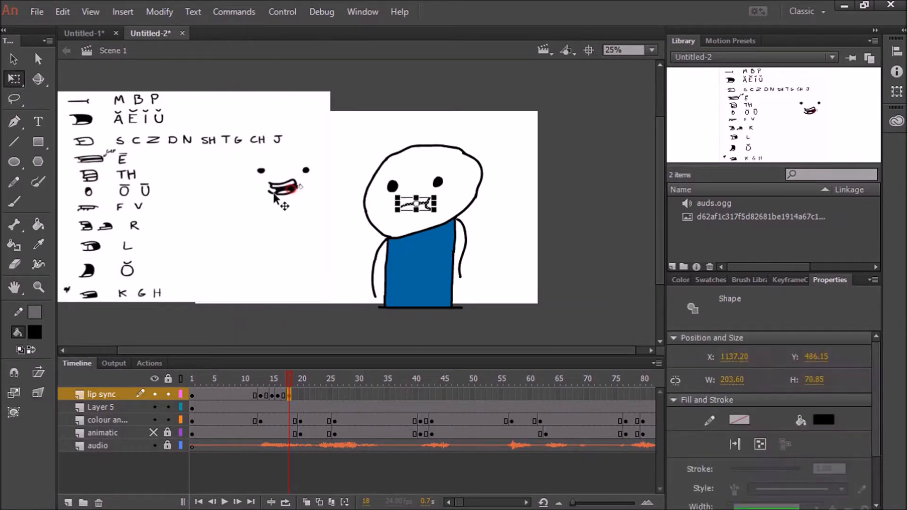
key("Delete")
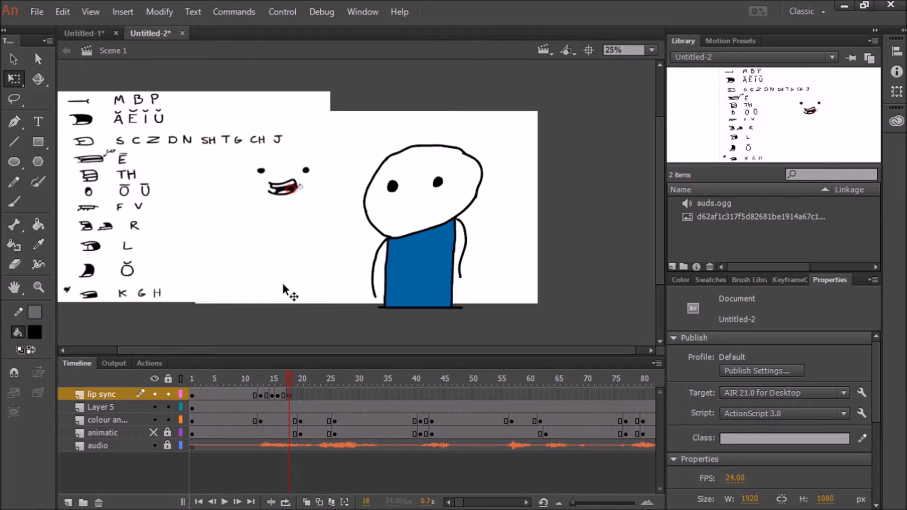
- Brush a wide open mouth with a black interior and a tongue shape on frame 18 of the lip sync layer
left_click(11, 203)
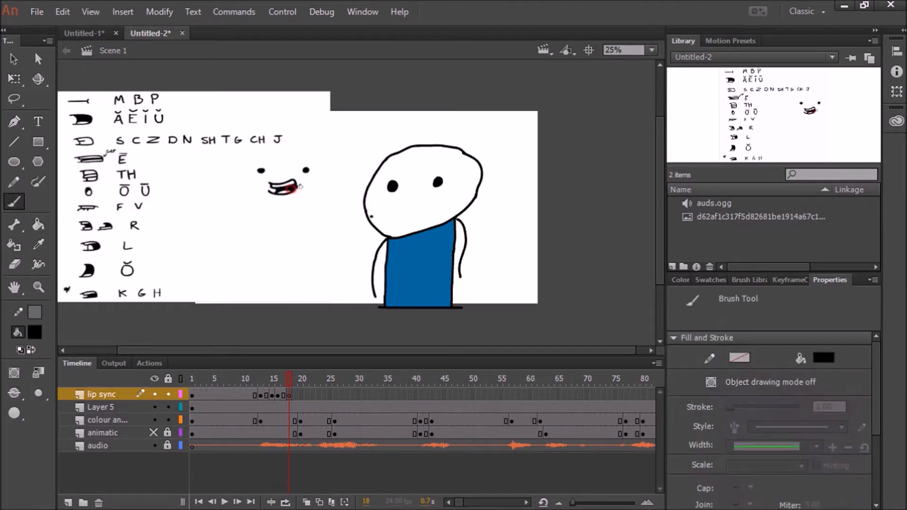
mouse_move(402, 199)
left_mouse_down()
mouse_move(426, 197)
mouse_move(436, 210)
mouse_move(403, 211)
left_mouse_up()
left_click_drag(413, 210, 435, 205)
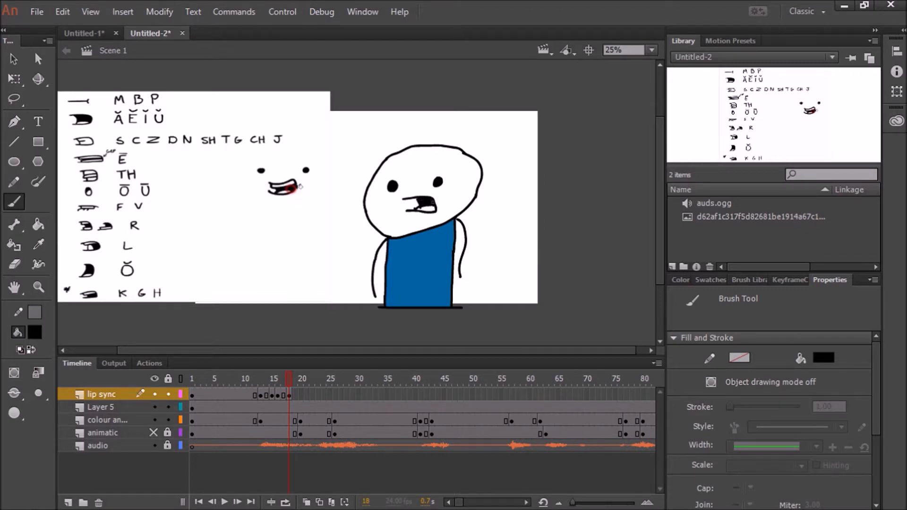
- Hold the frame 18 mouth through frame 19 and insert a keyframe with the same mouth at frame 20
mouse_move(283, 378)
left_mouse_down()
mouse_move(254, 380)
mouse_move(290, 390)
mouse_move(300, 387)
mouse_move(263, 387)
mouse_move(366, 384)
mouse_move(288, 388)
left_mouse_up()
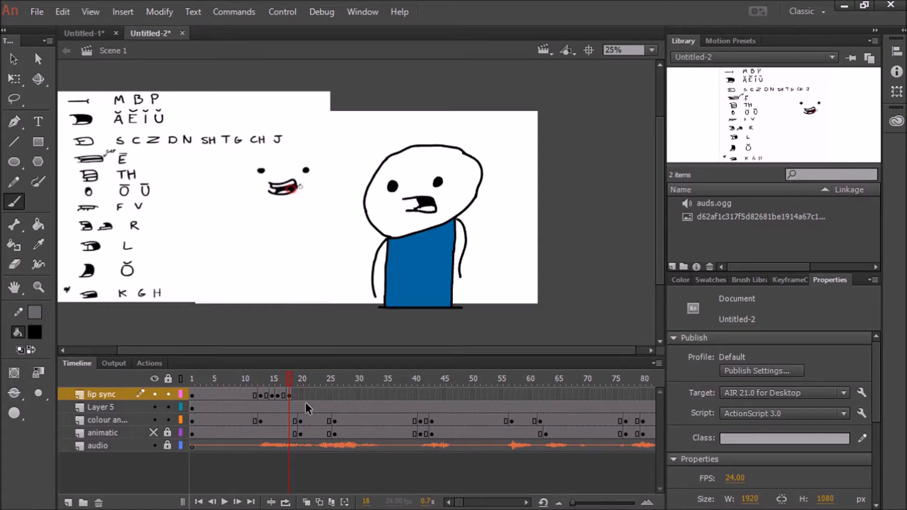
key("period")
key("period")
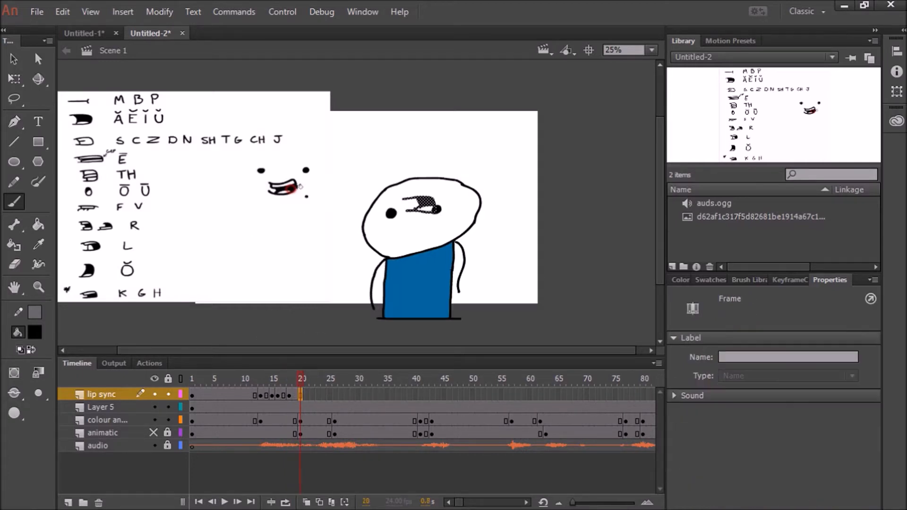
mouse_move(286, 376)
left_mouse_down()
mouse_move(303, 373)
mouse_move(285, 373)
mouse_move(301, 381)
left_mouse_up()
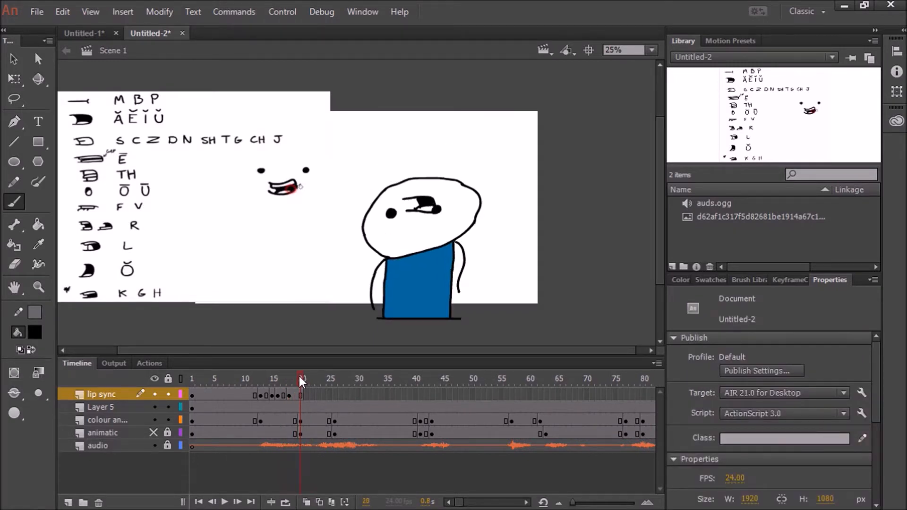
left_click(300, 395)
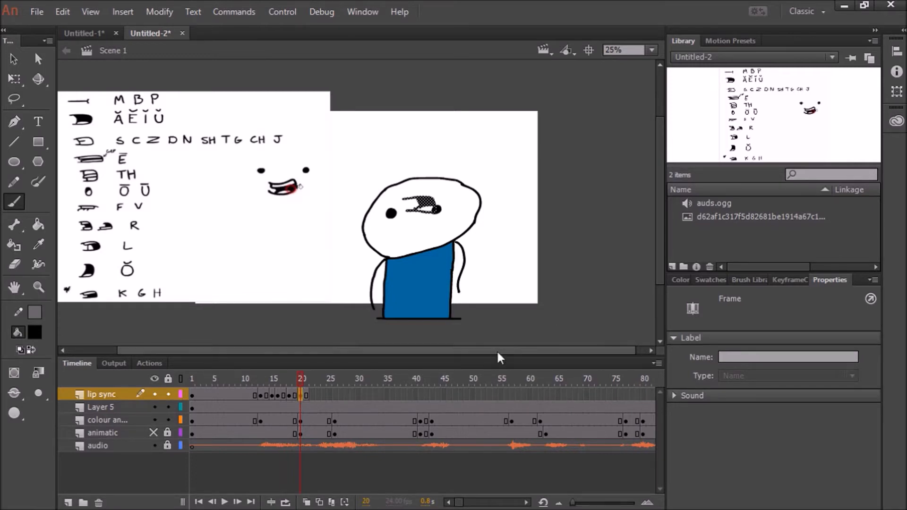
- Extend the frame 20 mouth through frame 25 and place the following lip sync keyframe at frame 26
left_click(327, 395)
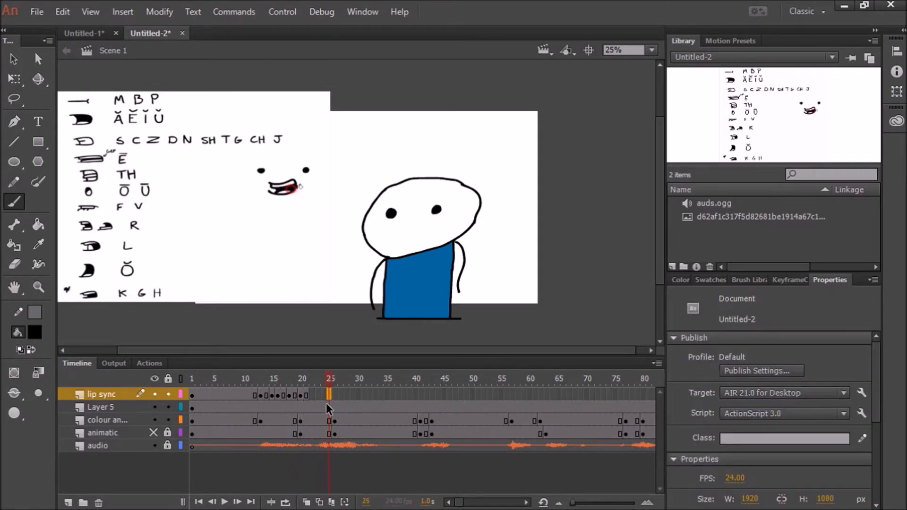
key("F6")
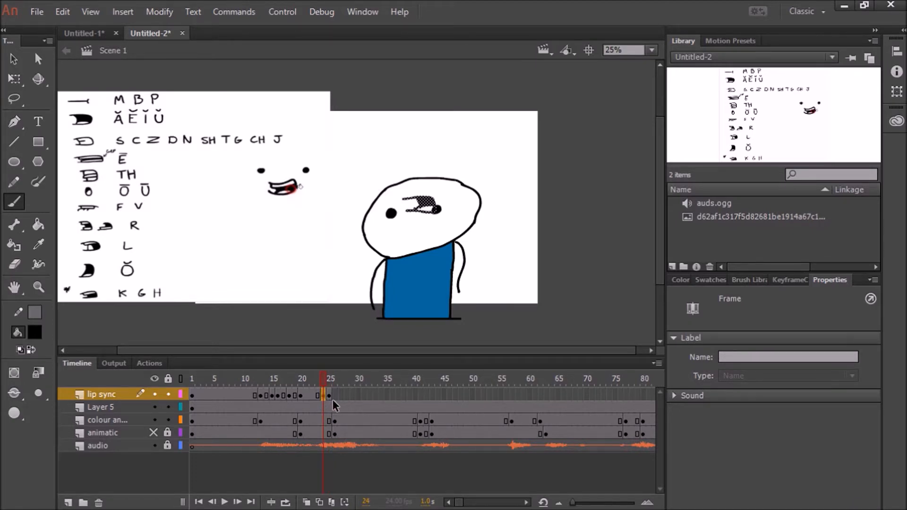
key("ctrl+z")
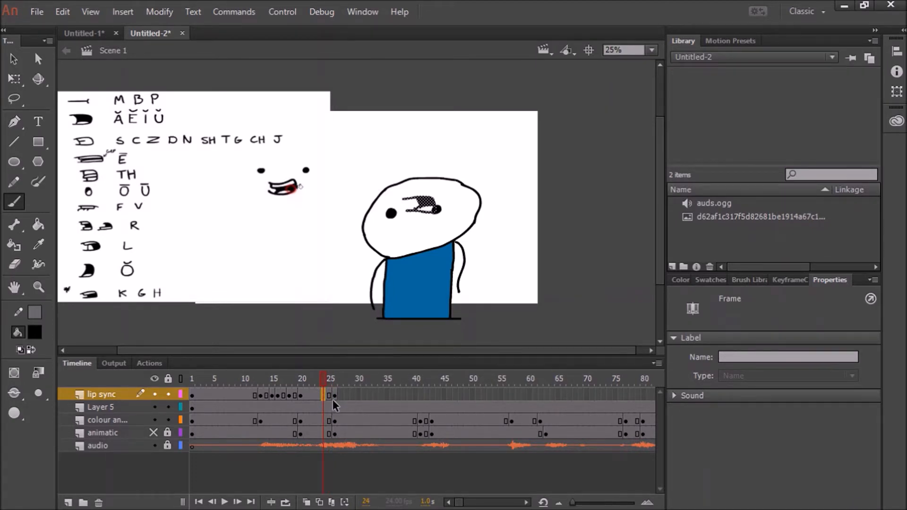
- Move the mouth in the frame 20 to 25 span down below the lowered head's eyes, to about X 1131, Y 632
left_click(14, 78)
left_click(423, 204)
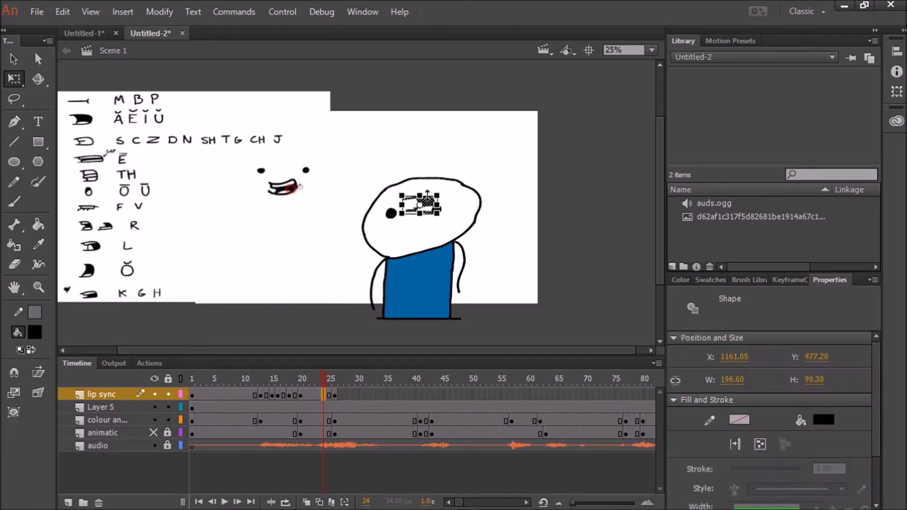
left_click_drag(426, 208, 421, 235)
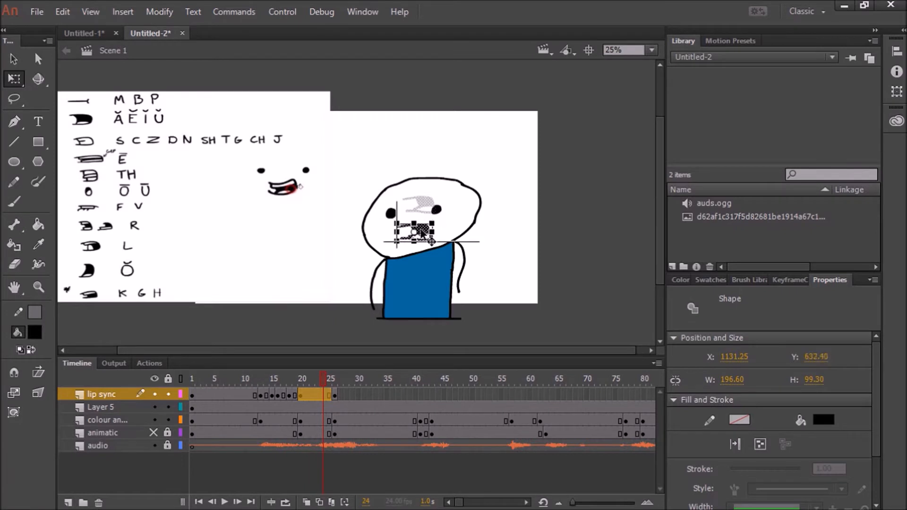
- Play the animation from frame 1 to about frame 40 to check the lip sync against the audio
left_click_drag(323, 381, 183, 410)
left_click(225, 502)
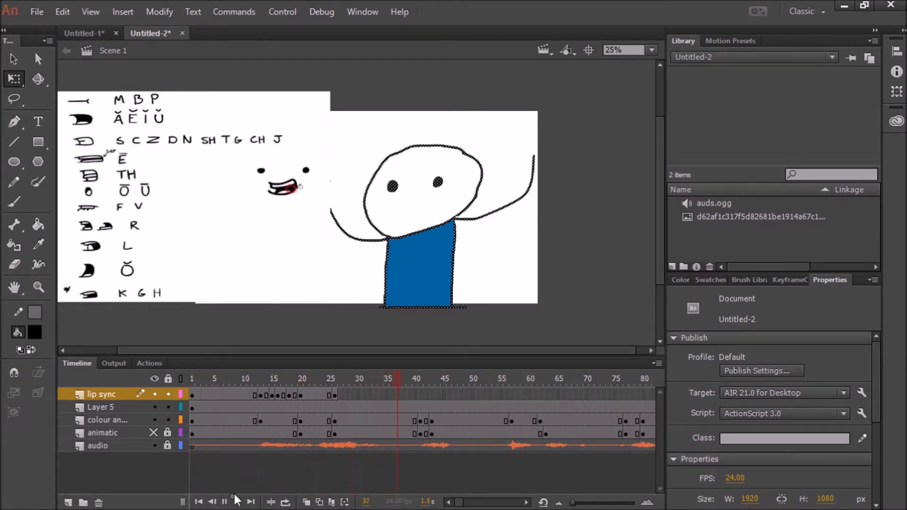
left_click(245, 394)
left_click_drag(242, 379, 193, 394)
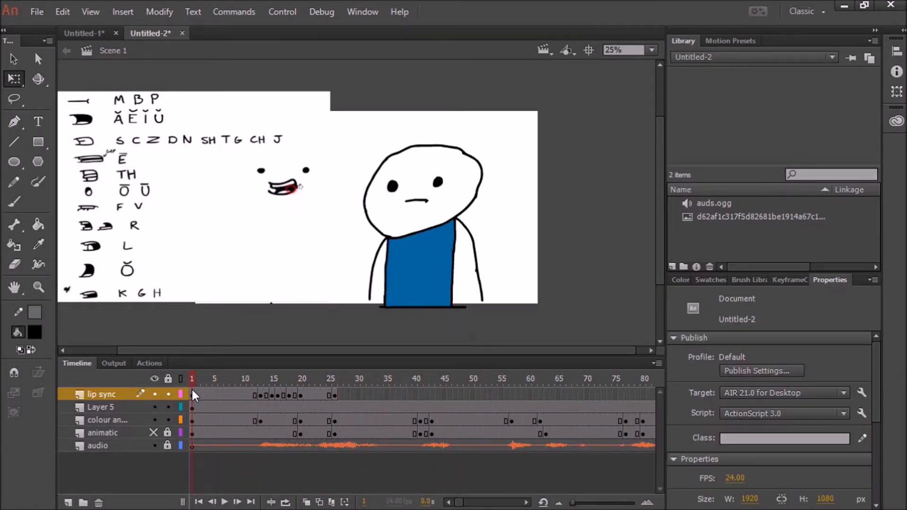
left_click(225, 502)
left_click(226, 503)
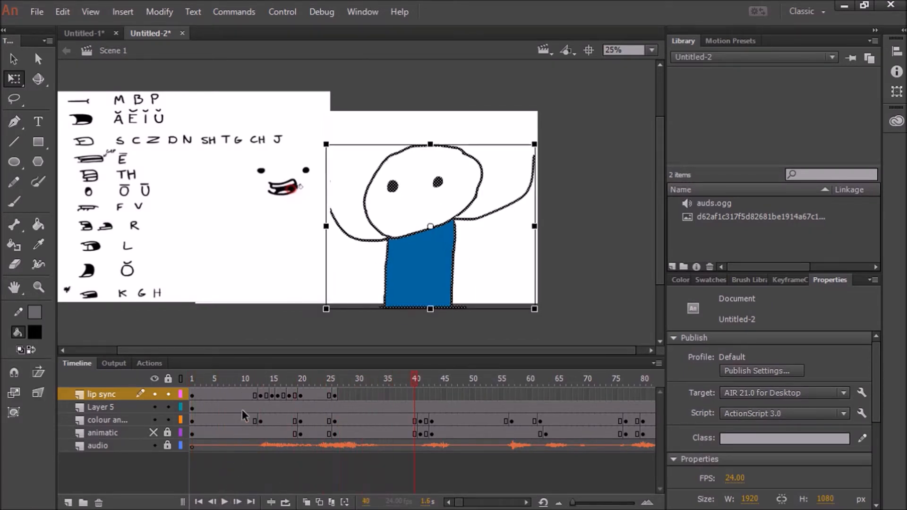
- Delete the mouth chart image from Layer 5
left_click(259, 395)
left_click_drag(259, 368, 429, 496)
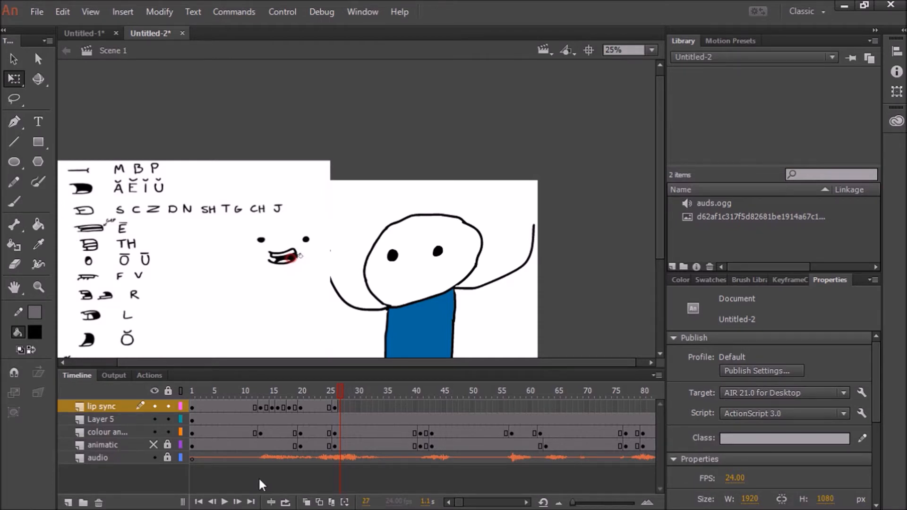
left_click_drag(211, 254, 223, 217)
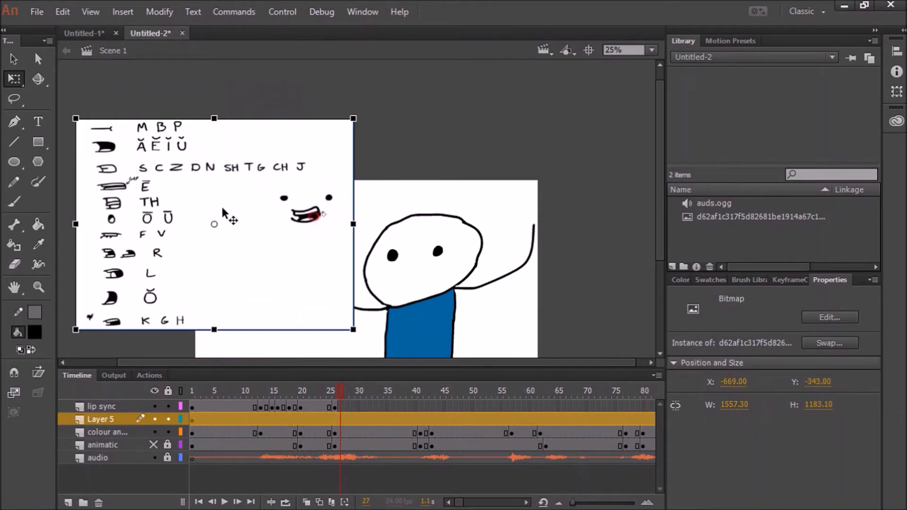
key("Delete")
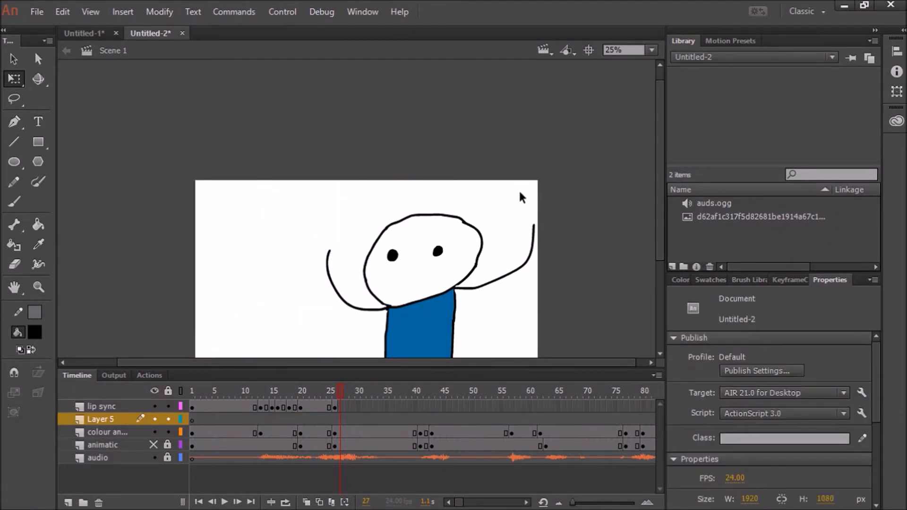
- Brush a short handwritten note below the Post production line in Untitled-1 with a smaller brush and erase it
left_click(100, 31)
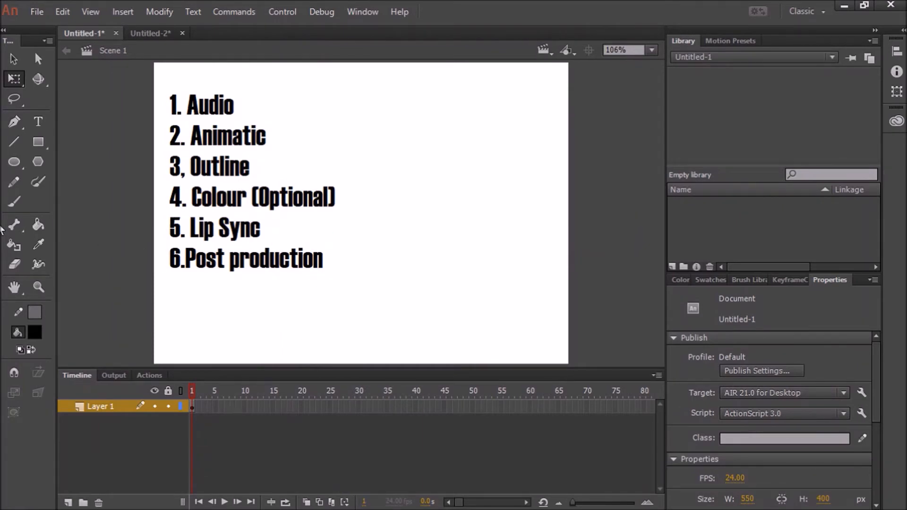
key("b")
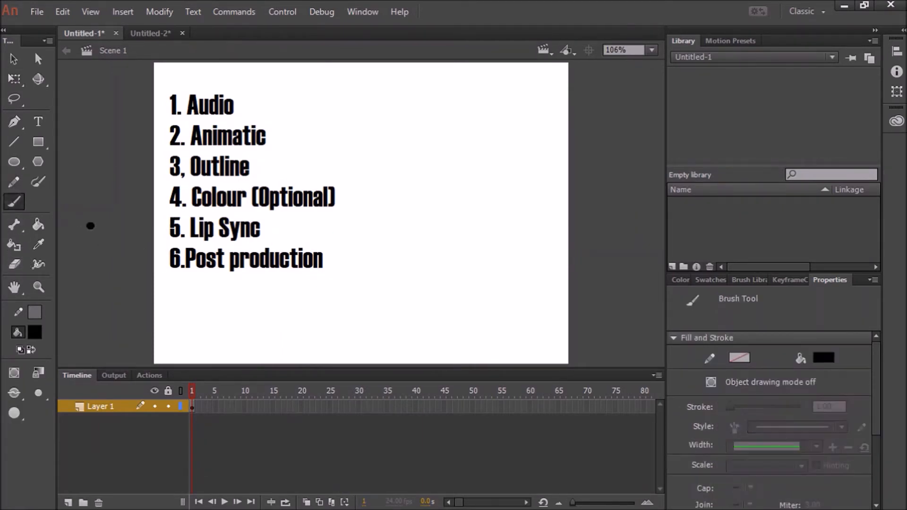
mouse_move(253, 241)
left_mouse_down()
mouse_move(164, 247)
mouse_move(167, 305)
mouse_move(291, 300)
mouse_move(332, 249)
mouse_move(257, 242)
left_mouse_up()
key("ctrl+z")
mouse_move(874, 371)
left_mouse_down()
mouse_move(869, 421)
mouse_move(761, 435)
left_mouse_up()
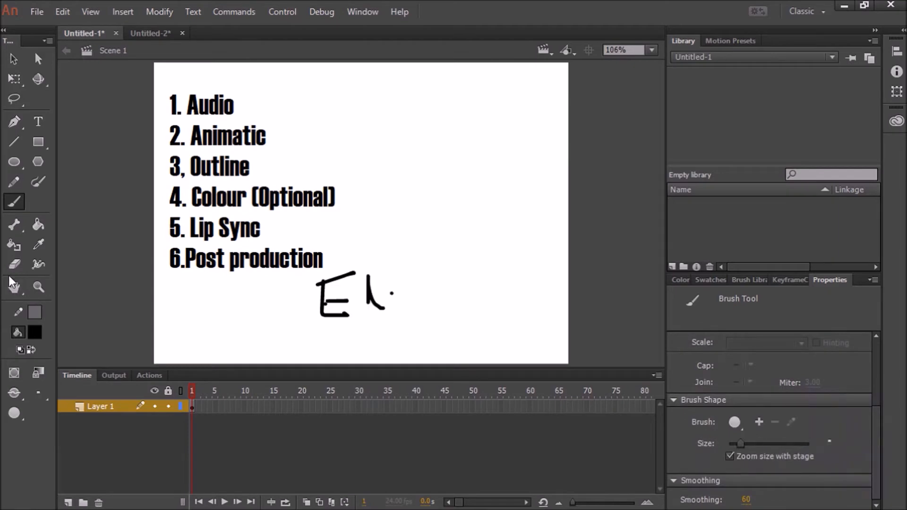
key("e")
mouse_move(331, 295)
left_mouse_down()
mouse_move(324, 290)
mouse_move(318, 300)
mouse_move(350, 266)
mouse_move(332, 320)
mouse_move(369, 310)
mouse_move(401, 285)
left_mouse_up()
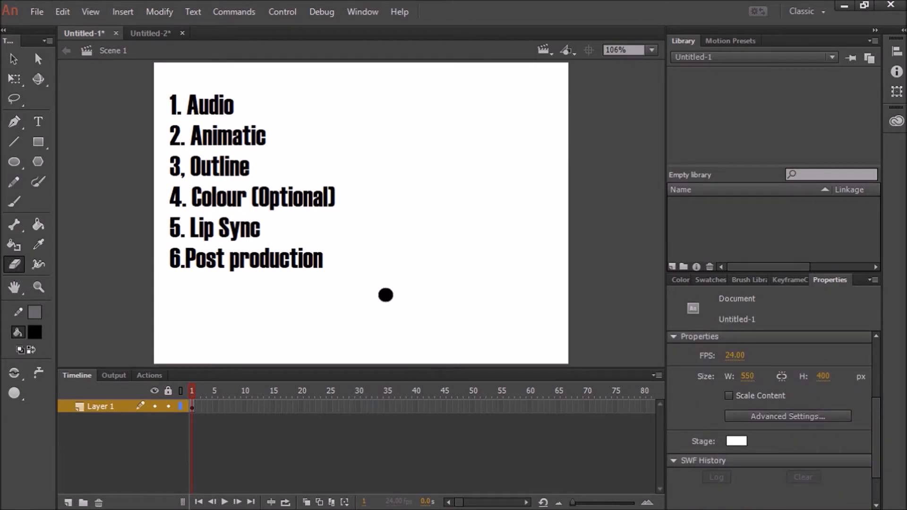
- Search Windows for Swivel and launch the Swivel desktop app
mouse_move(115, 496)
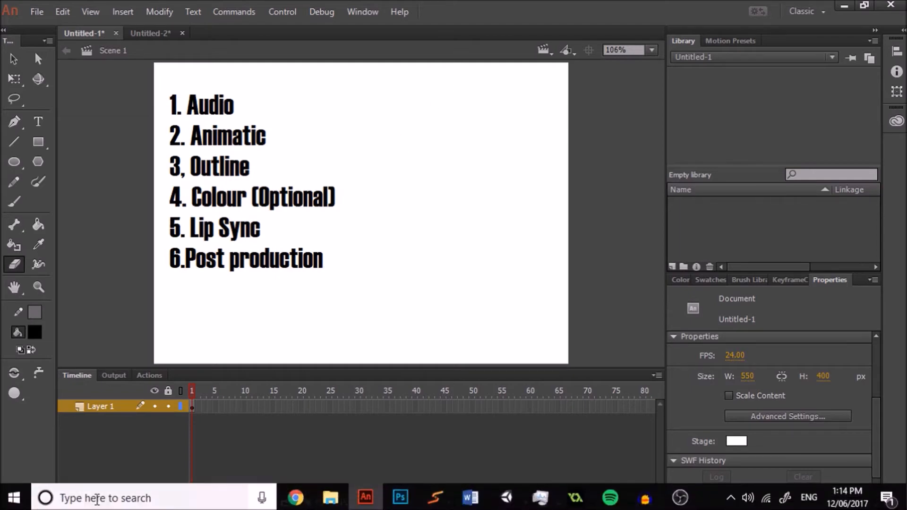
left_click(15, 497)
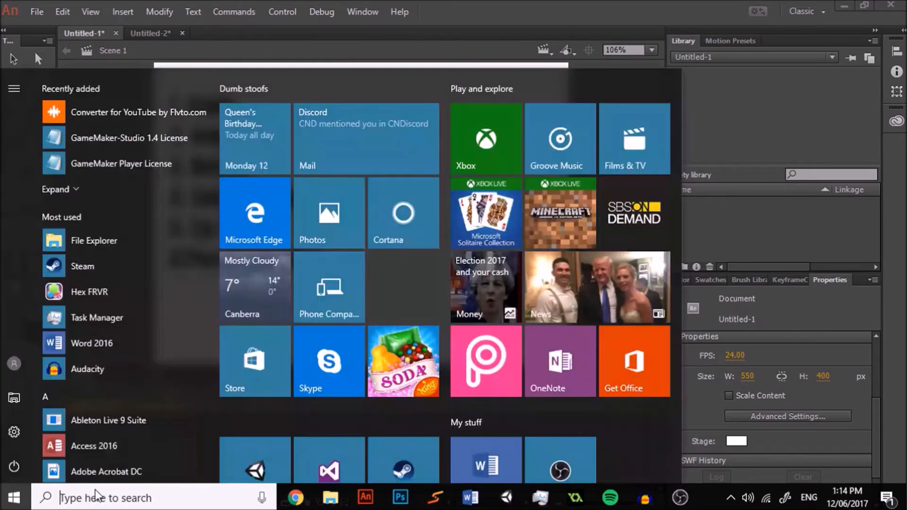
type("swivel")
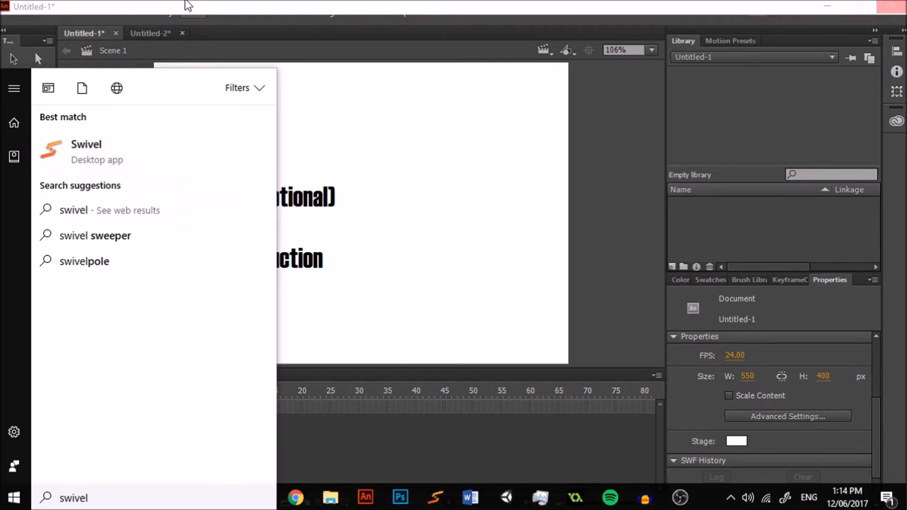
key("Return")
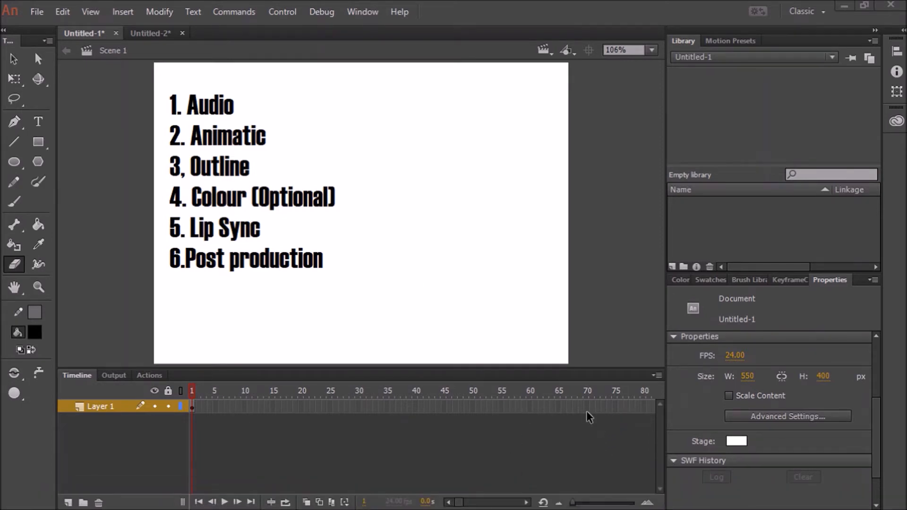
mouse_move(543, 508)
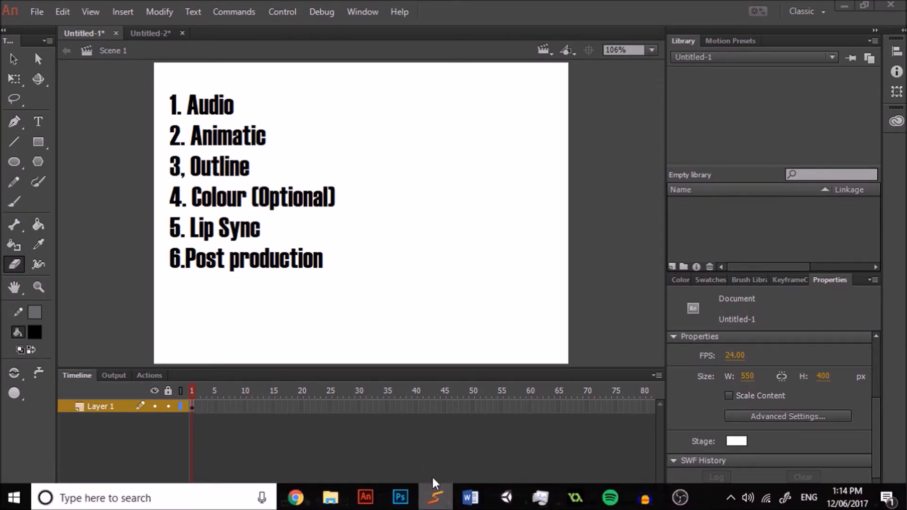
left_click(435, 497)
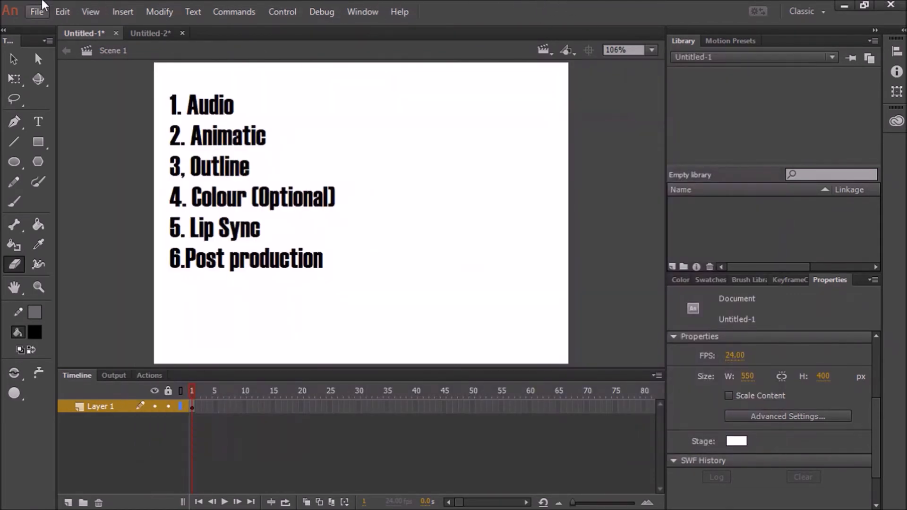
- Export the Untitled-2 animation as an SWF movie named duh to the Desktop
left_click(48, 14)
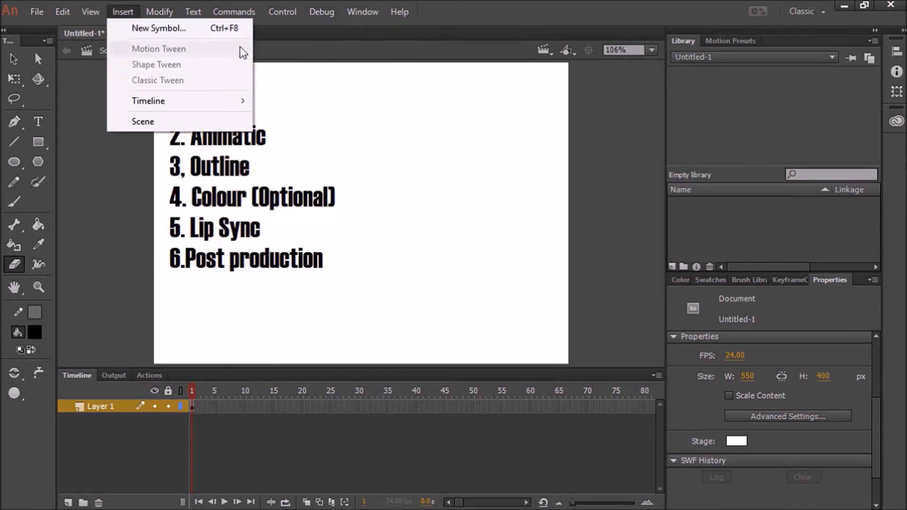
left_click(303, 61)
left_click(151, 33)
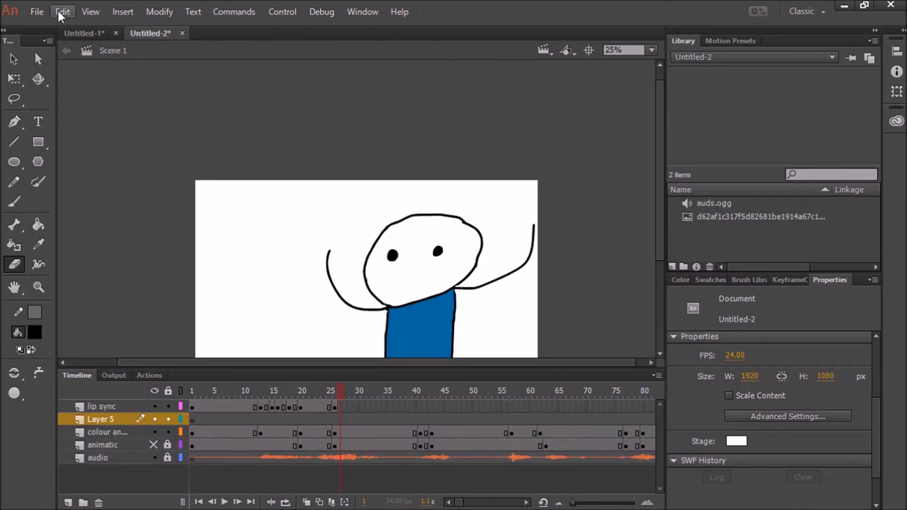
left_click(35, 11)
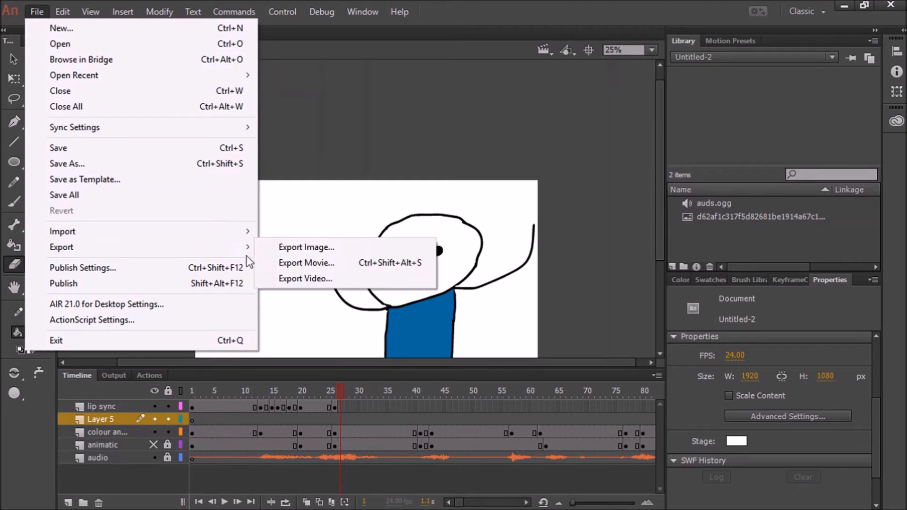
mouse_move(242, 248)
left_click(282, 264)
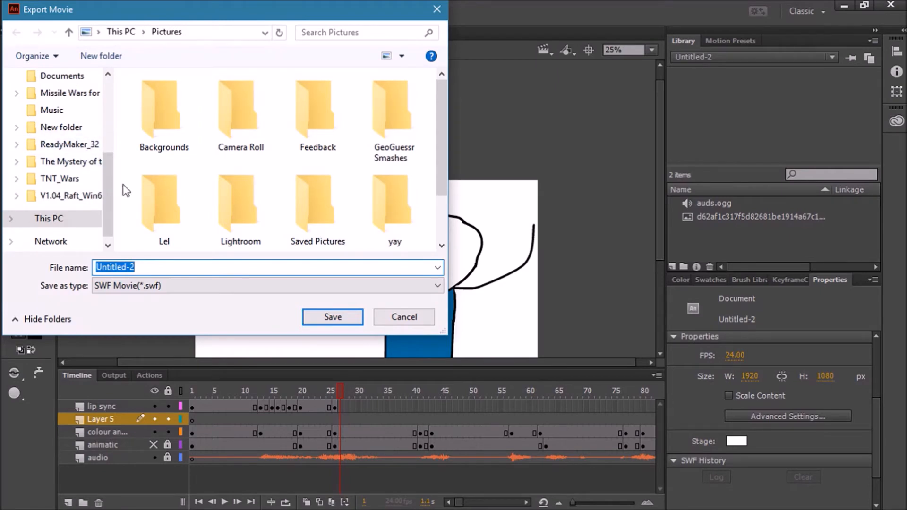
left_click_drag(114, 198, 112, 132)
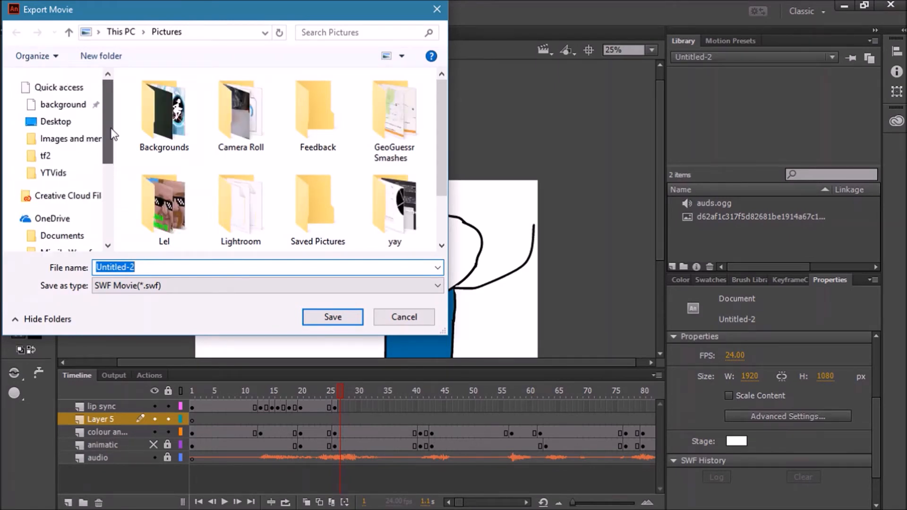
left_click(75, 126)
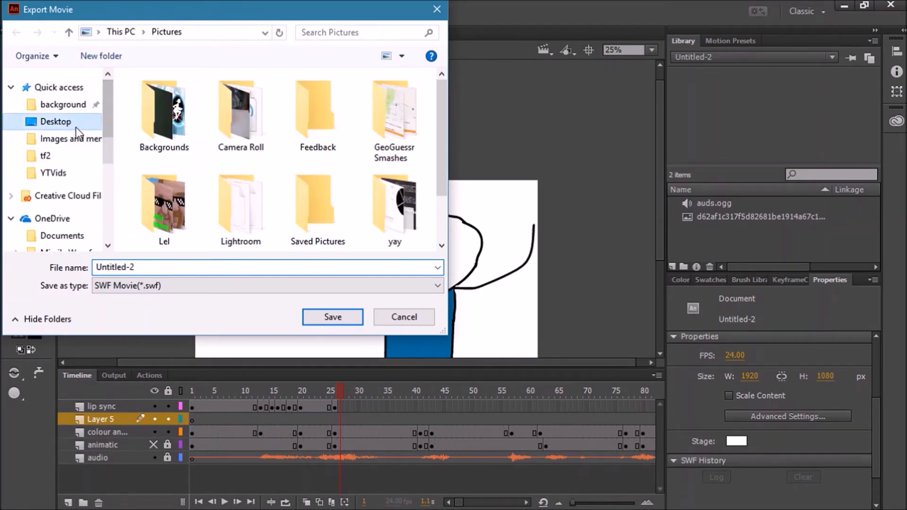
left_click(162, 267)
type("duh")
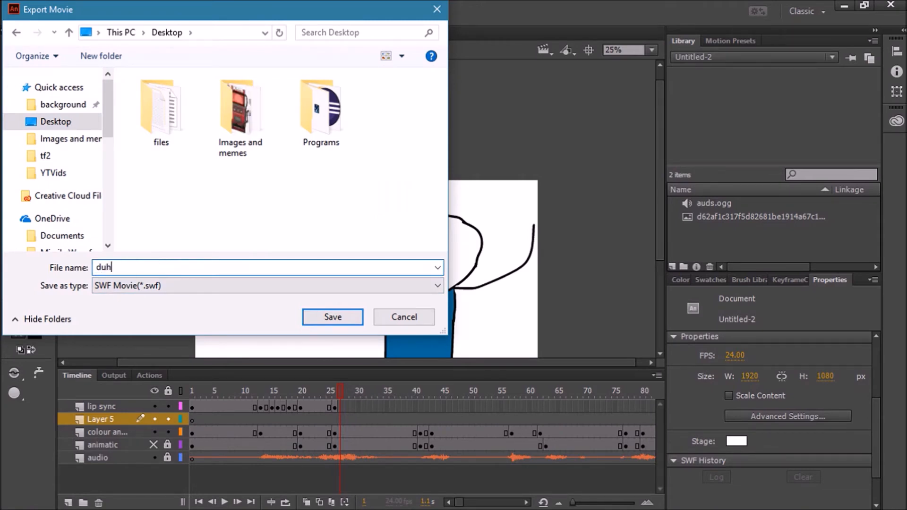
key("Return")
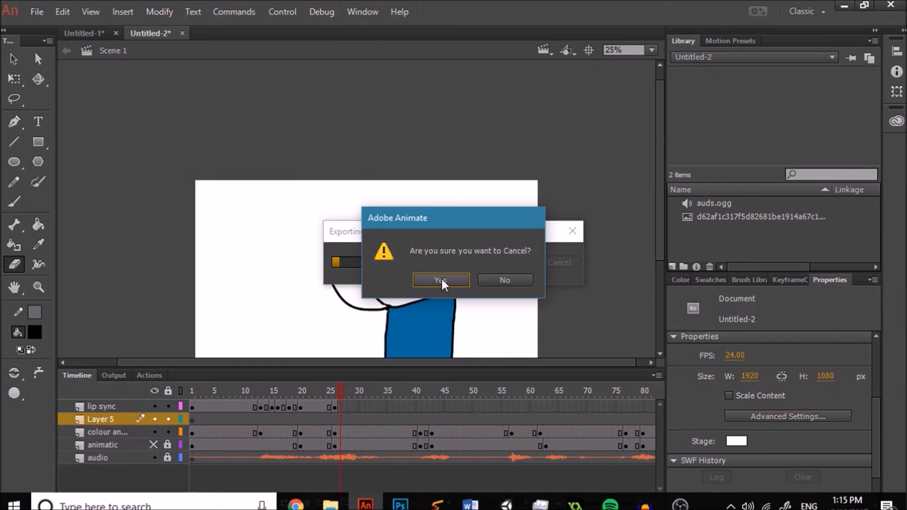
left_click(501, 280)
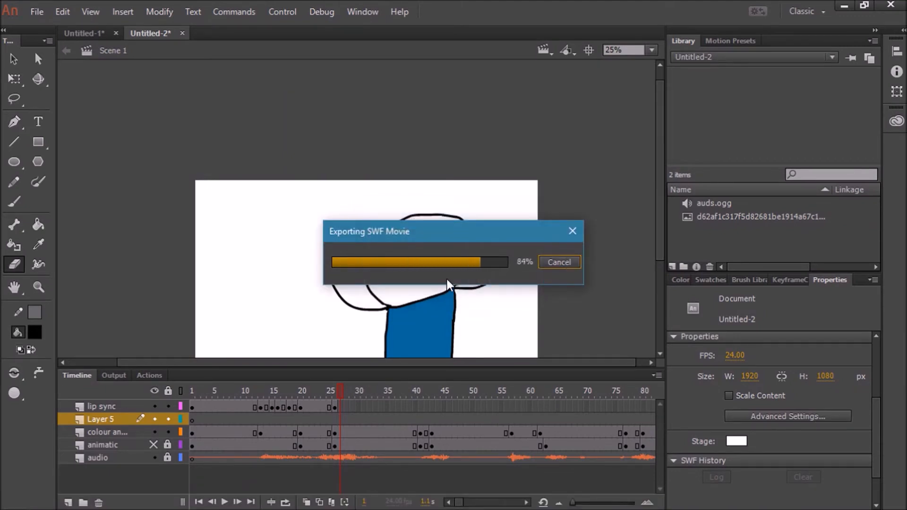
- Switch to Swivel and add duh.swf from the Desktop as the input SWF
left_click(435, 497)
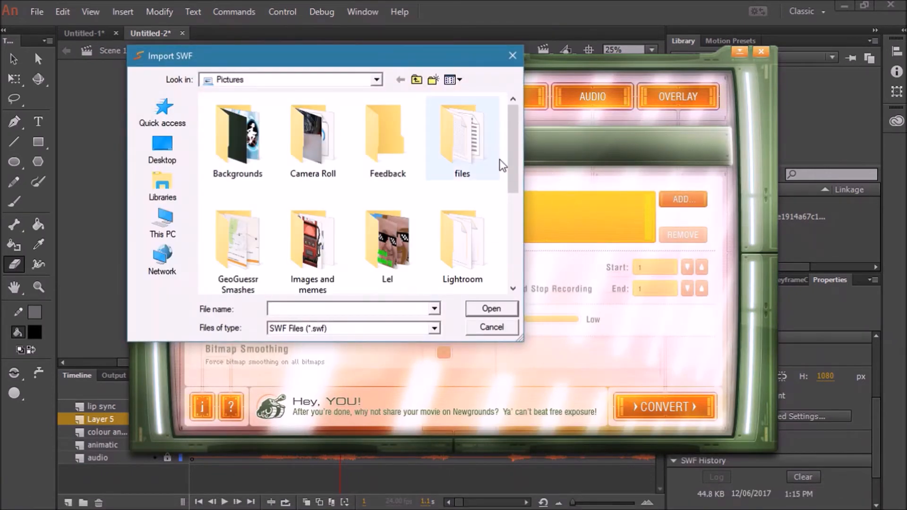
left_click_drag(513, 167, 497, 264)
left_click(466, 164)
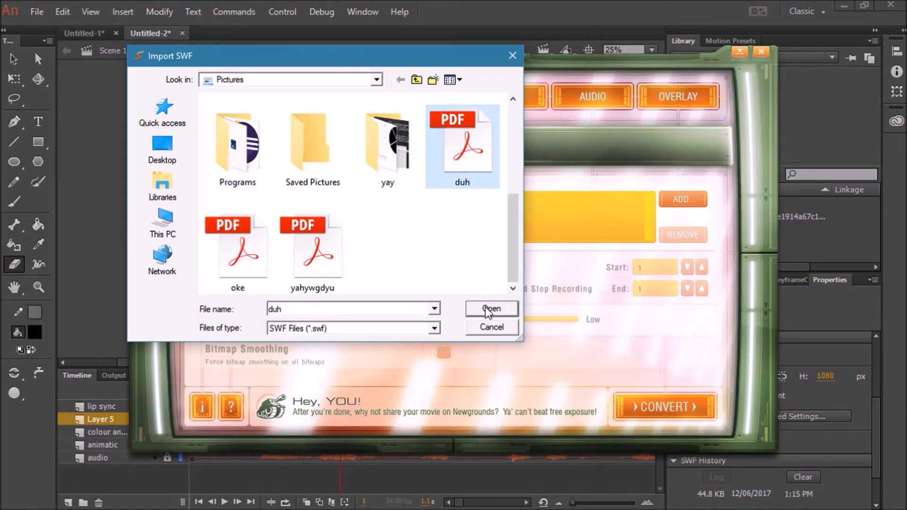
left_click(163, 151)
left_click(297, 276)
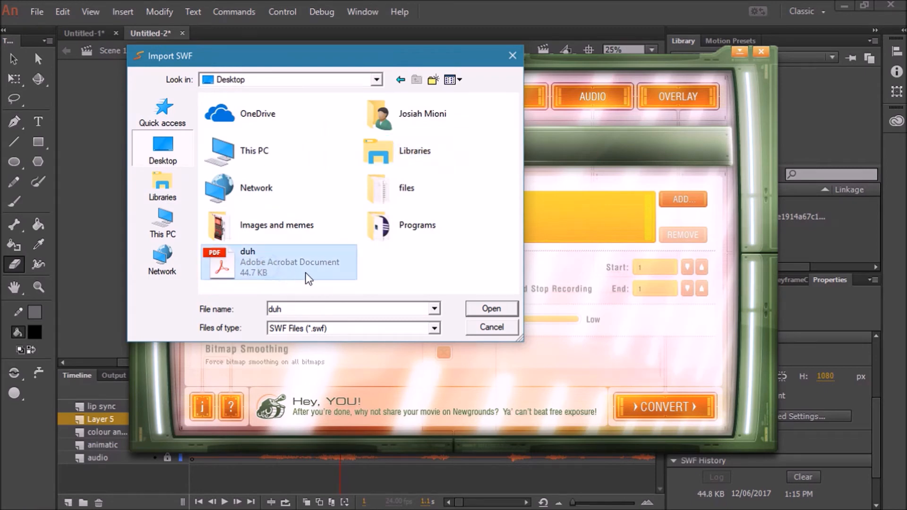
left_click(492, 309)
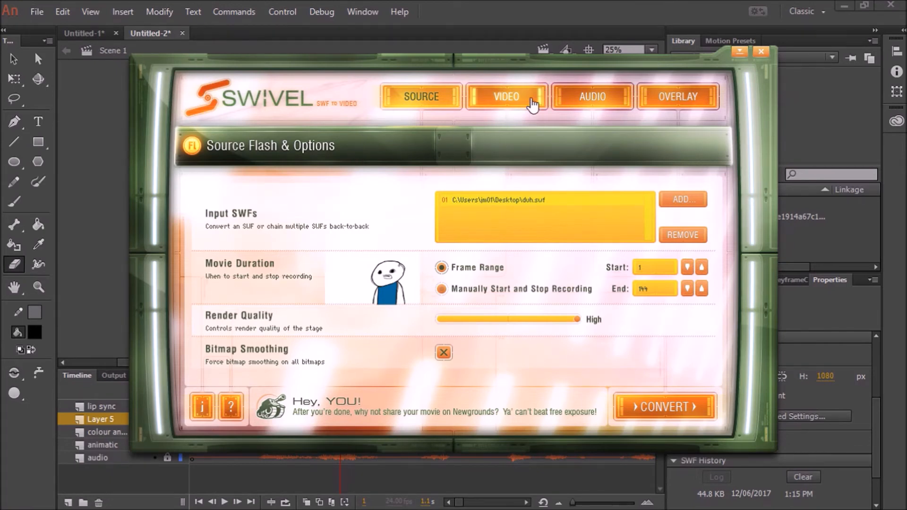
- Set the audio source to External Audio Track and load auds.ogg from the Desktop as the track
left_click(582, 106)
left_click(467, 236)
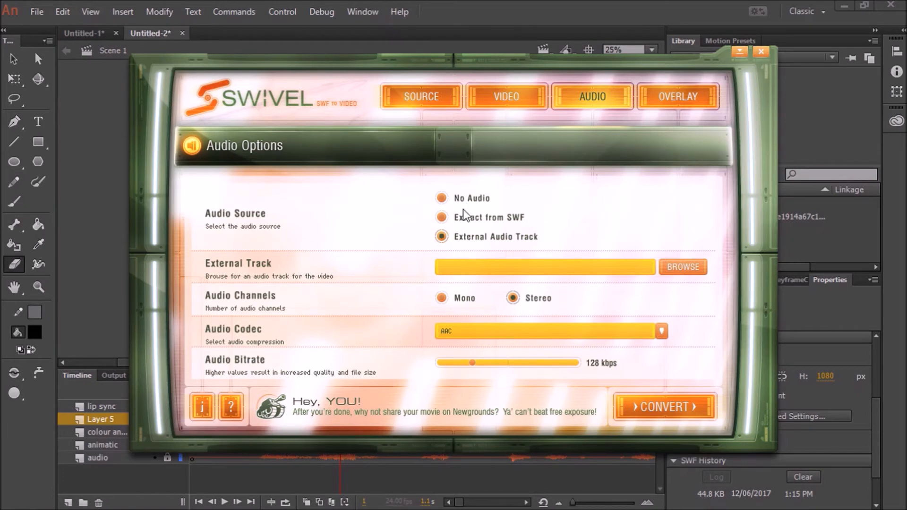
left_click(683, 267)
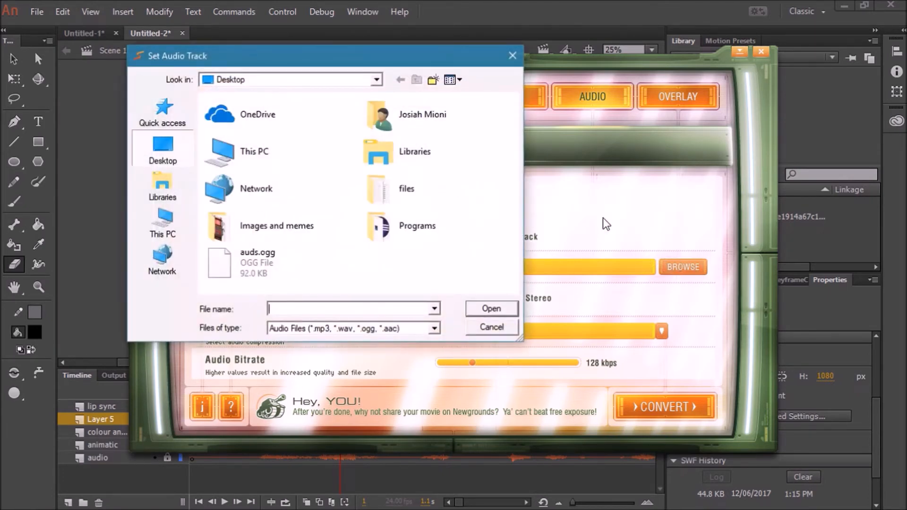
left_click(255, 260)
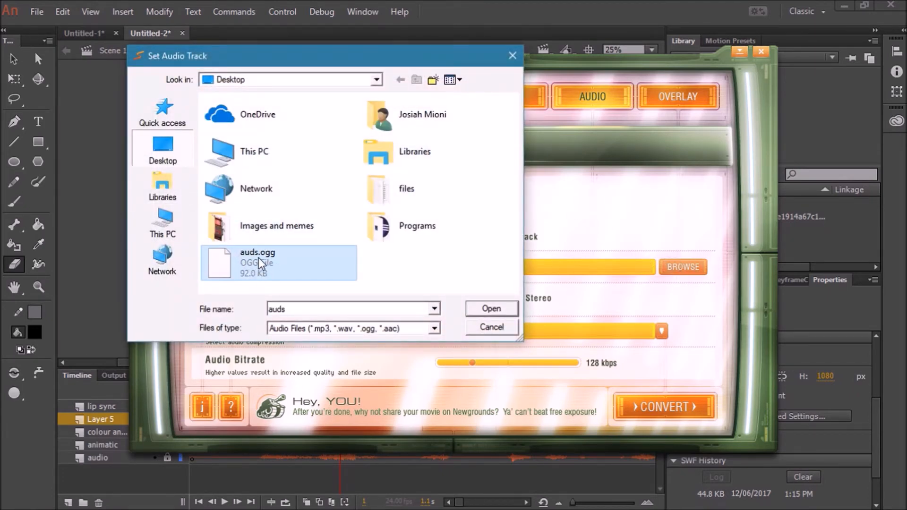
left_click(488, 314)
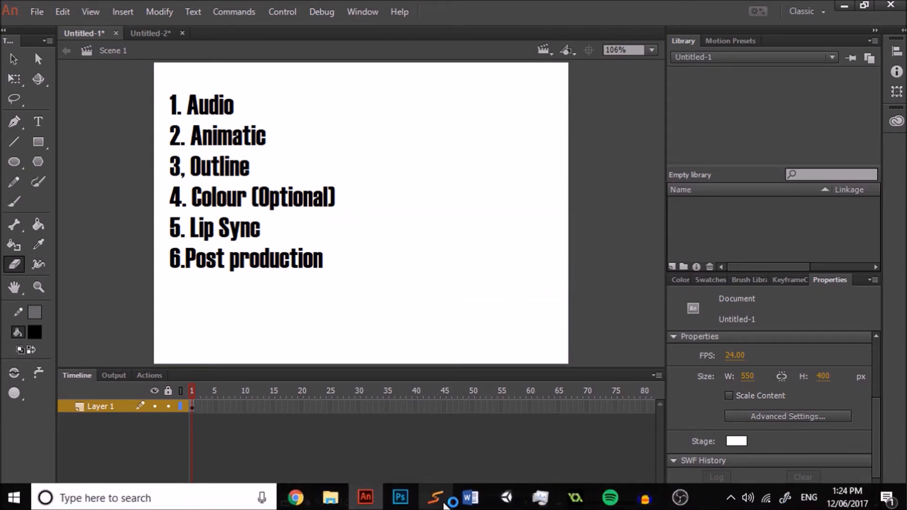
- Return to Swivel and review the external audio track path and the source options
left_click(435, 497)
left_click_drag(484, 268, 575, 270)
left_click(578, 271)
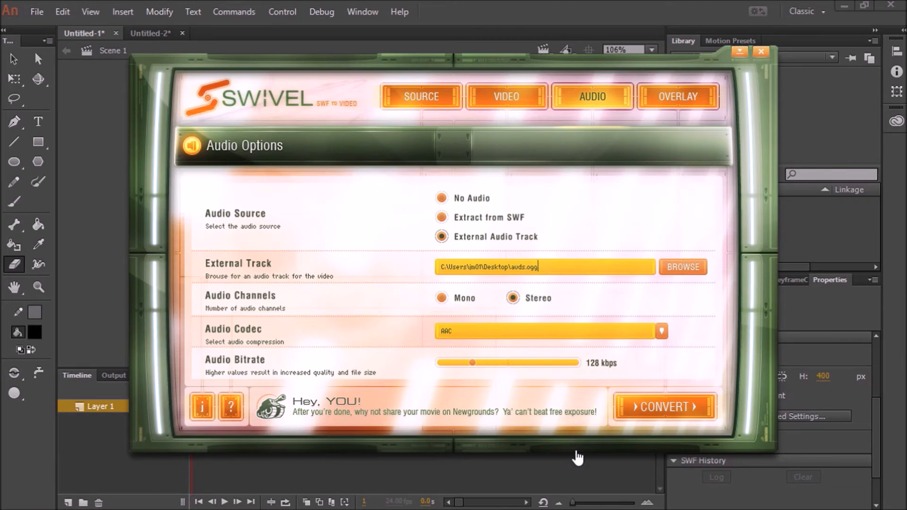
left_click(424, 96)
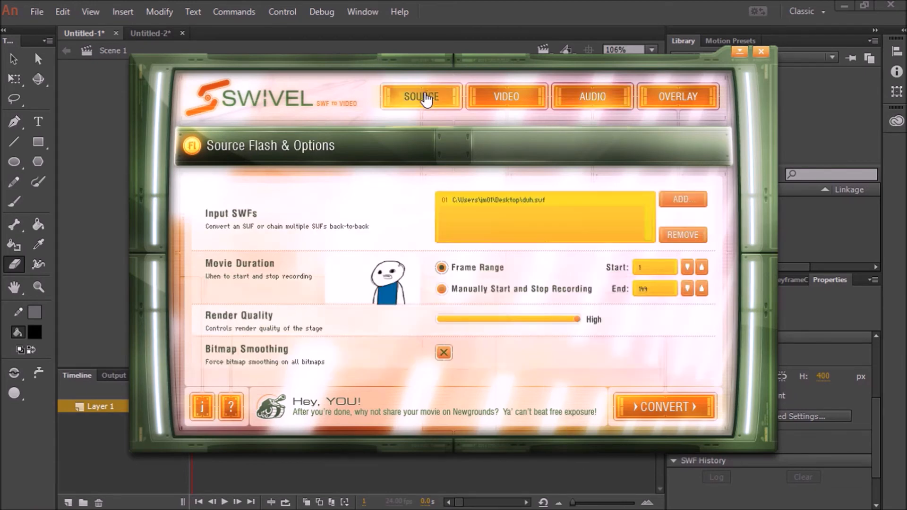
- Recheck the video and source settings and convert duh.swf to a video
left_click(529, 104)
left_click(443, 101)
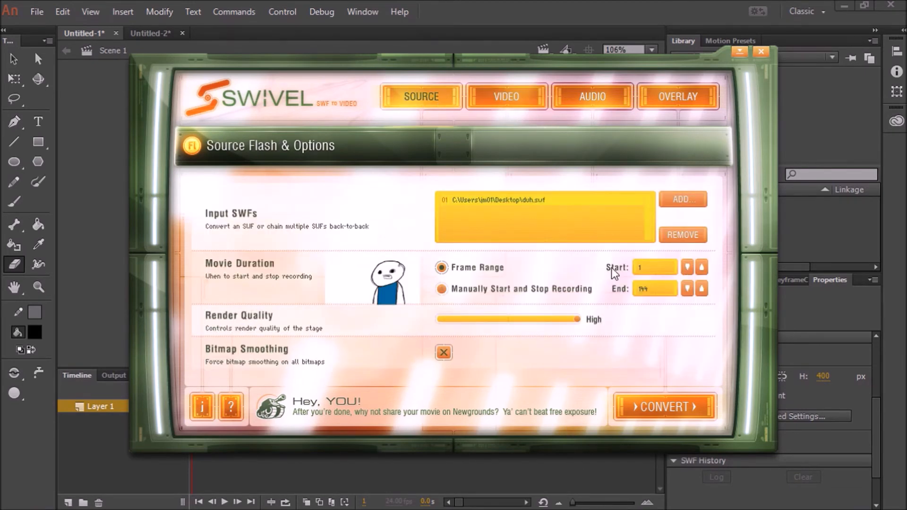
left_click(703, 398)
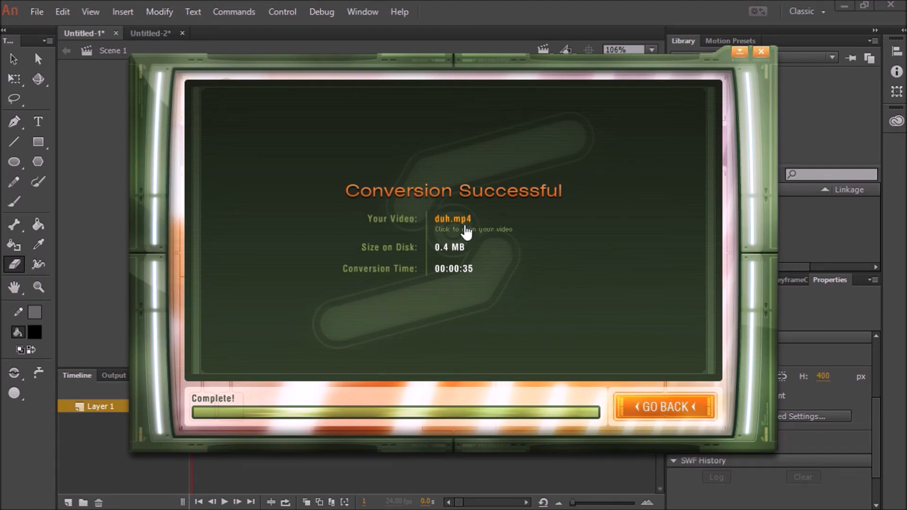
- Open the converted duh.mp4, replay part of it and pause, and close the media player and Swivel
left_click(514, 222)
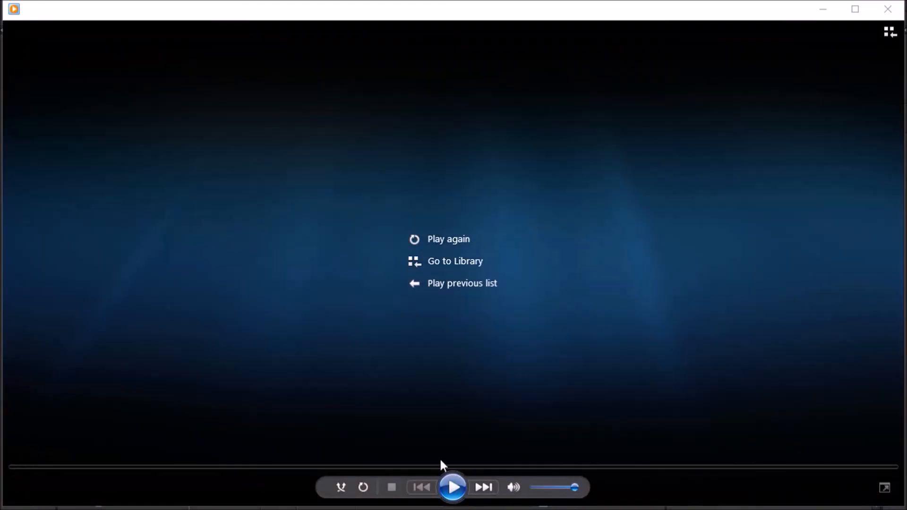
left_click(459, 484)
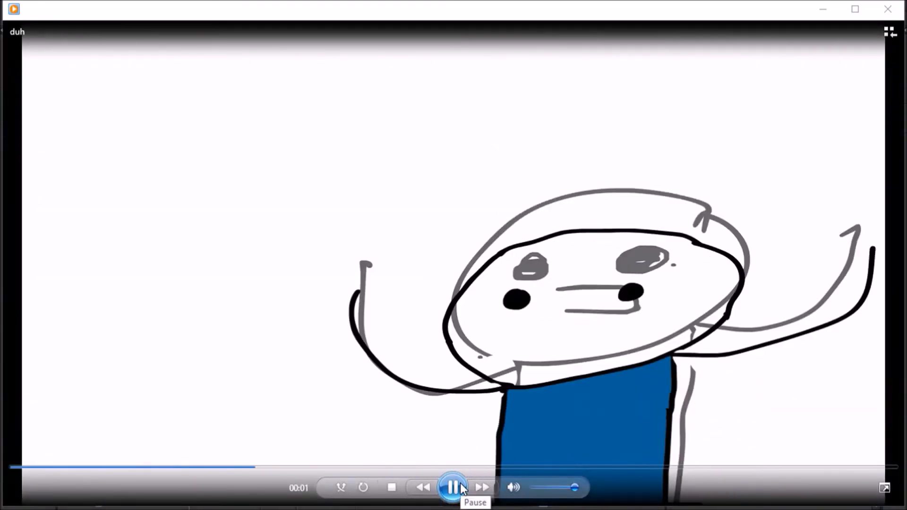
left_click(460, 486)
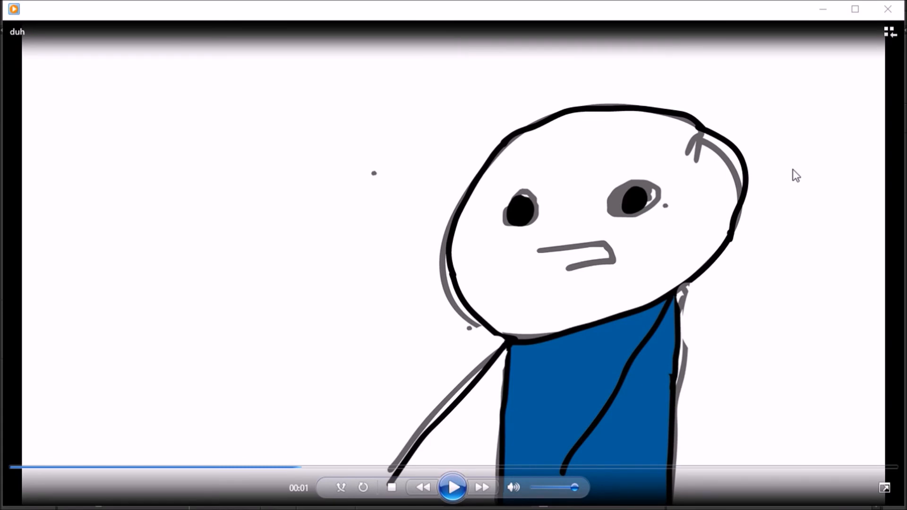
left_click(888, 9)
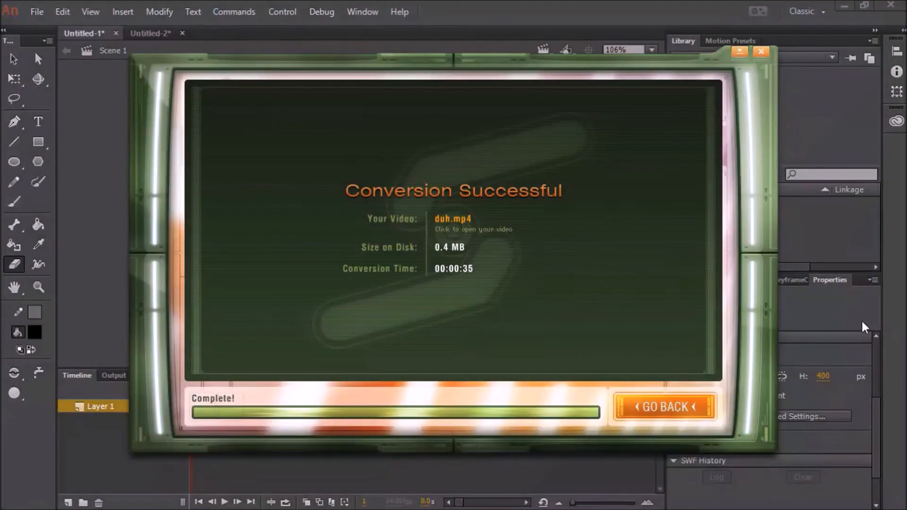
left_click(760, 53)
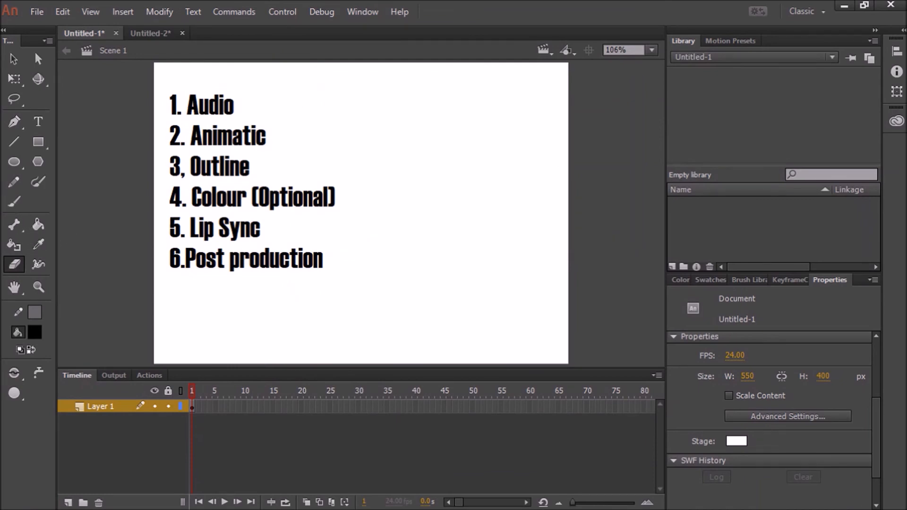
- Draw a small black hand-like doodle with the Brush tool beside the "Colour (Optional)" line on the Untitled-1 stage
mouse_move(488, 508)
key("b")
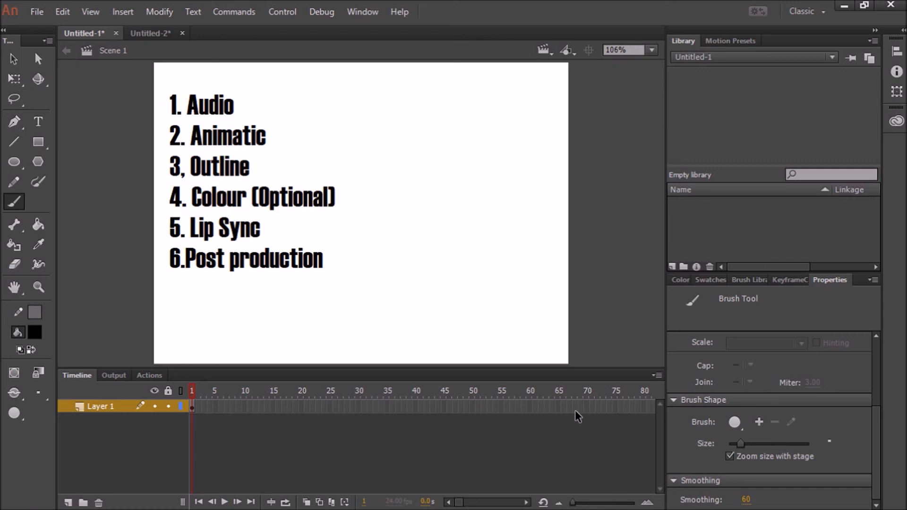
mouse_move(363, 184)
left_mouse_down()
mouse_move(367, 209)
mouse_move(390, 188)
mouse_move(376, 190)
mouse_move(384, 193)
left_mouse_up()
mouse_move(569, 509)
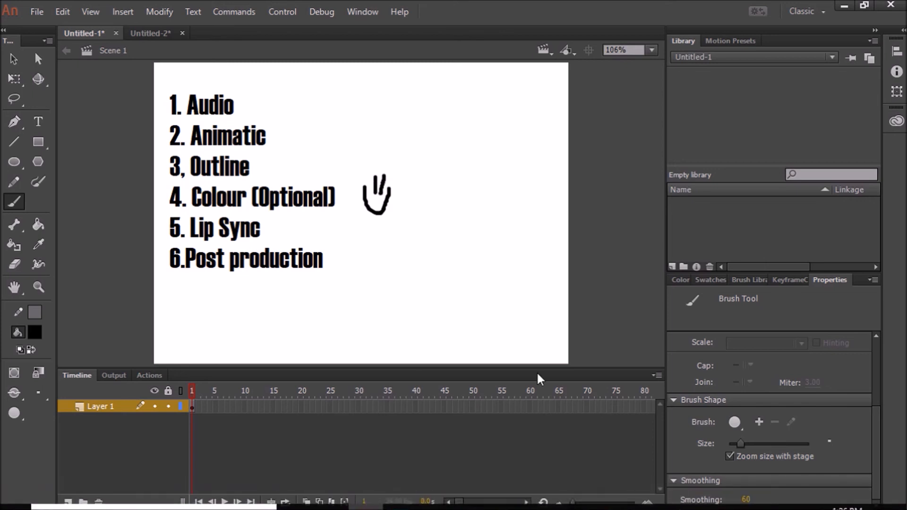